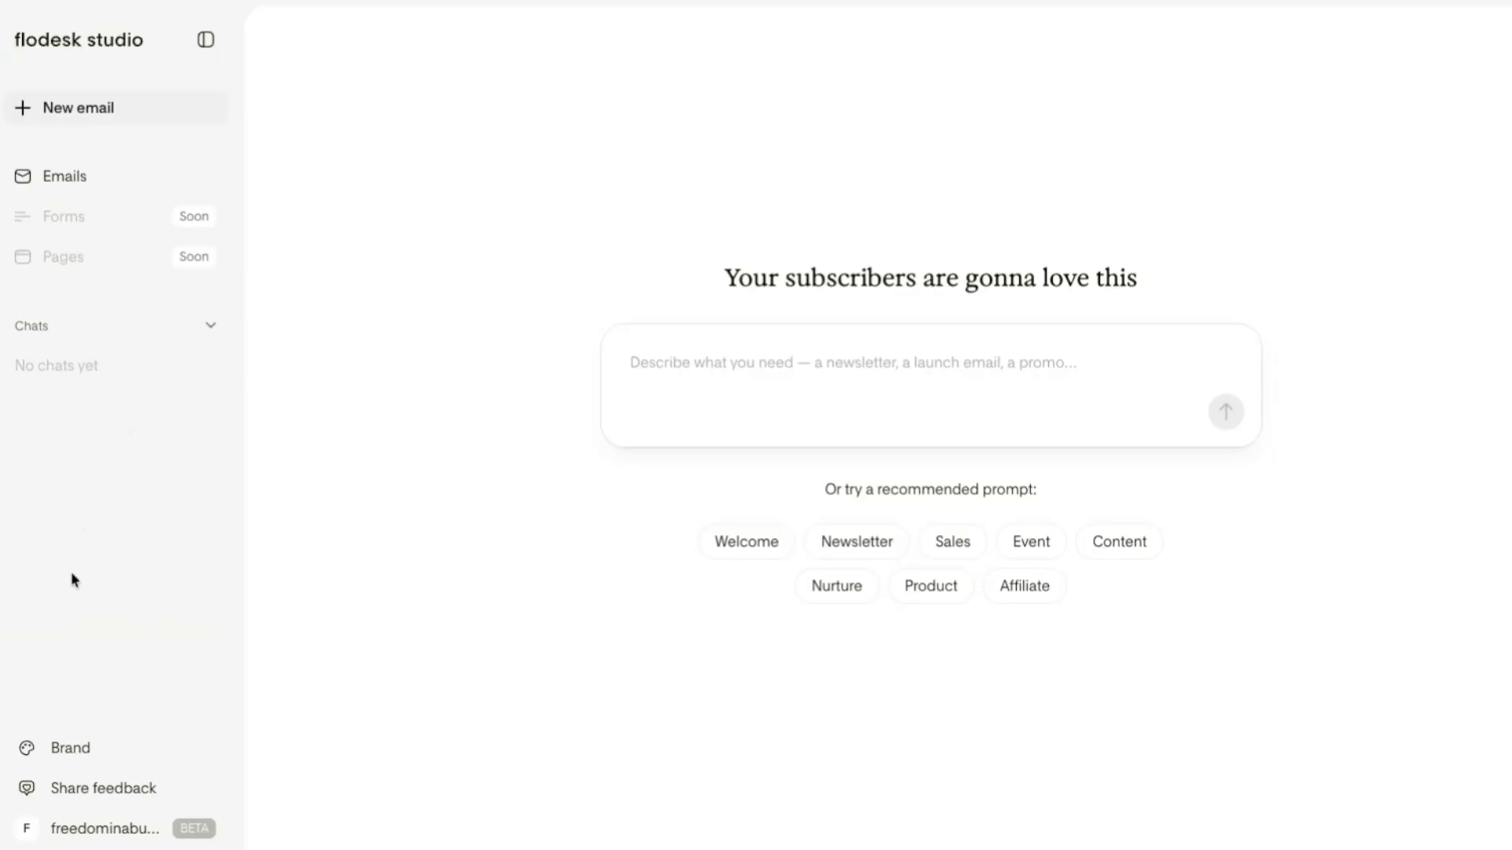
Open the brand settings and review the brand style, business info, colors, fonts, images and buttons sections
click(69, 759)
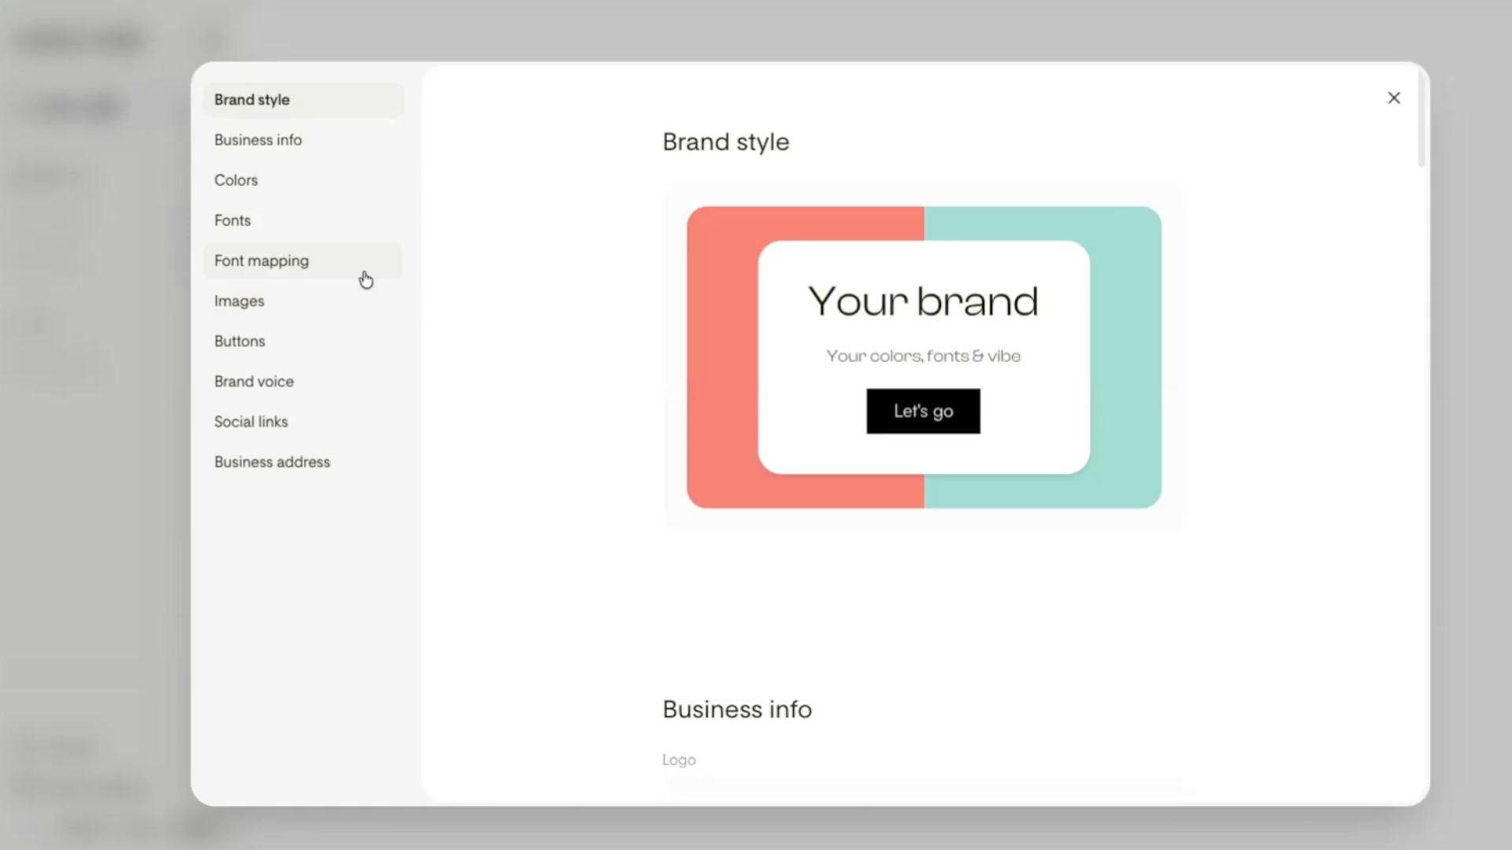
scroll(553, 381, down, 8)
scroll(550, 383, up, 7)
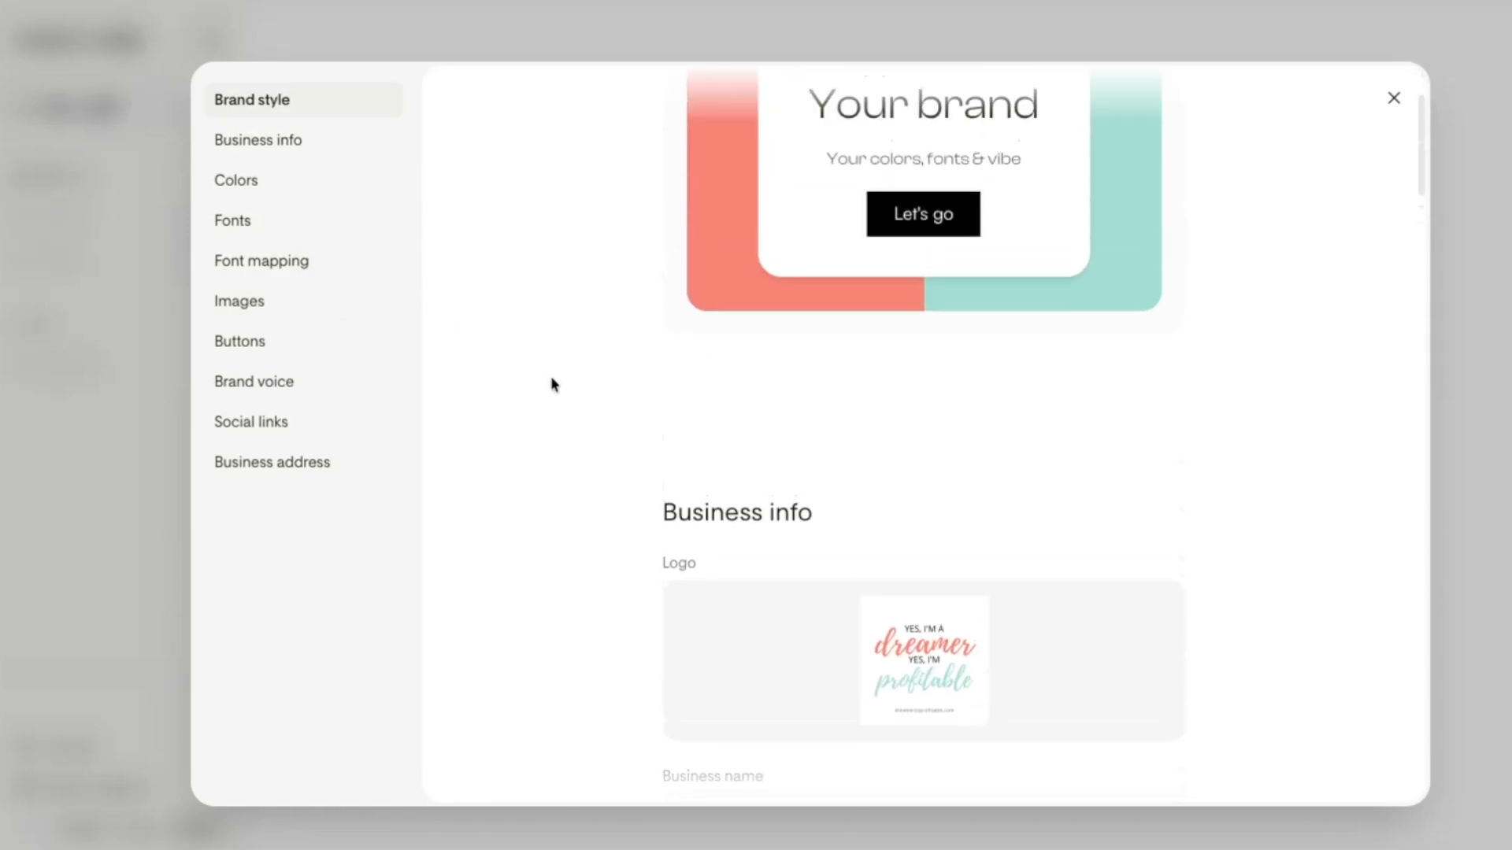
scroll(706, 483, down, 7)
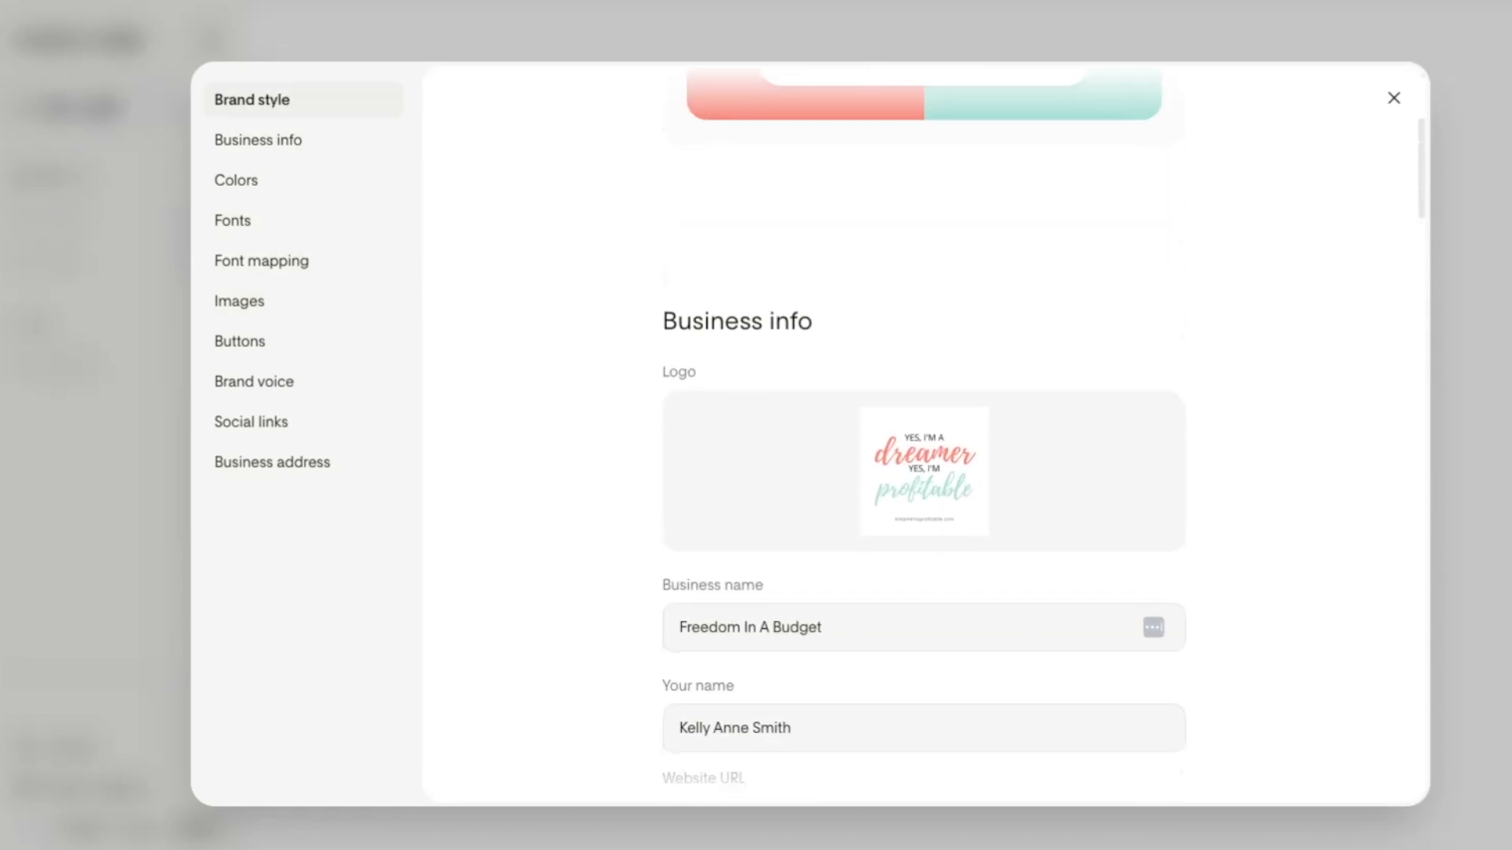
scroll(641, 504, down, 2)
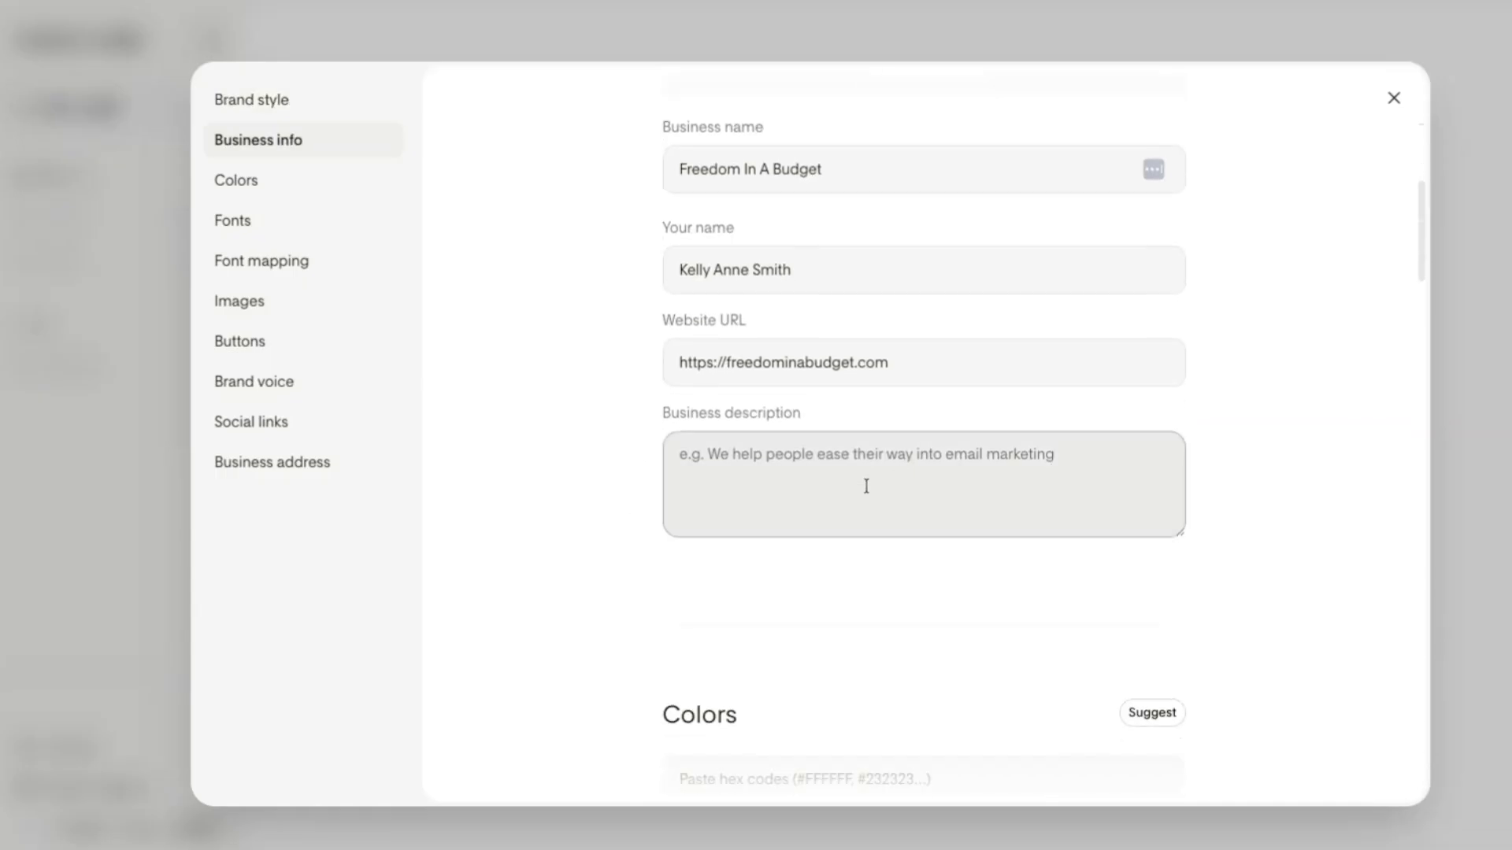
scroll(629, 535, down, 4)
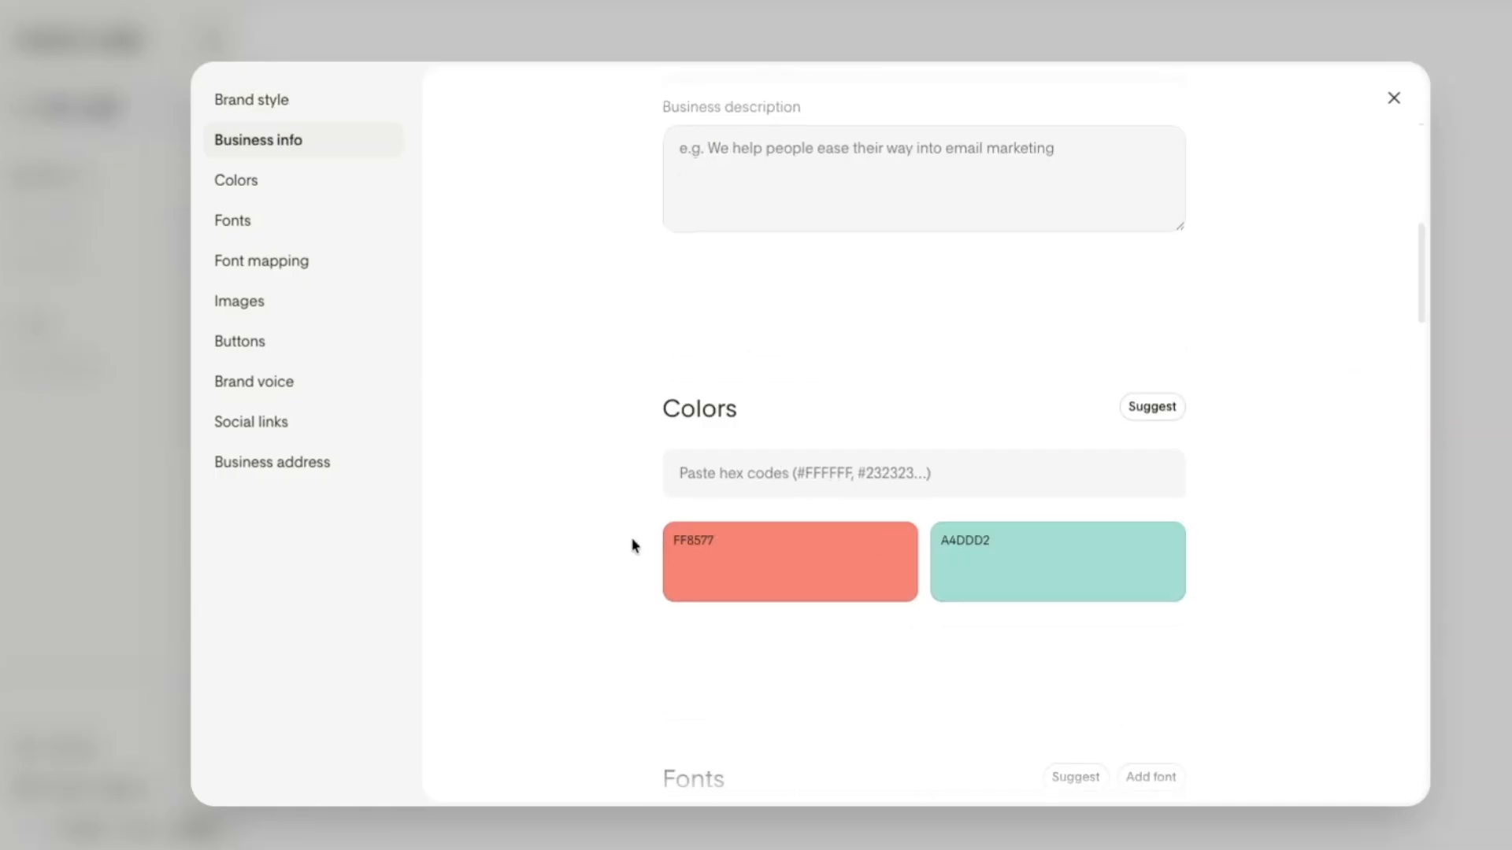
scroll(631, 540, down, 5)
scroll(614, 542, down, 8)
scroll(955, 493, up, 4)
scroll(847, 580, down, 6)
scroll(800, 351, down, 10)
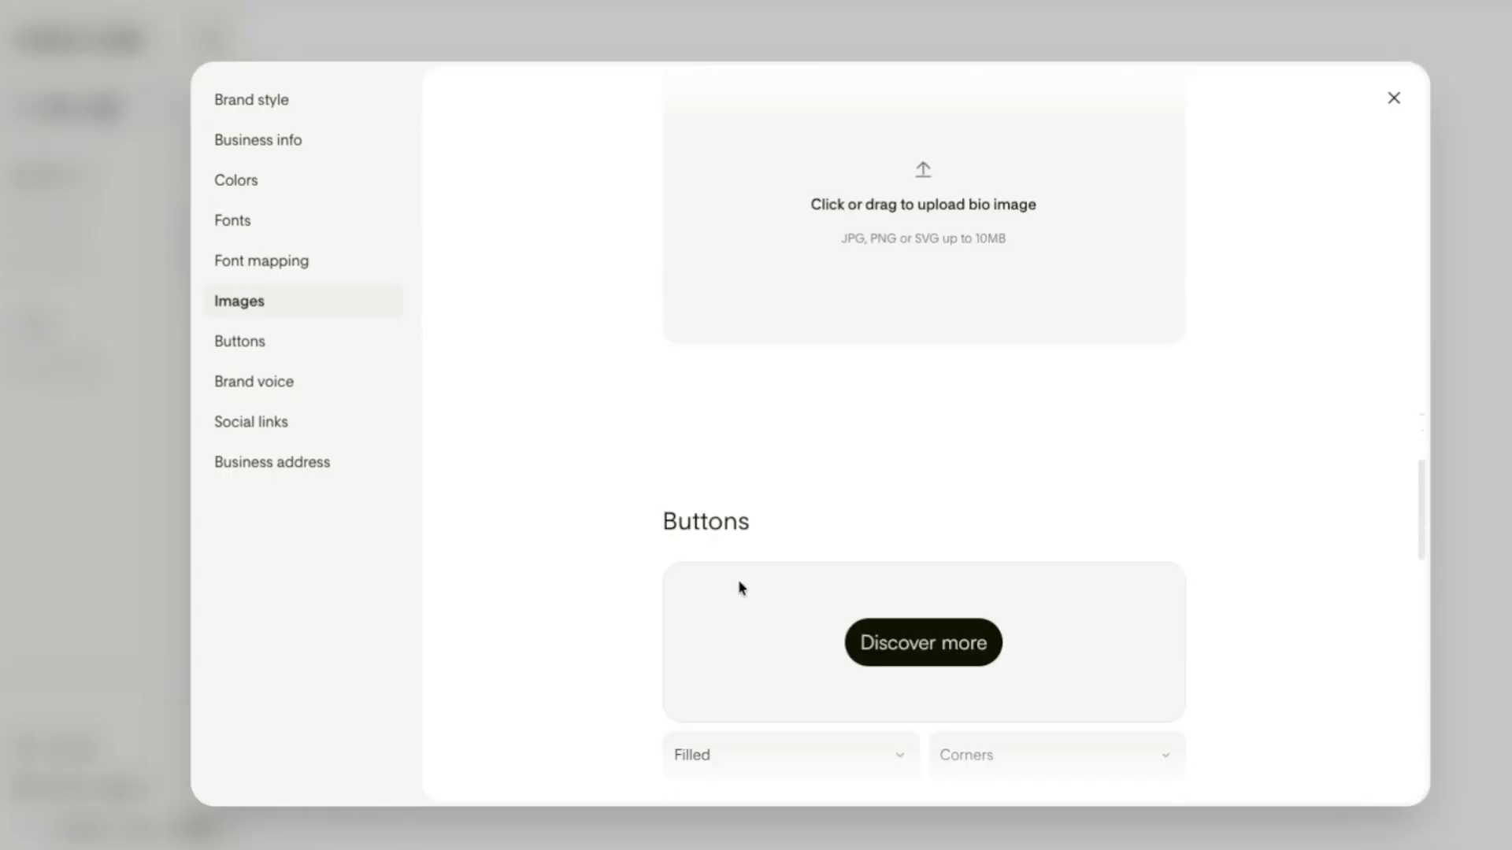
scroll(932, 556, up, 5)
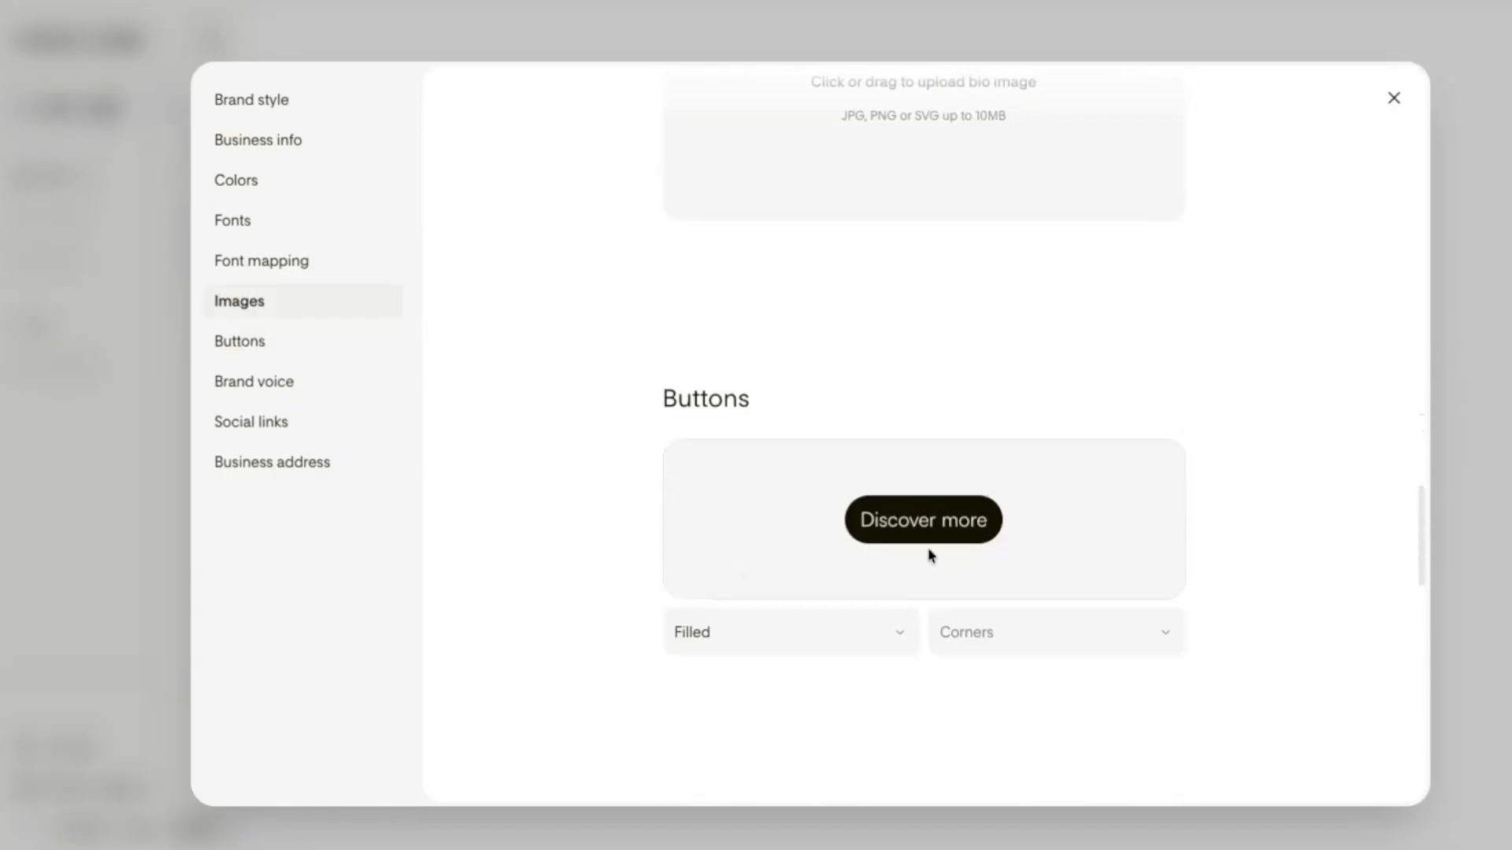
Try the corner shapes for the brand buttons, including Square, and set the corners to Rounded
click(980, 628)
click(1070, 711)
click(1024, 718)
click(972, 726)
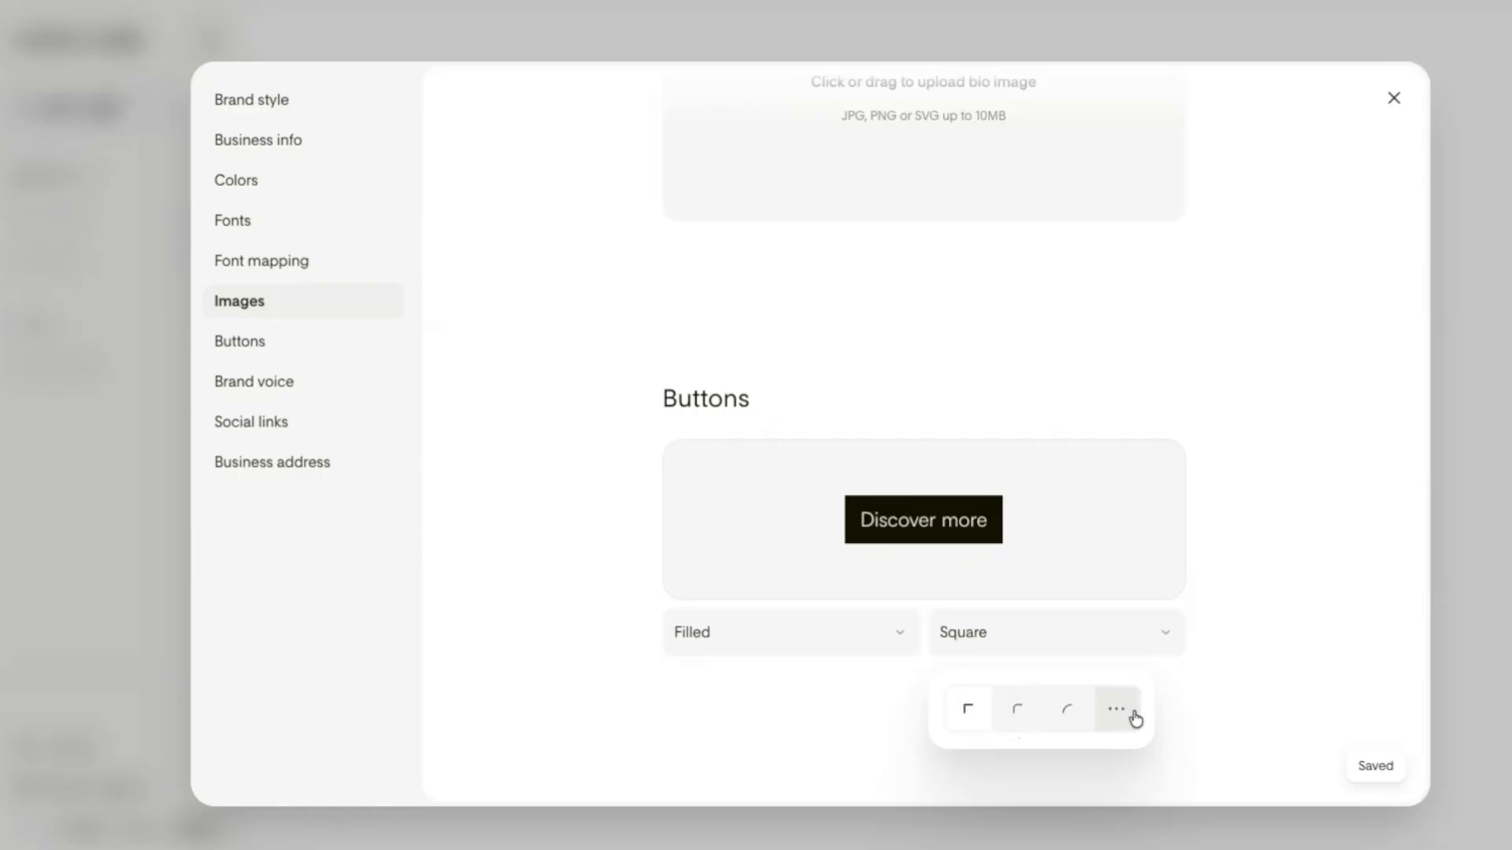
click(1131, 717)
click(1022, 723)
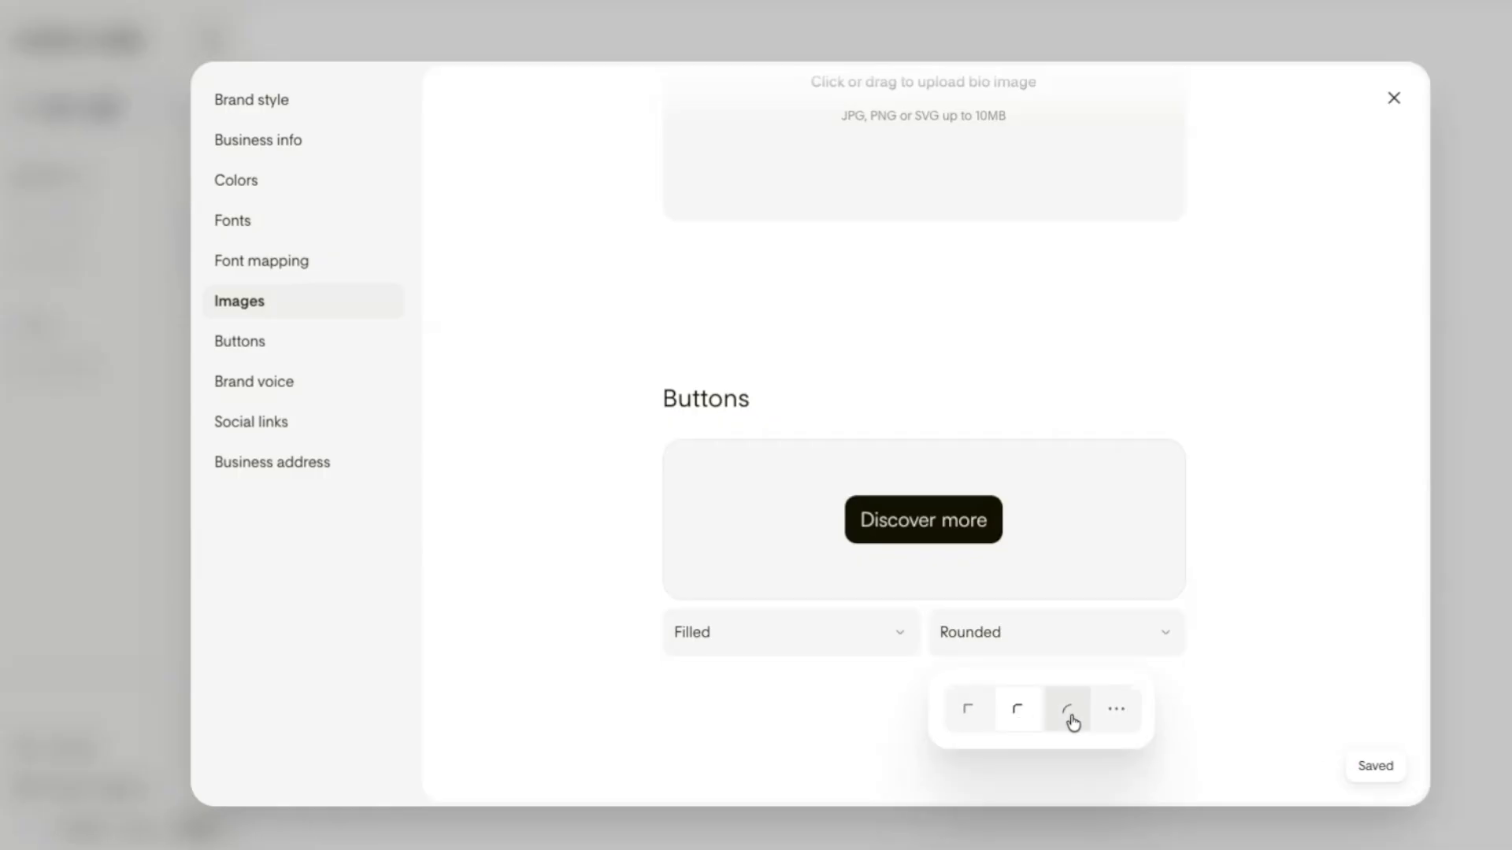
Set the brand button style to Outline
click(786, 651)
click(787, 797)
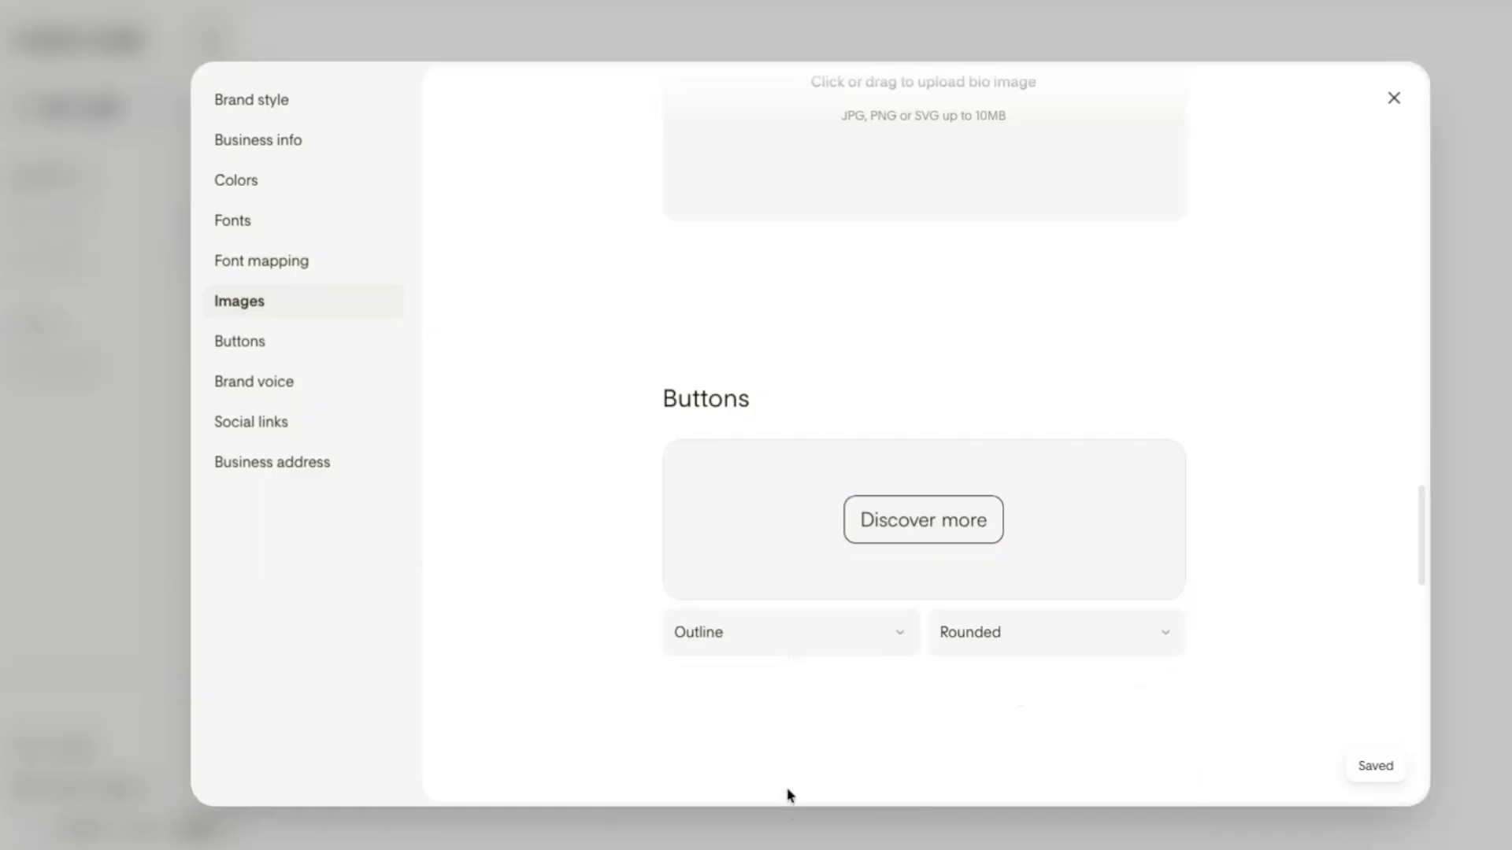
click(834, 648)
click(973, 745)
Read through the brand voice text and look over the social links in the brand settings
scroll(847, 678, down, 5)
scroll(836, 648, down, 3)
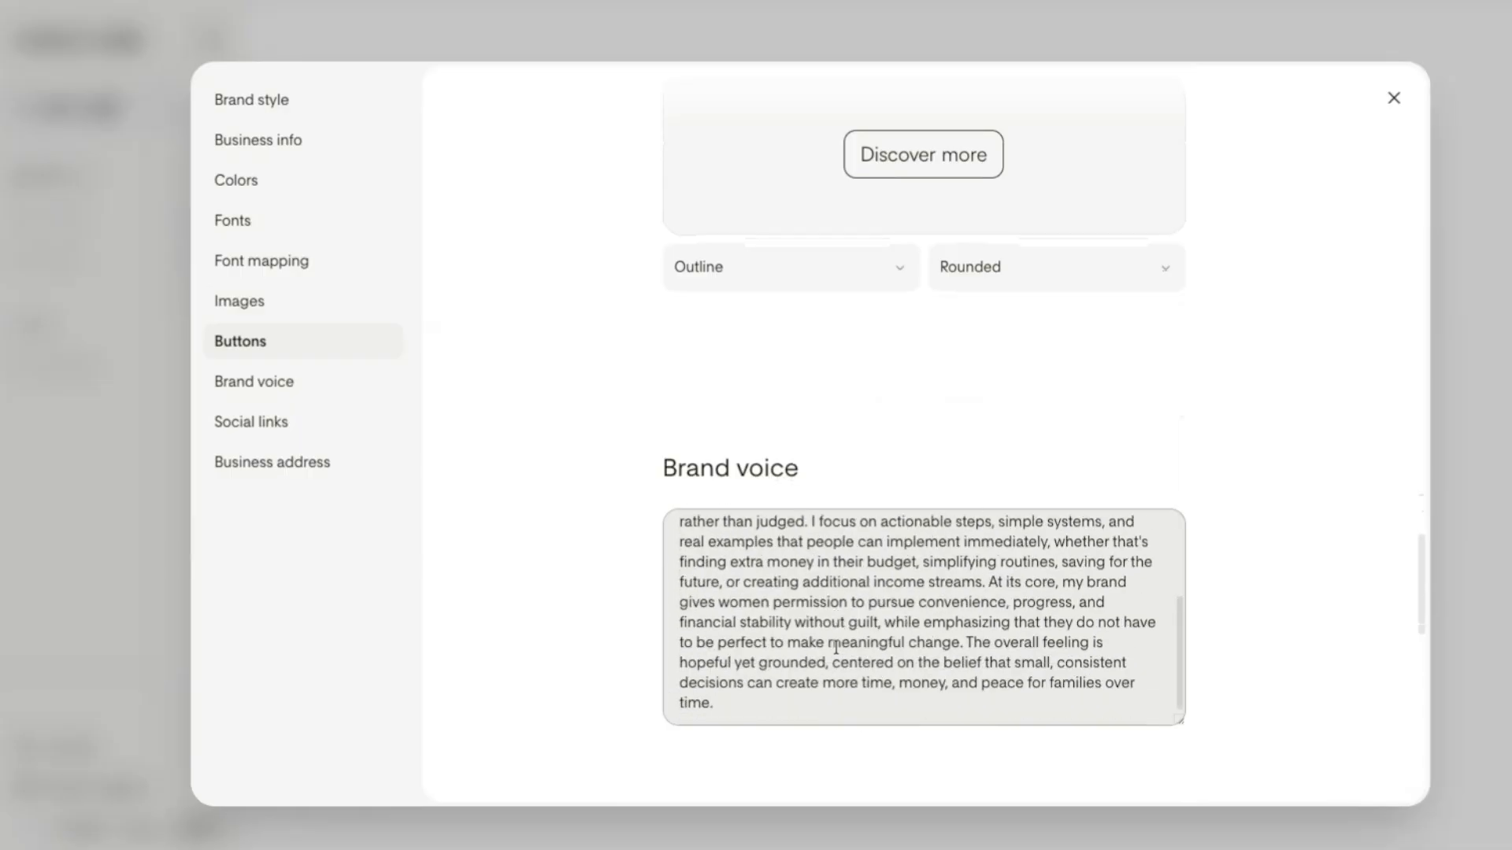
scroll(835, 647, up, 3)
scroll(641, 601, down, 1)
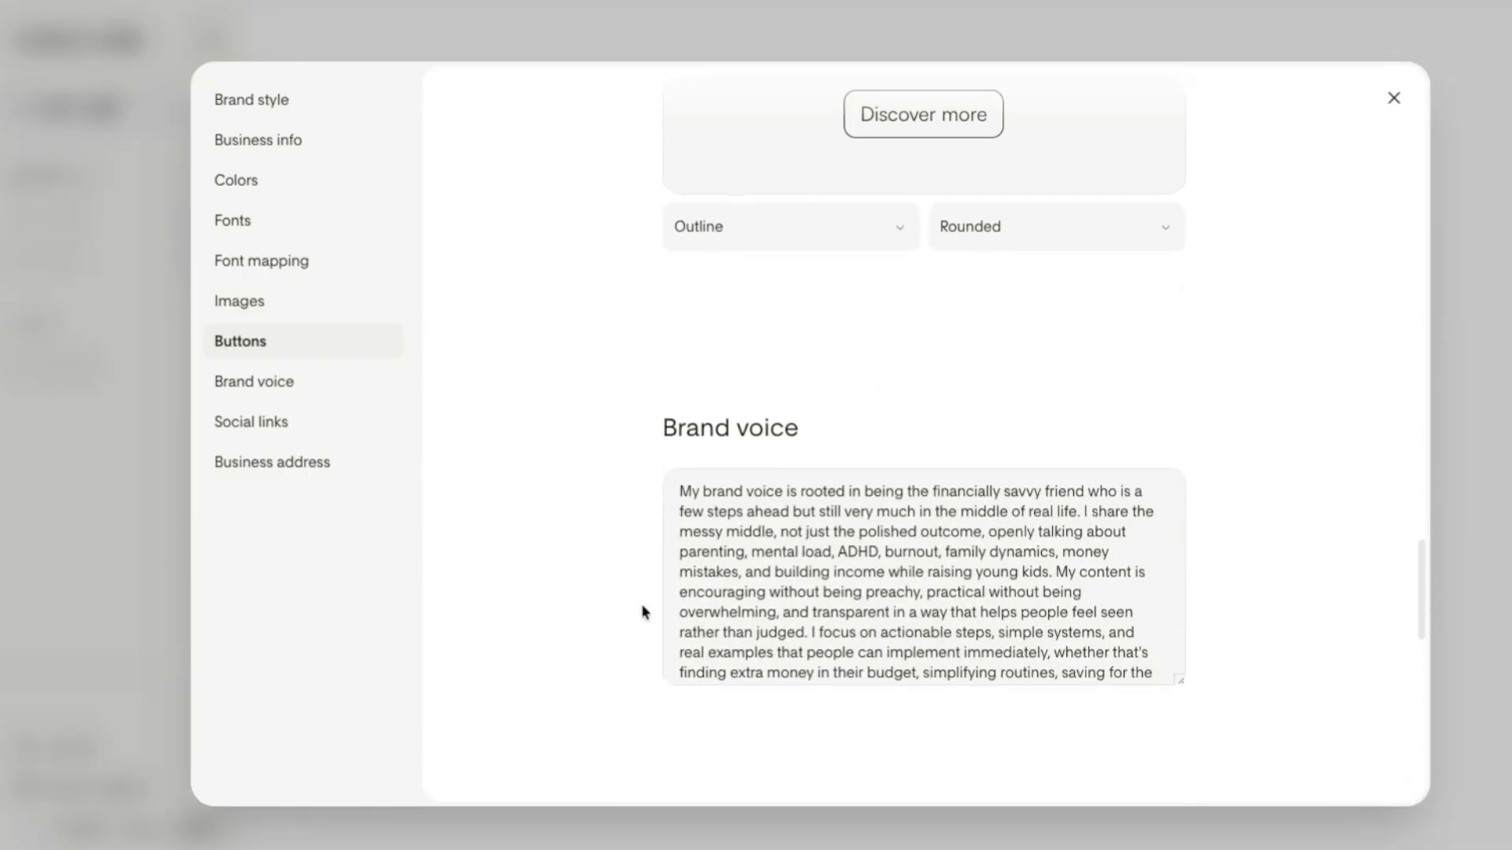
scroll(644, 612, down, 4)
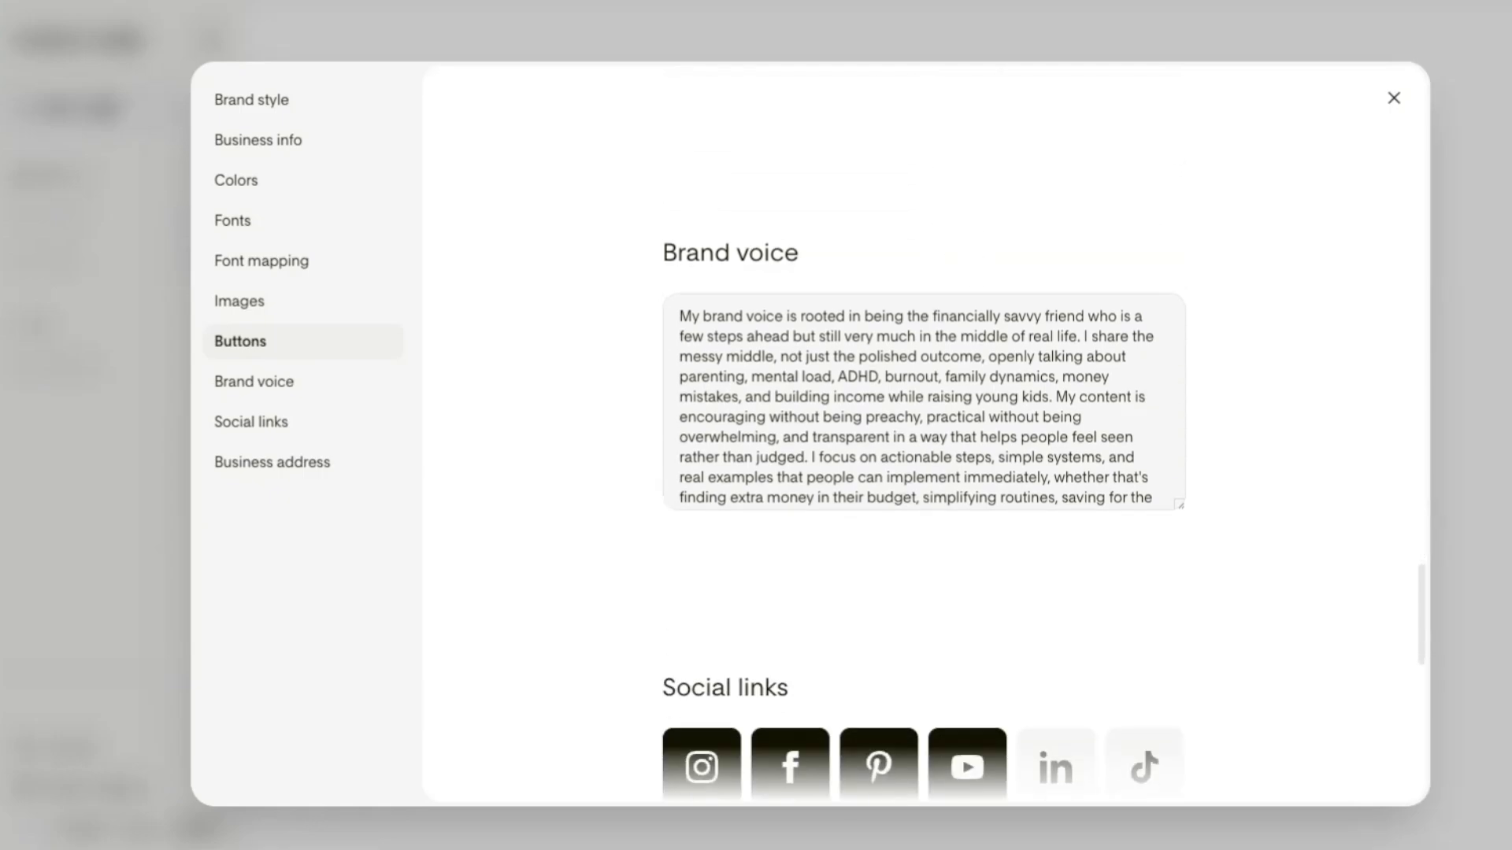
scroll(887, 468, down, 3)
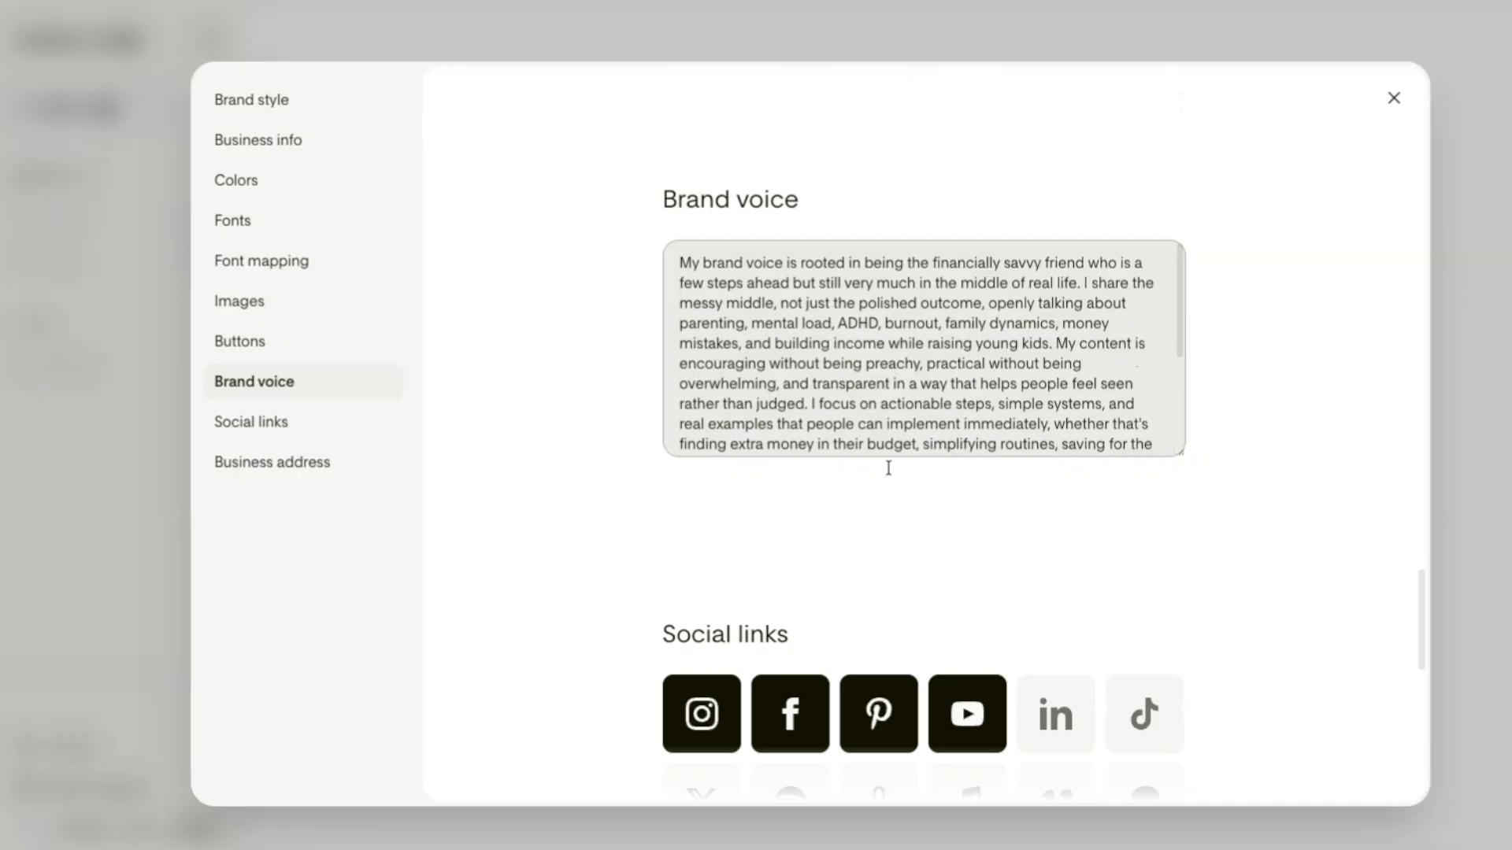
scroll(816, 313, down, 6)
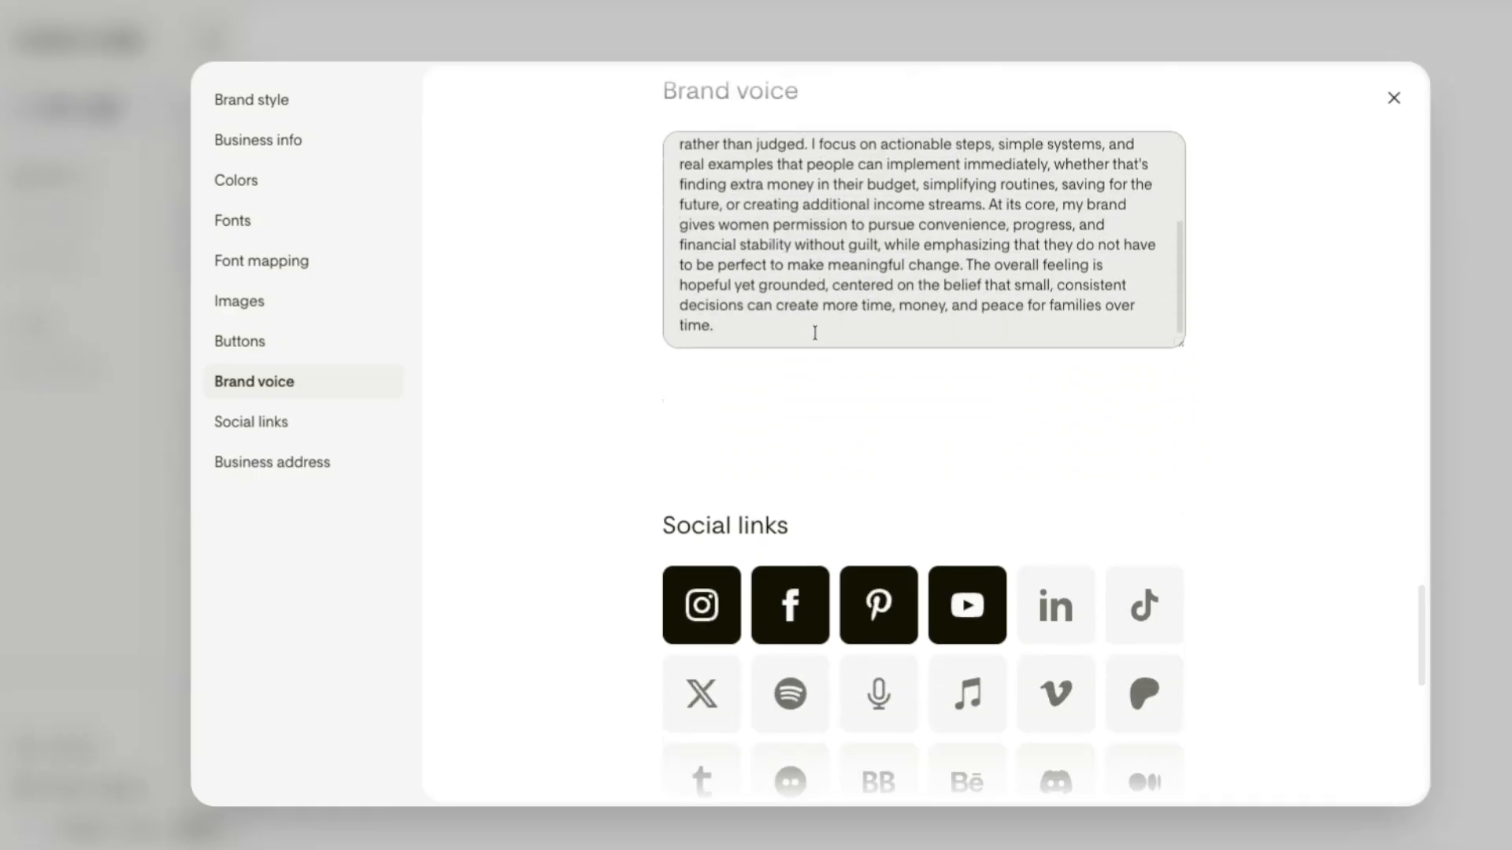
scroll(557, 360, up, 4)
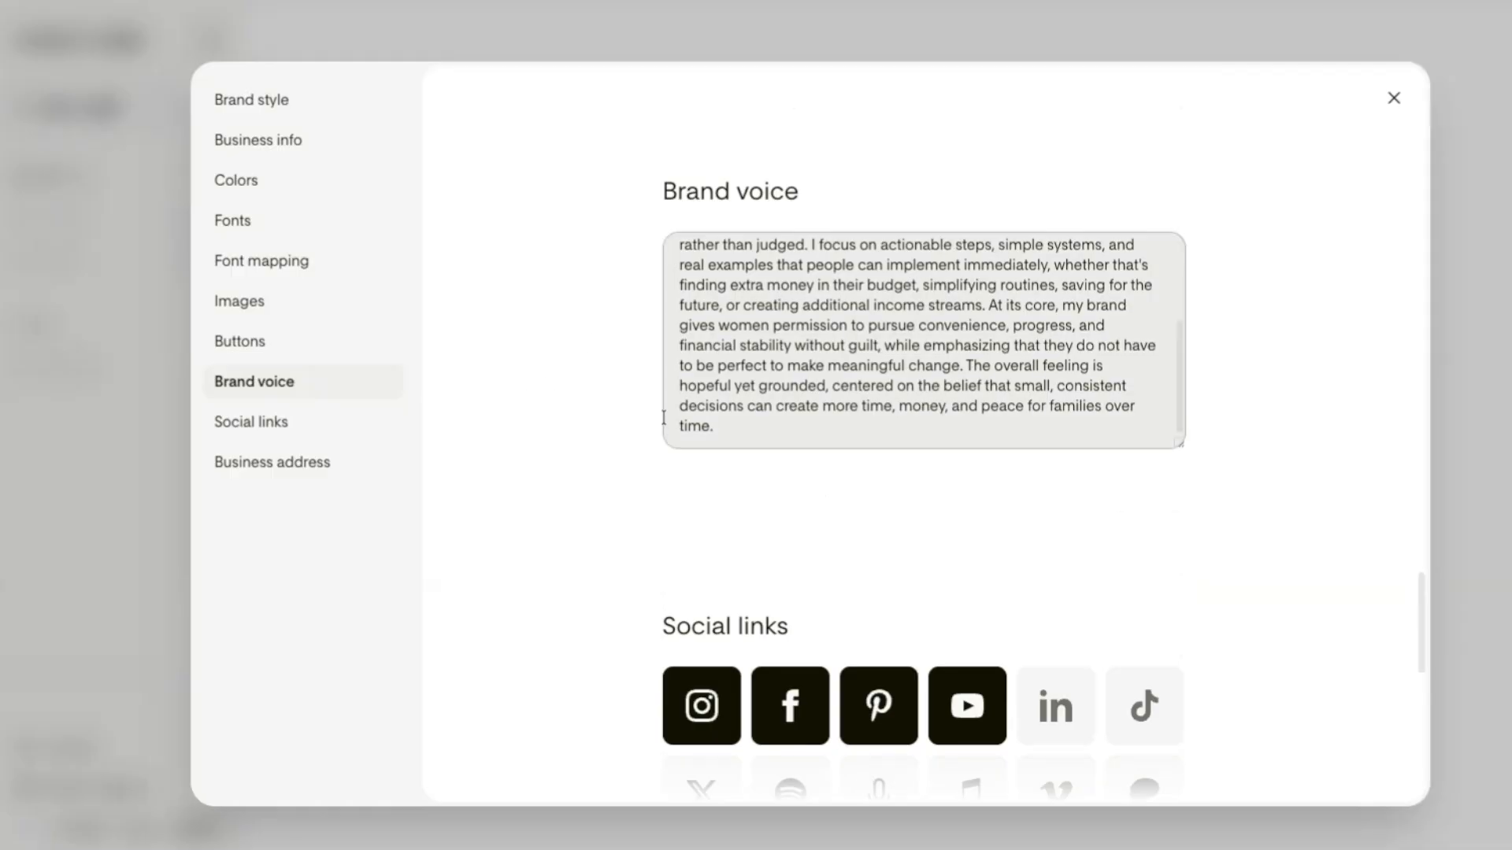
scroll(789, 410, up, 3)
scroll(788, 411, down, 3)
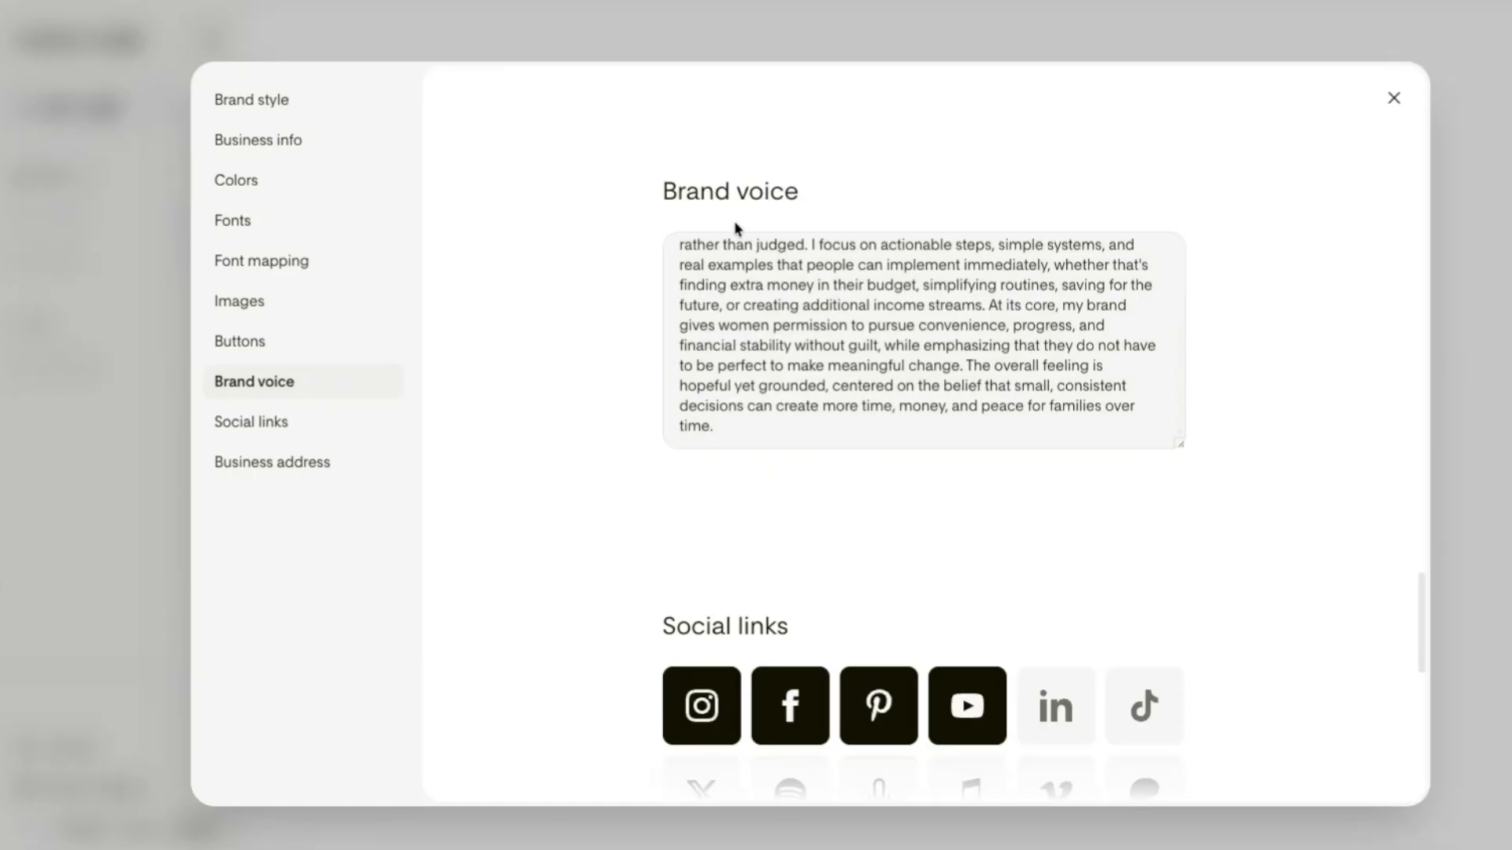
Recheck the business info and brand colors, and close the brand settings
scroll(556, 378, up, 10)
scroll(556, 379, up, 10)
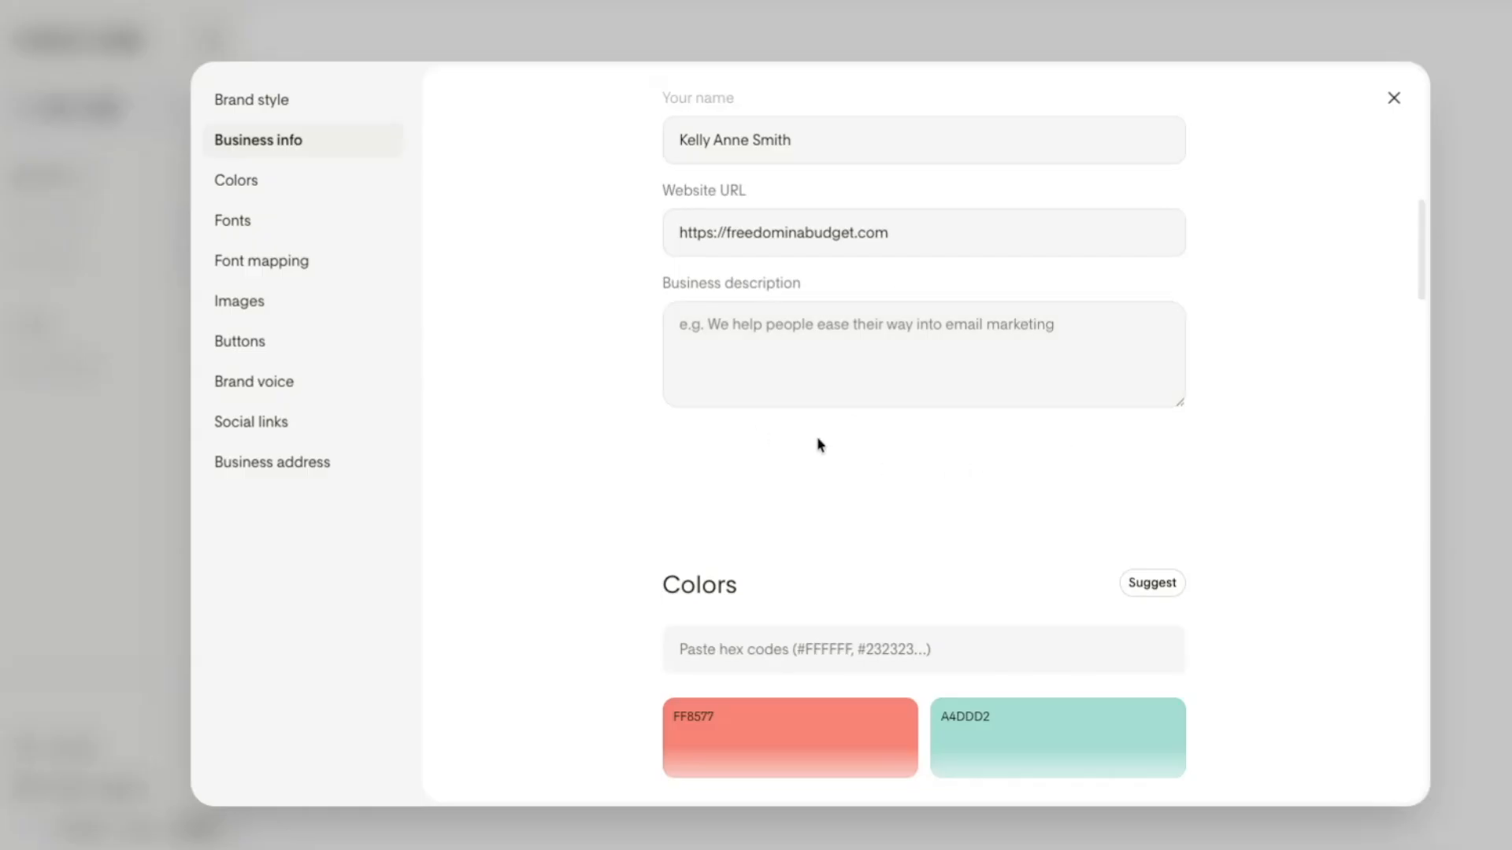
scroll(600, 393, down, 1)
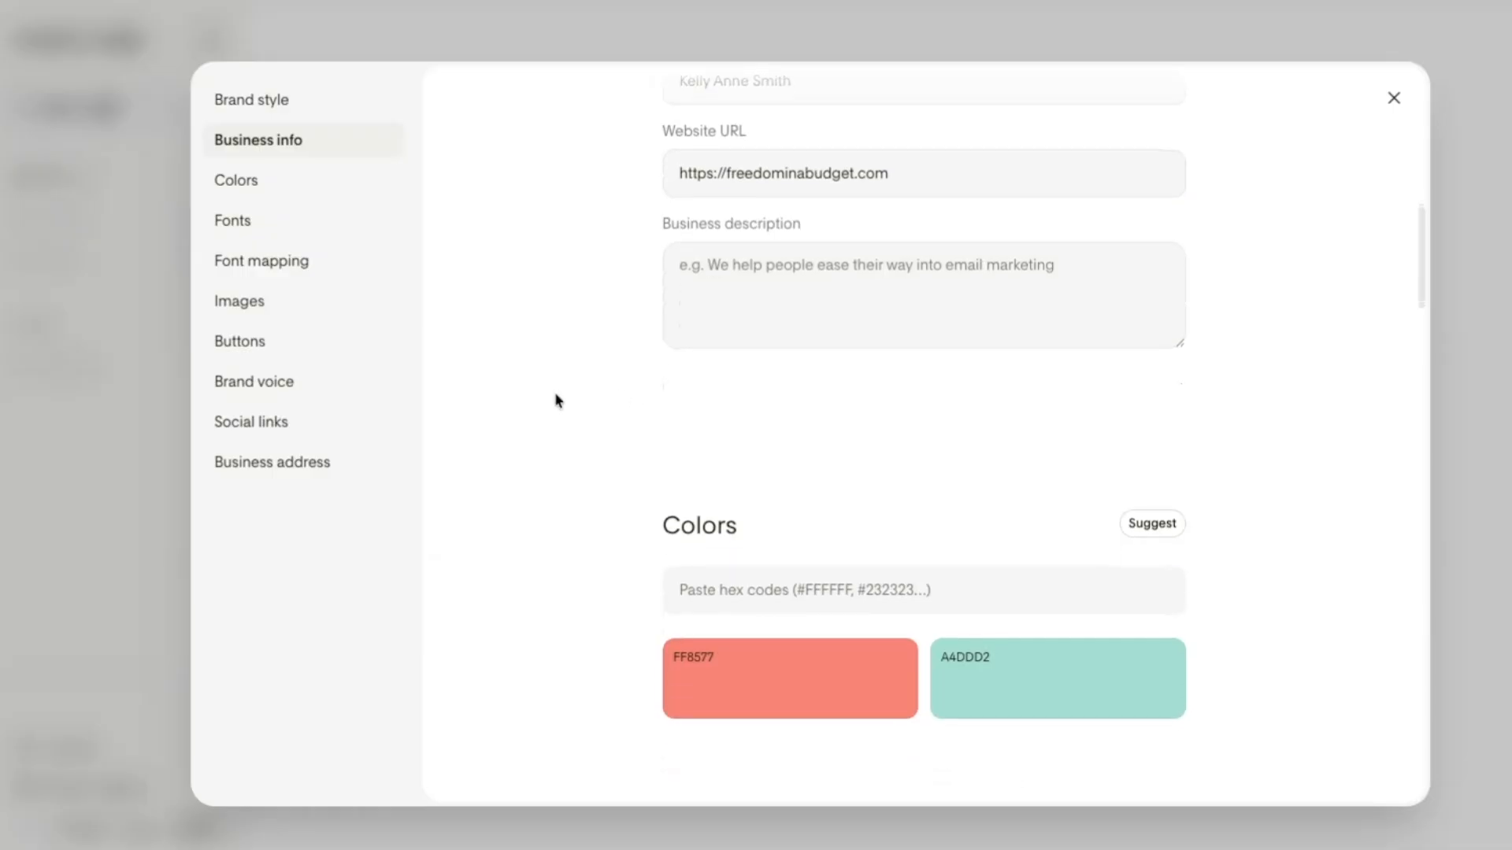
key(Escape)
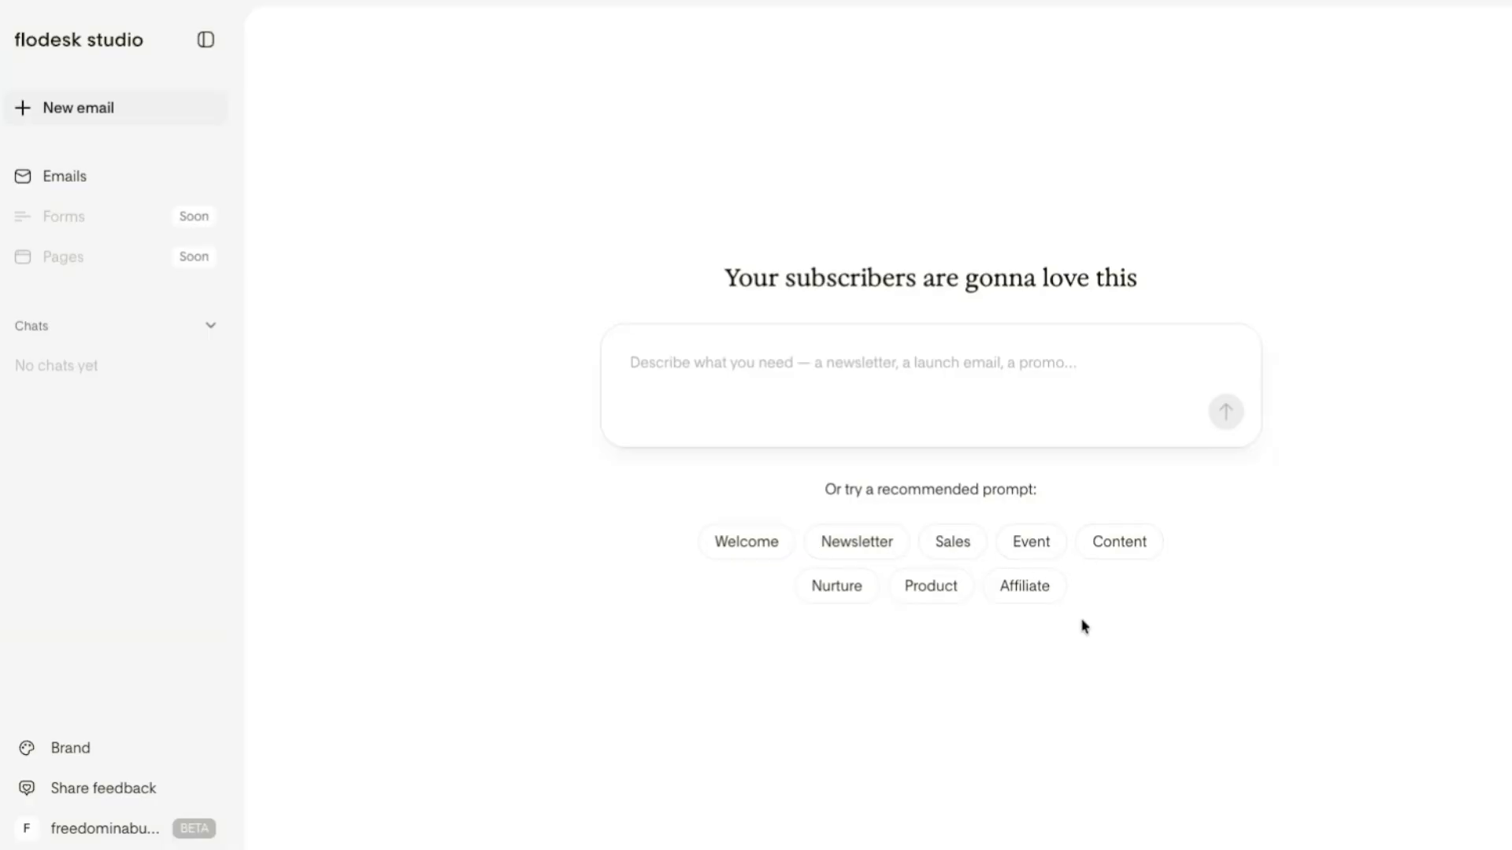
Browse the recommended Newsletter prompts and close their list
click(856, 552)
scroll(847, 622, down, 5)
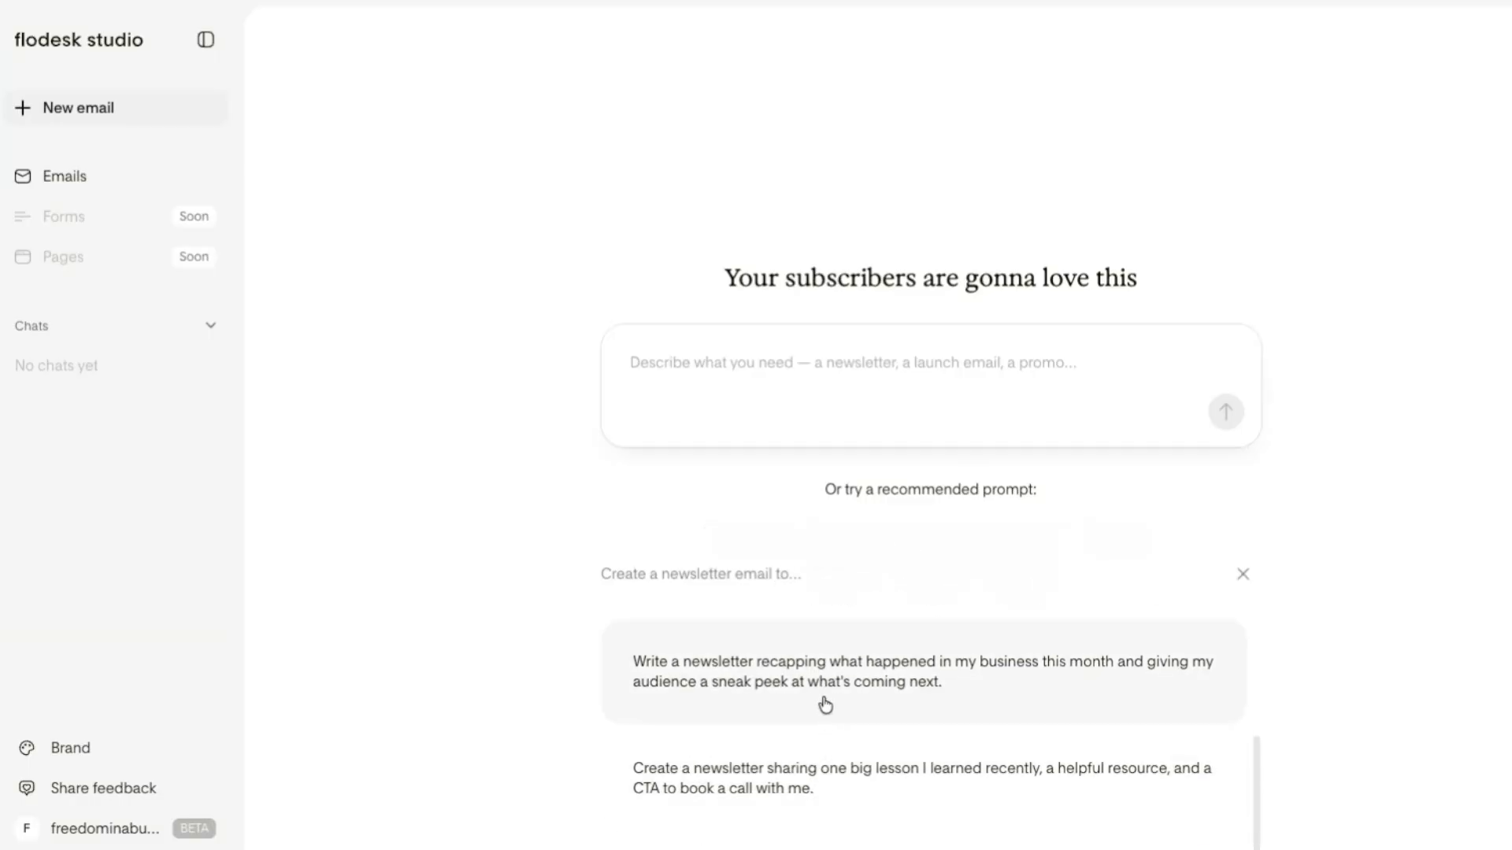
scroll(825, 704, up, 2)
scroll(825, 704, up, 1)
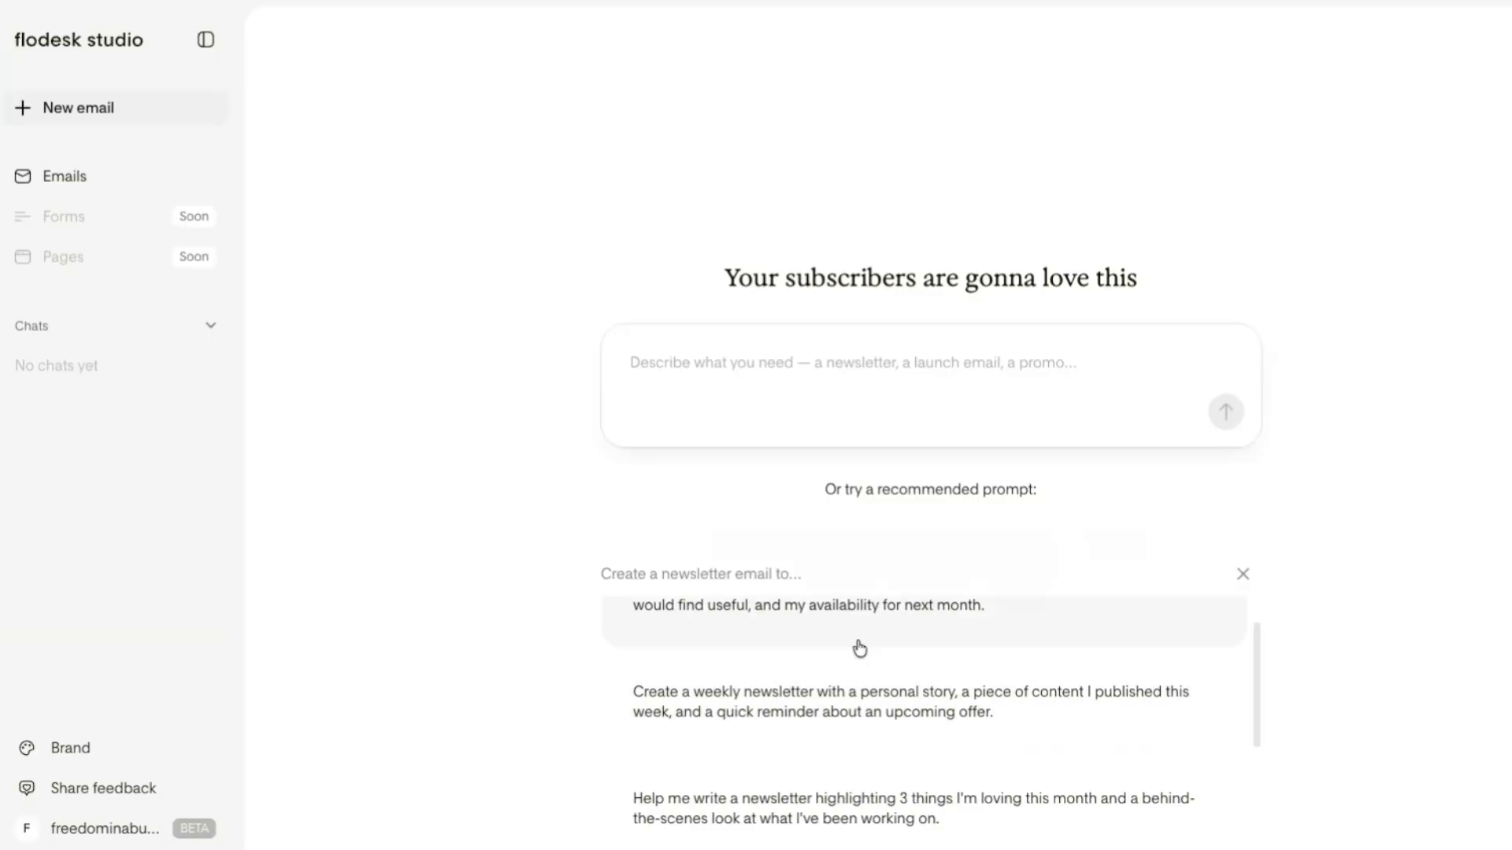
click(743, 499)
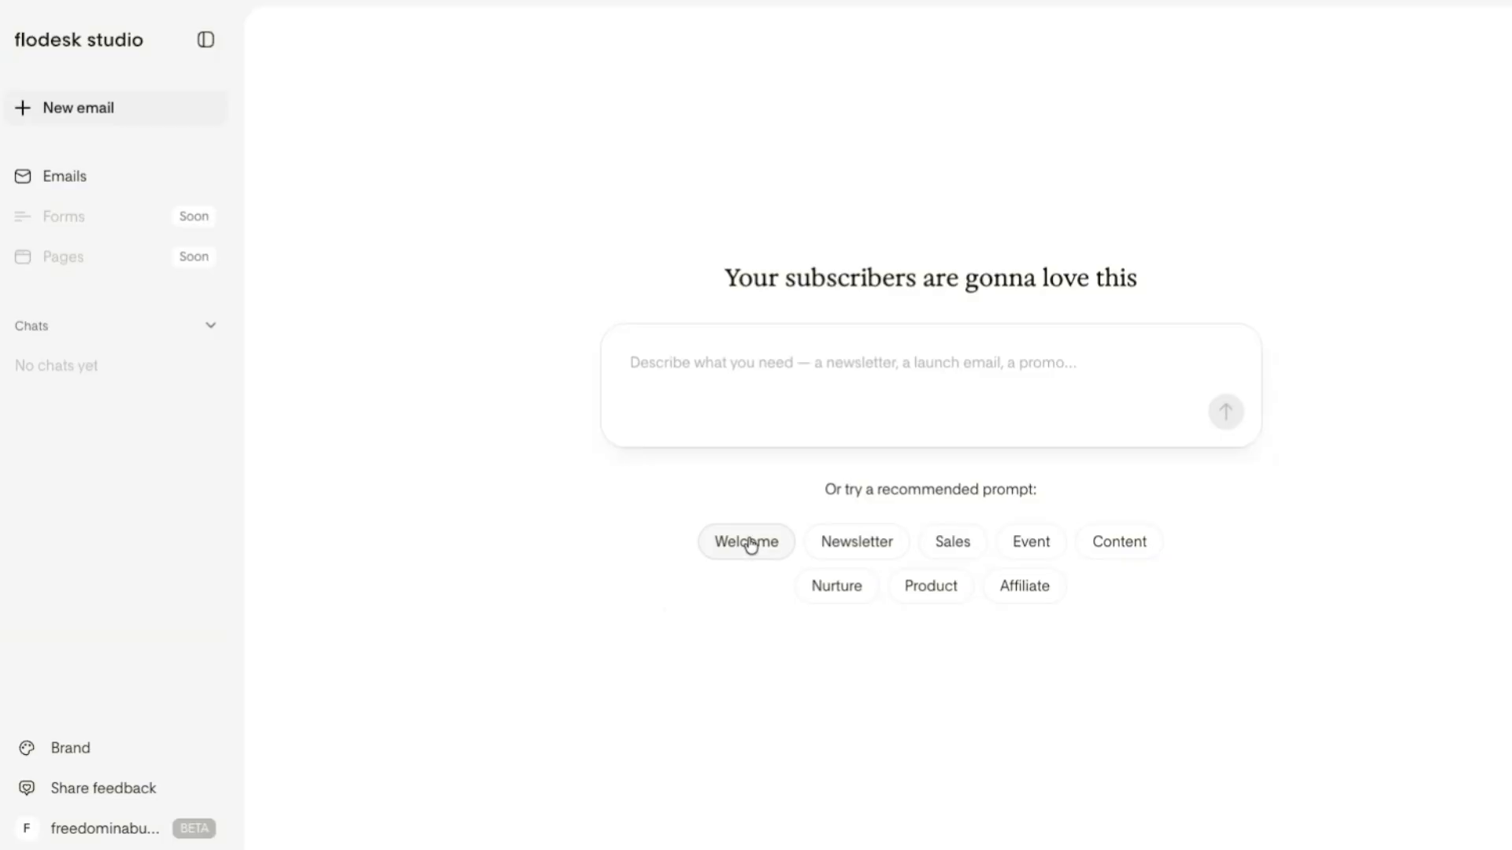
Browse the recommended Welcome email prompts and close their list
click(746, 540)
scroll(764, 692, down, 2)
scroll(769, 724, down, 2)
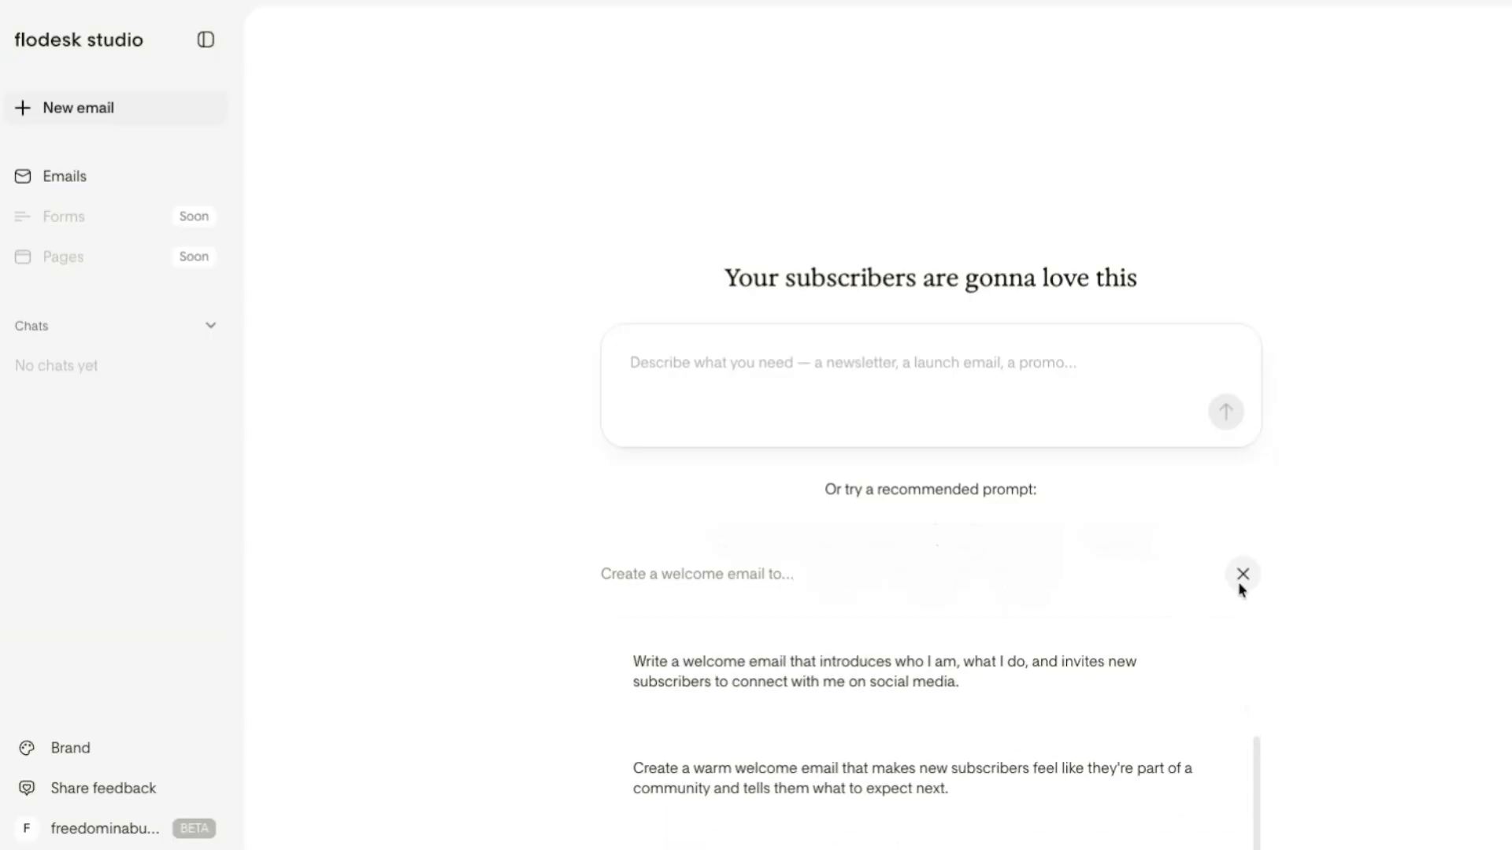
click(1242, 574)
Browse the recommended Event email prompts and close their list
click(1032, 544)
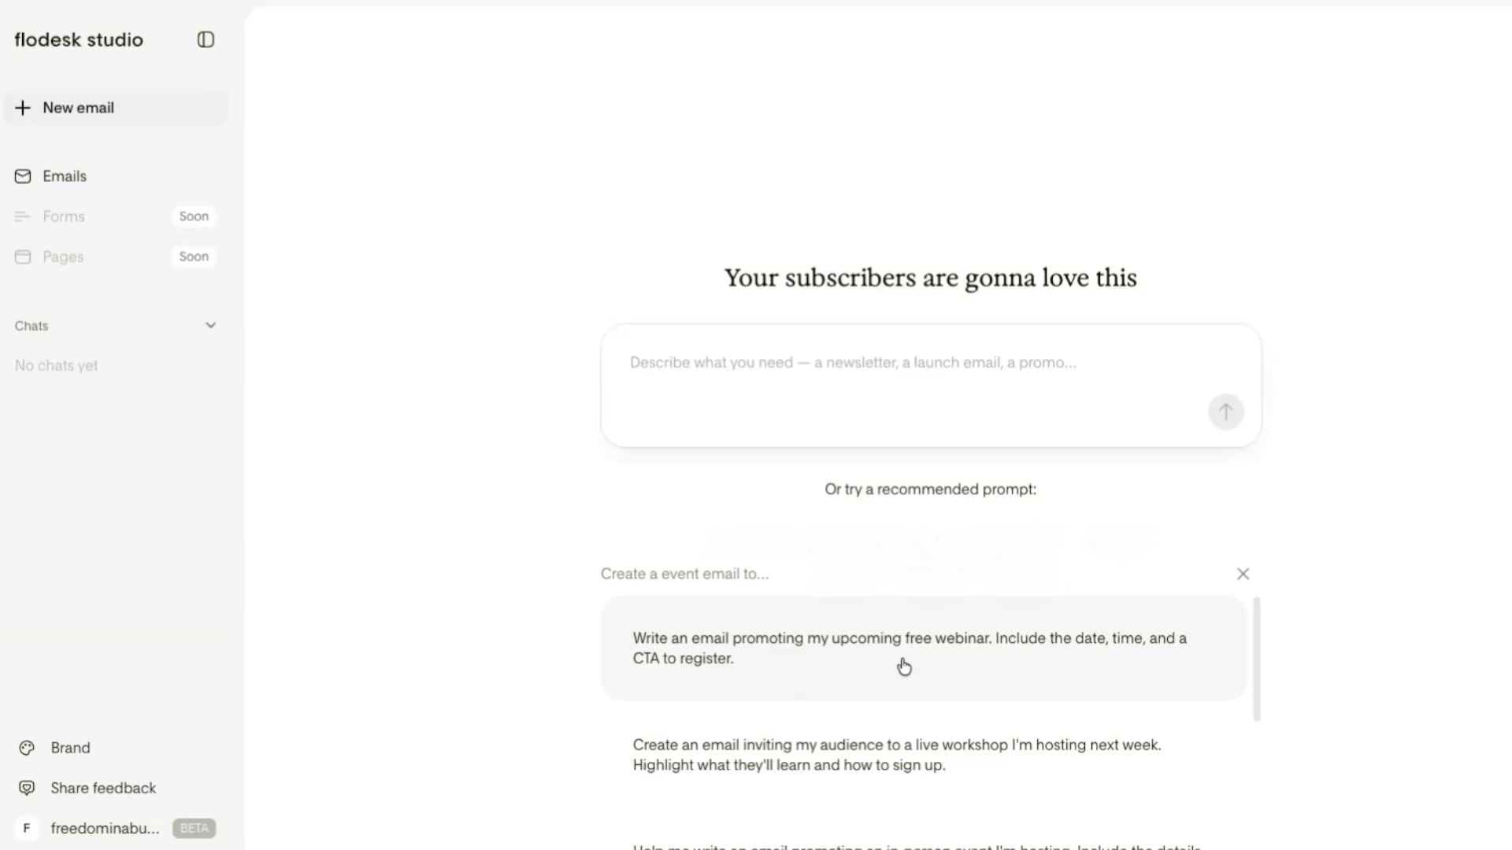
scroll(818, 755, down, 1)
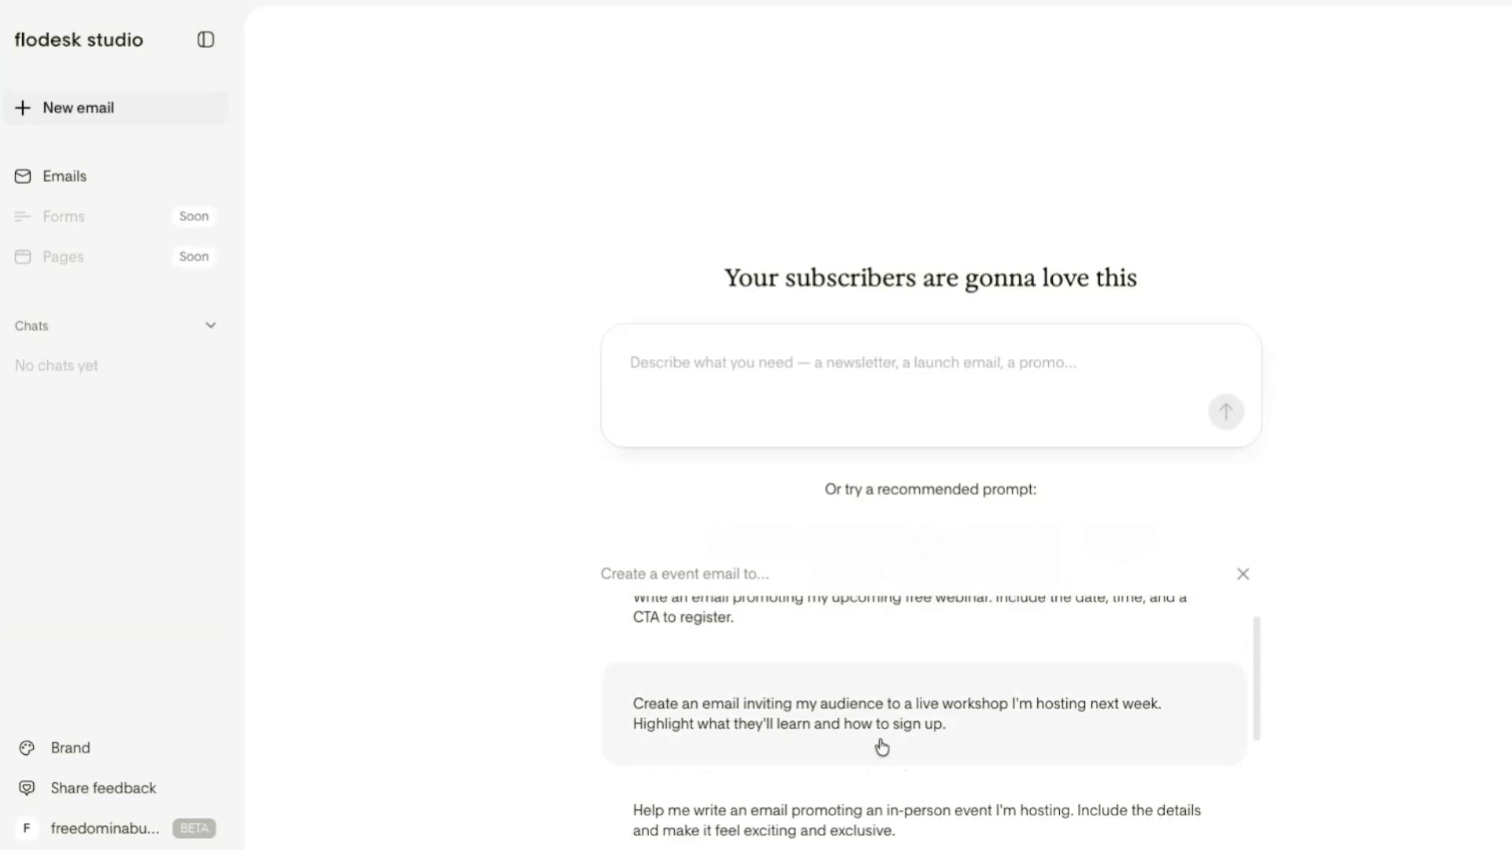
scroll(818, 754, down, 1)
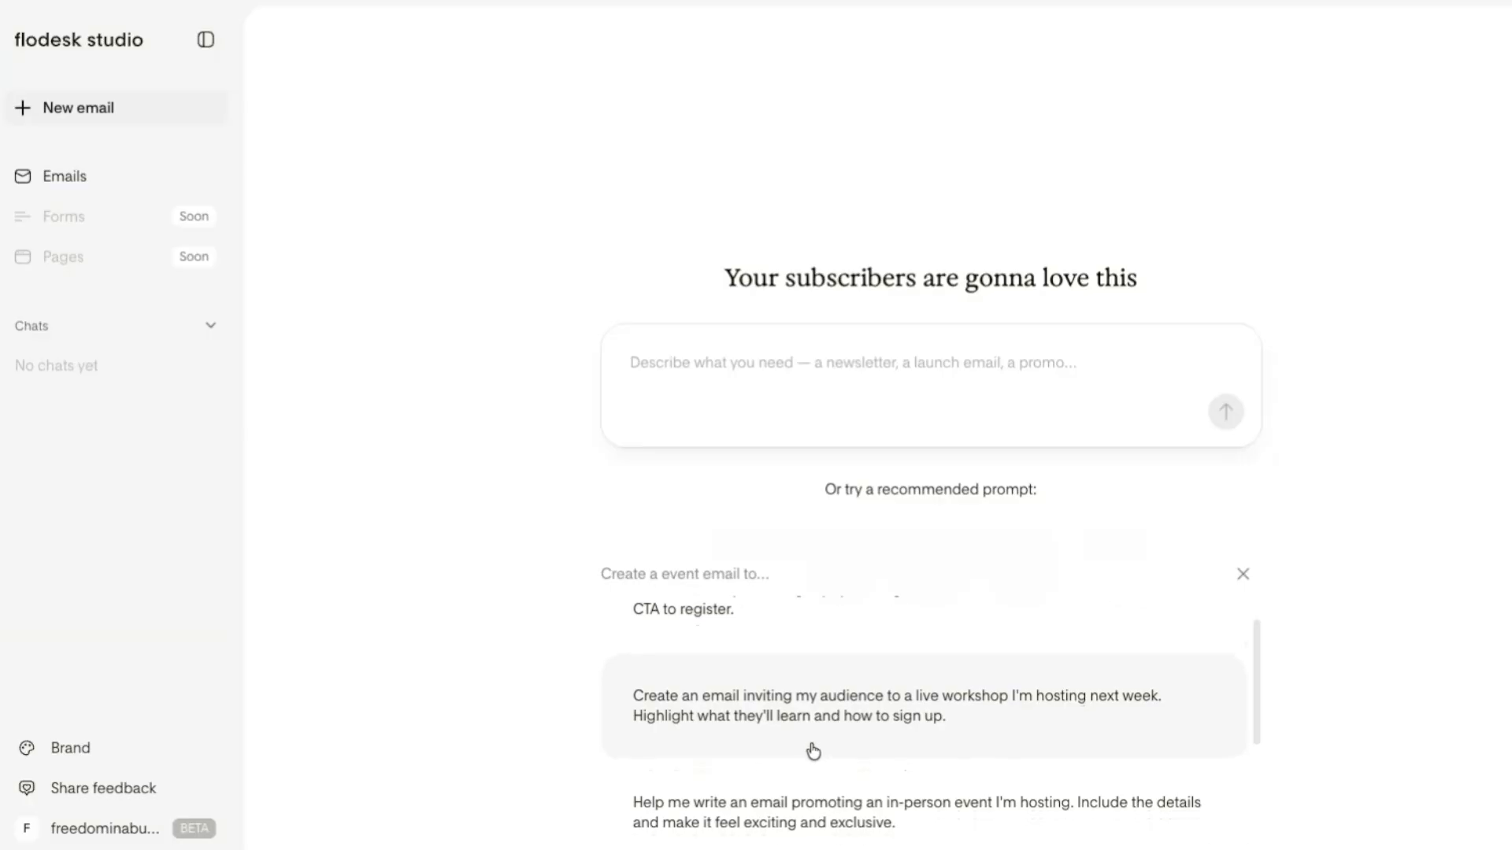
scroll(806, 796, down, 5)
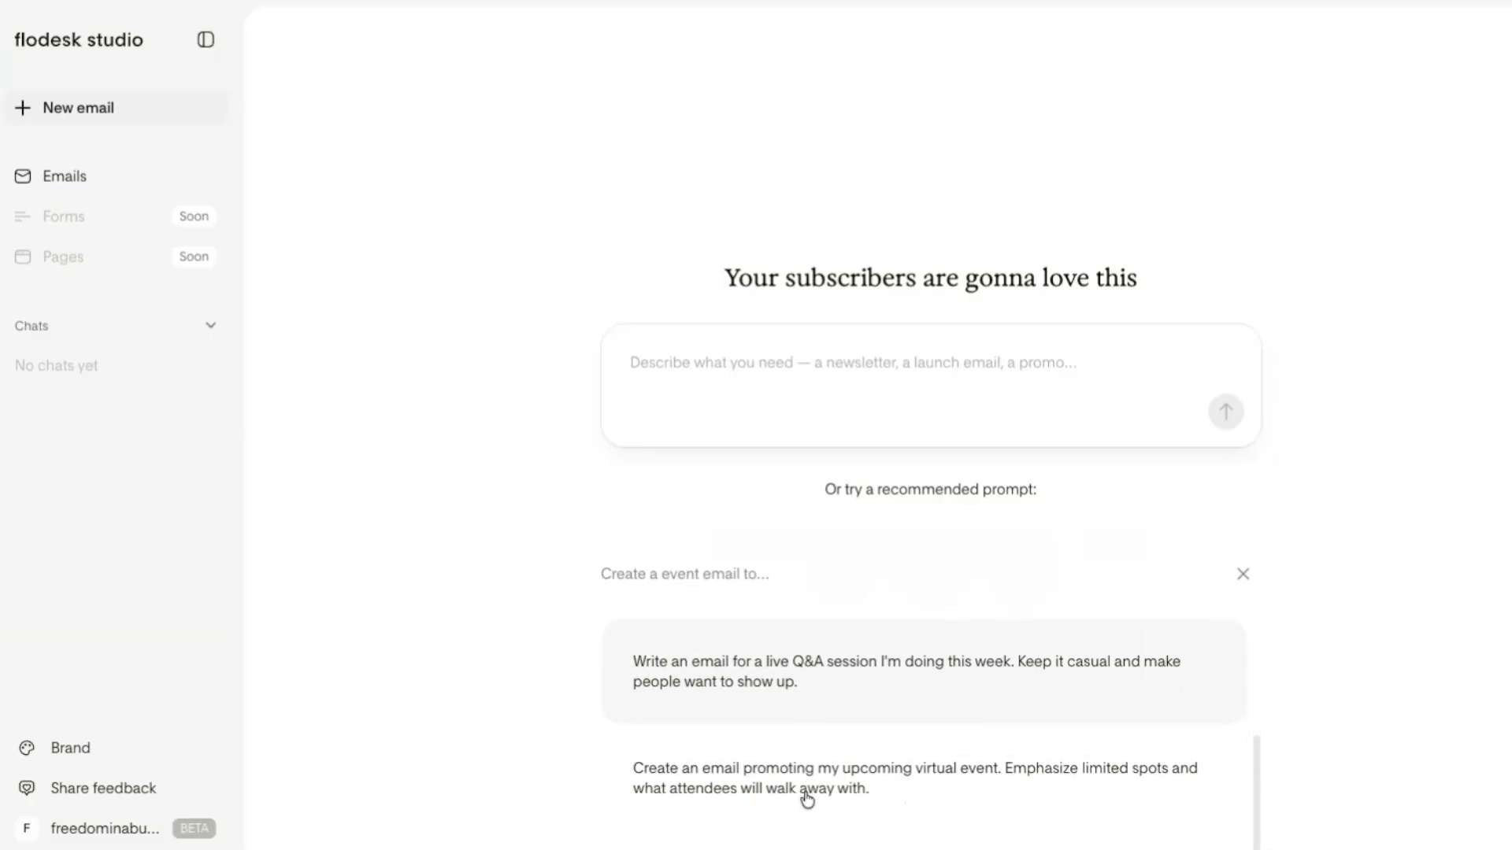
click(1243, 574)
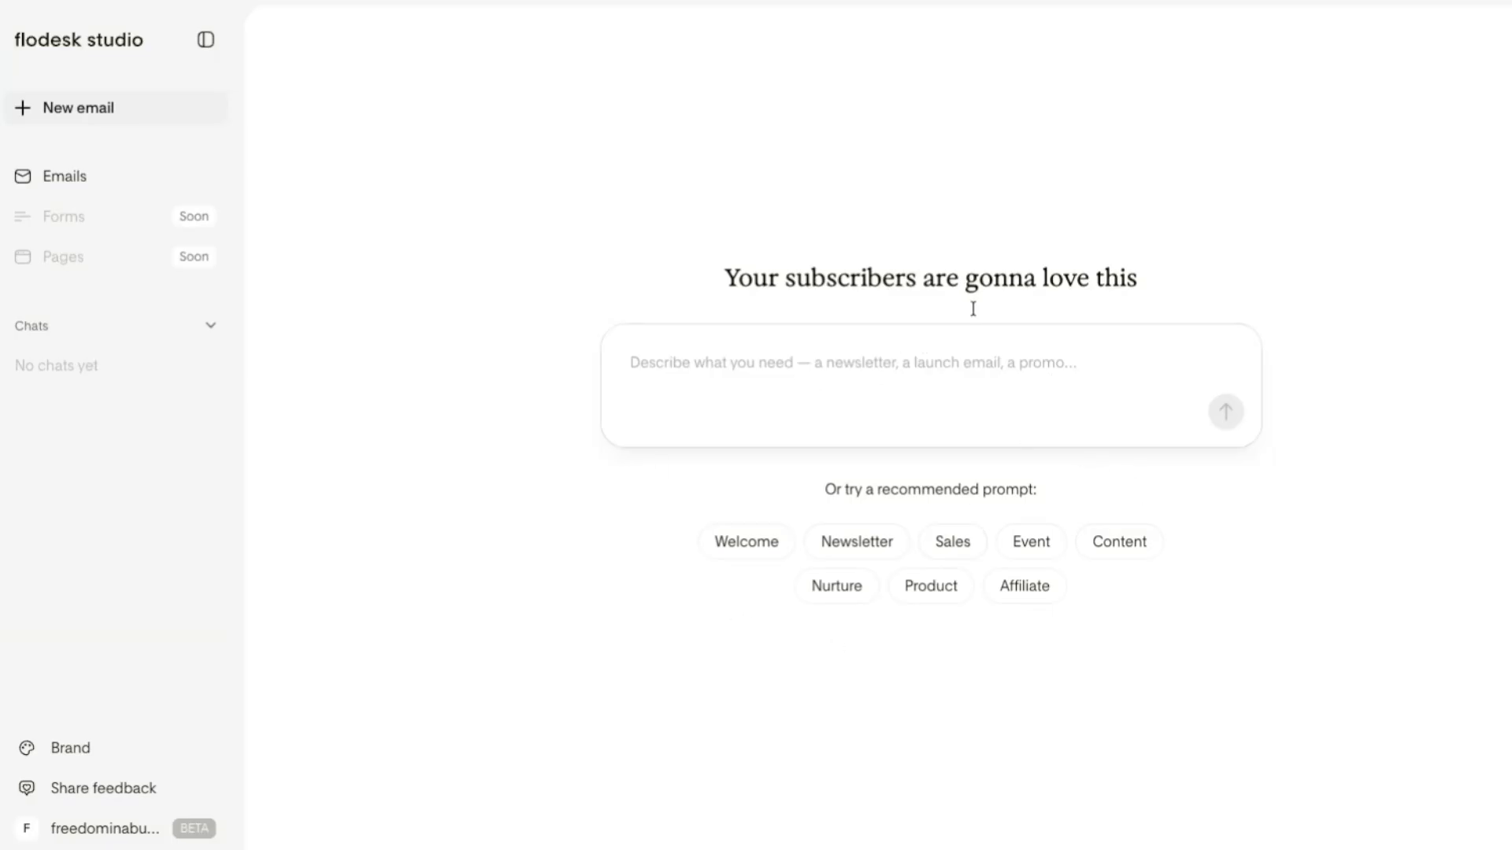
Paste and submit the prompt for a community newsletter announcing the FinCon talk "5 Strategies To Make More Money, Impact And Flexibility"
click(841, 386)
click(1174, 299)
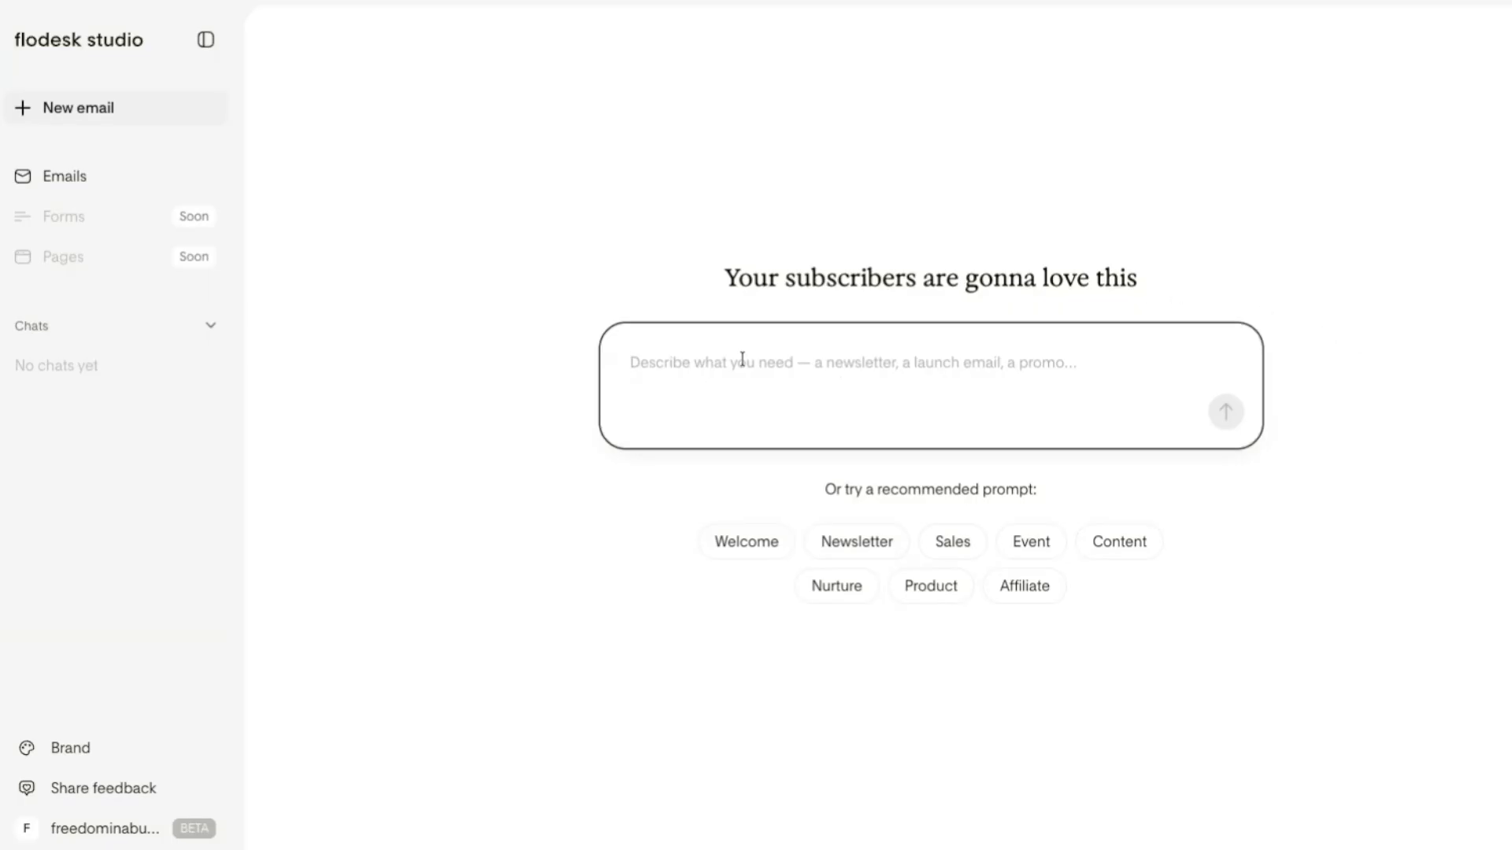
key(ctrl+v)
scroll(805, 365, up, 2)
click(861, 369)
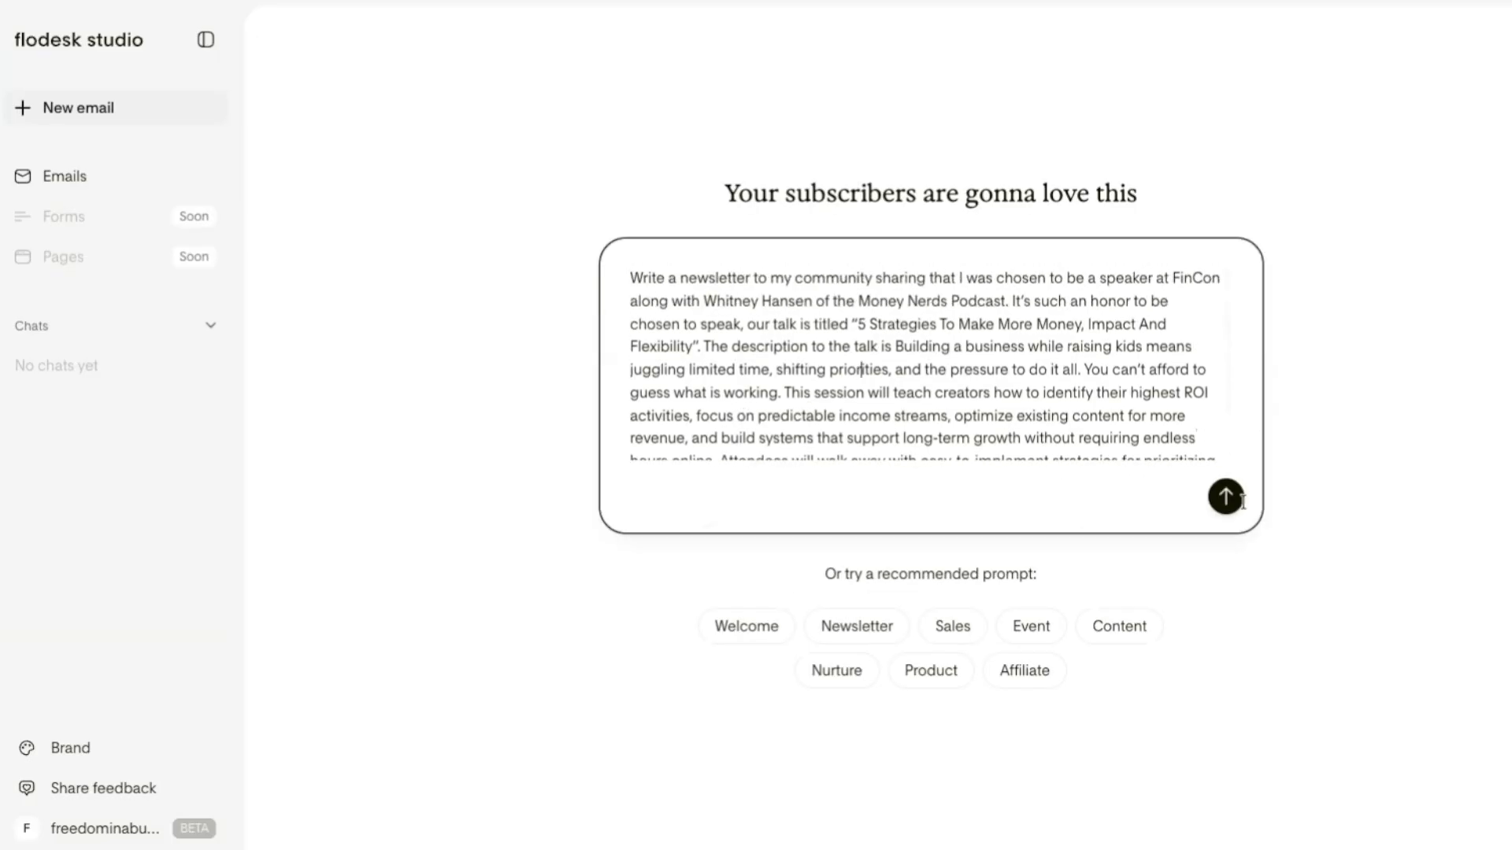
click(1226, 497)
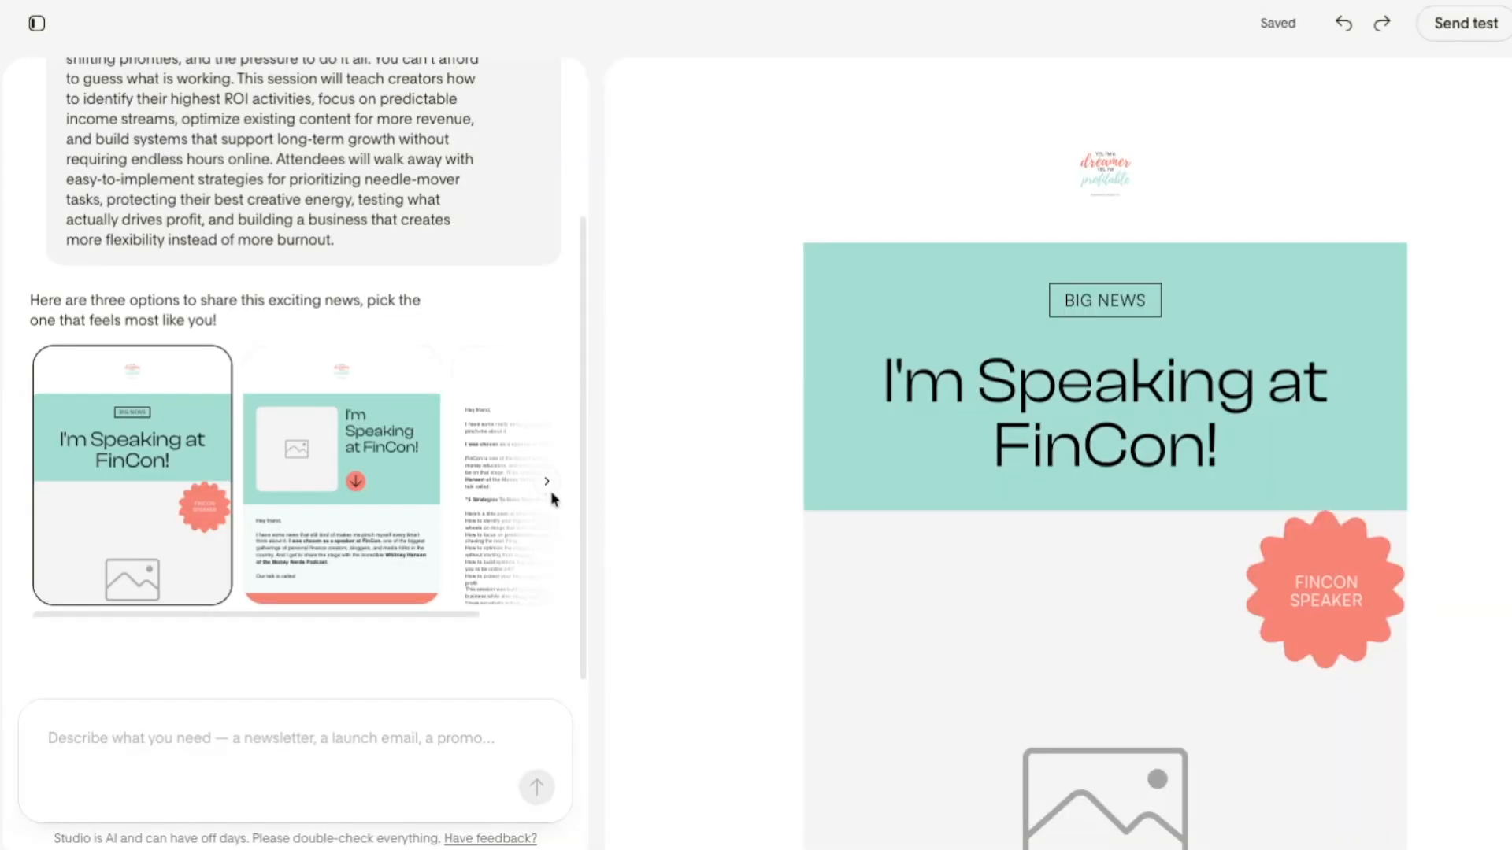
Look through the first generated "I'm Speaking at FinCon!" email design, from its header to the body text
scroll(447, 380, up, 3)
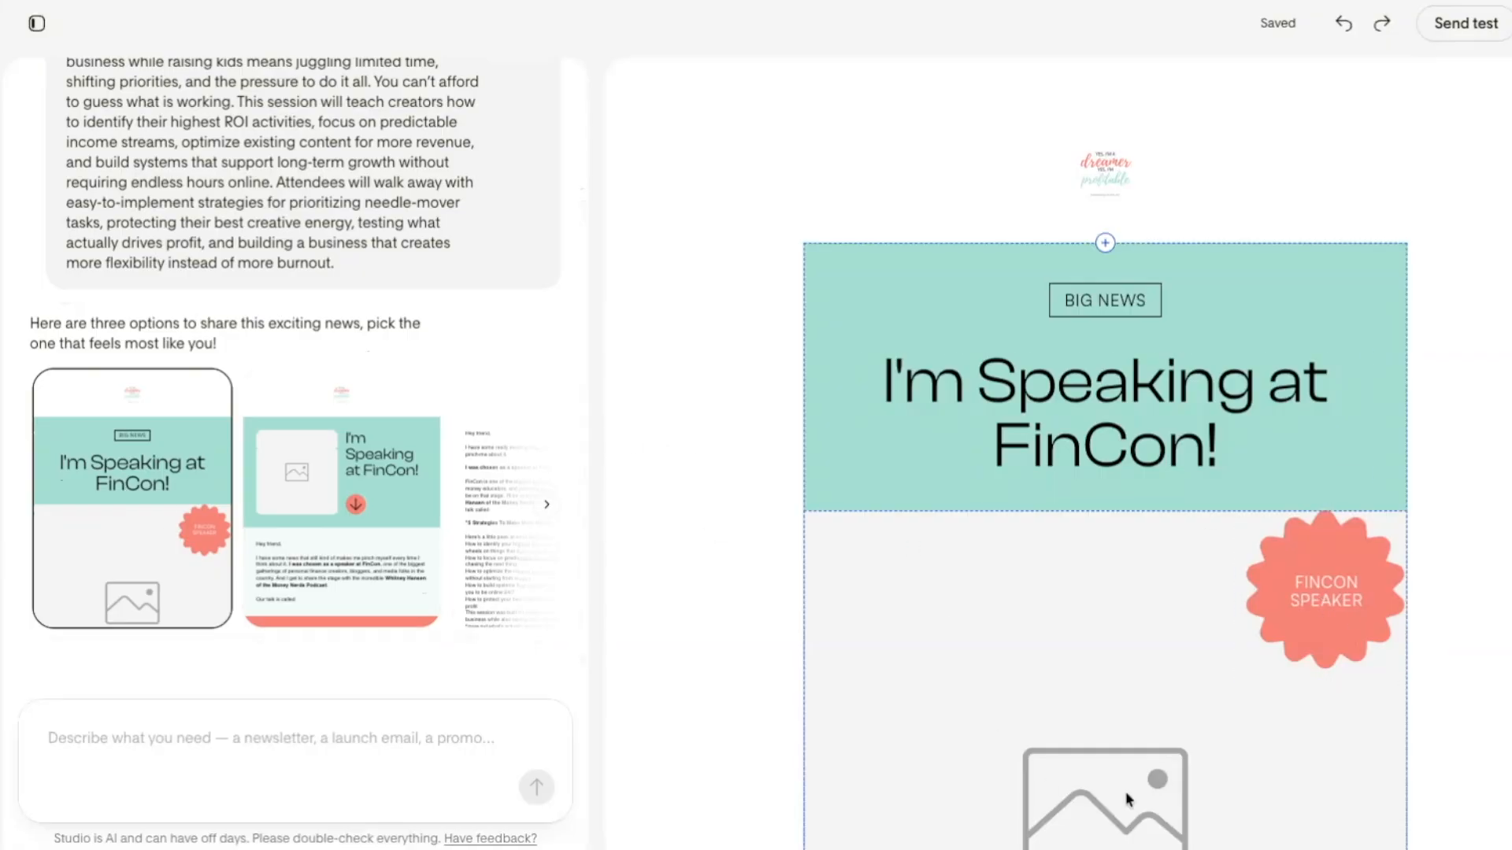
scroll(1024, 478, down, 12)
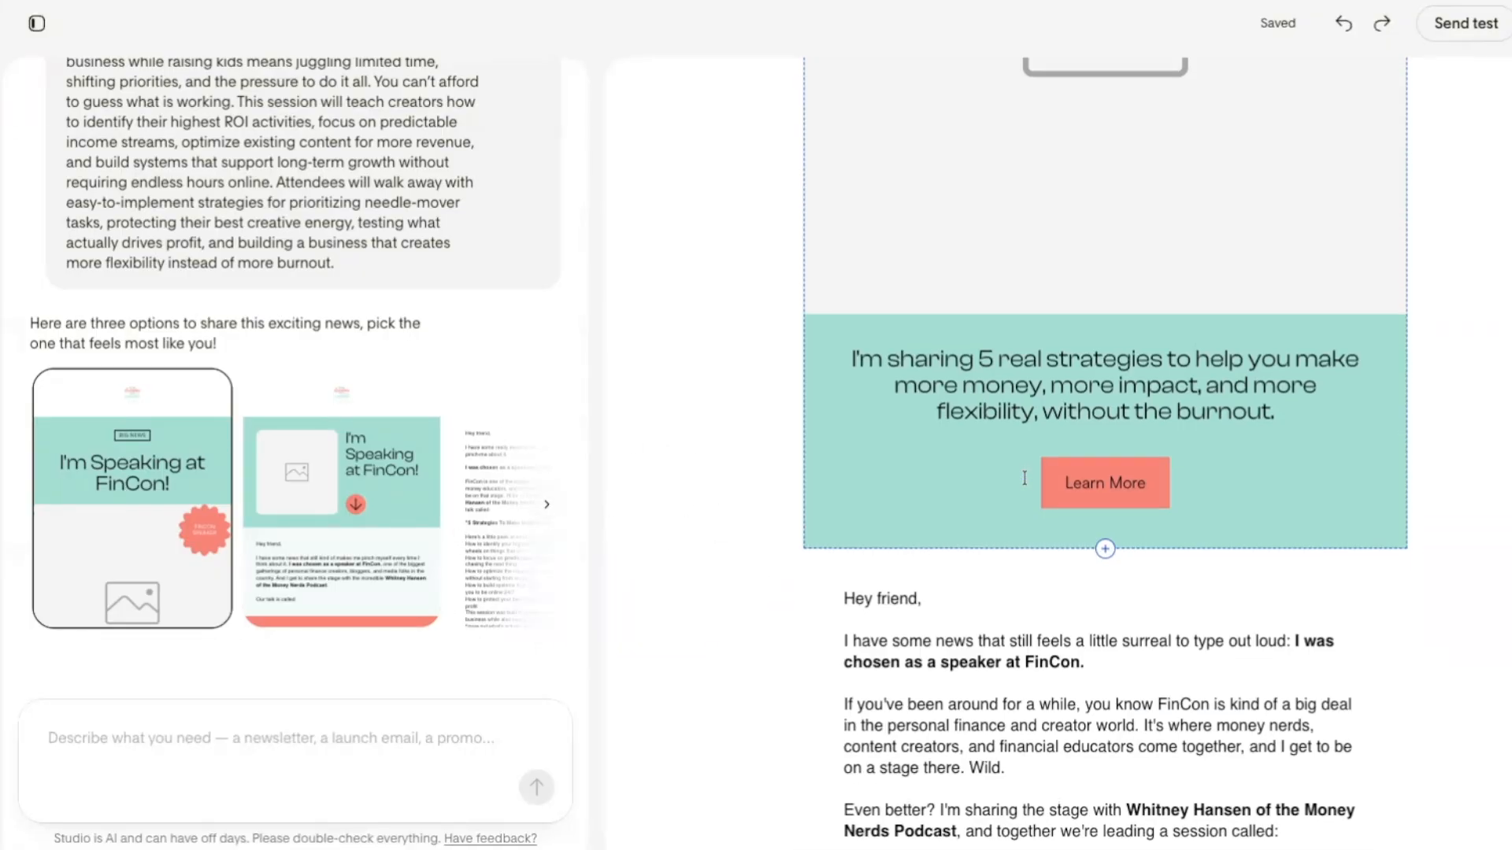
scroll(1024, 478, up, 5)
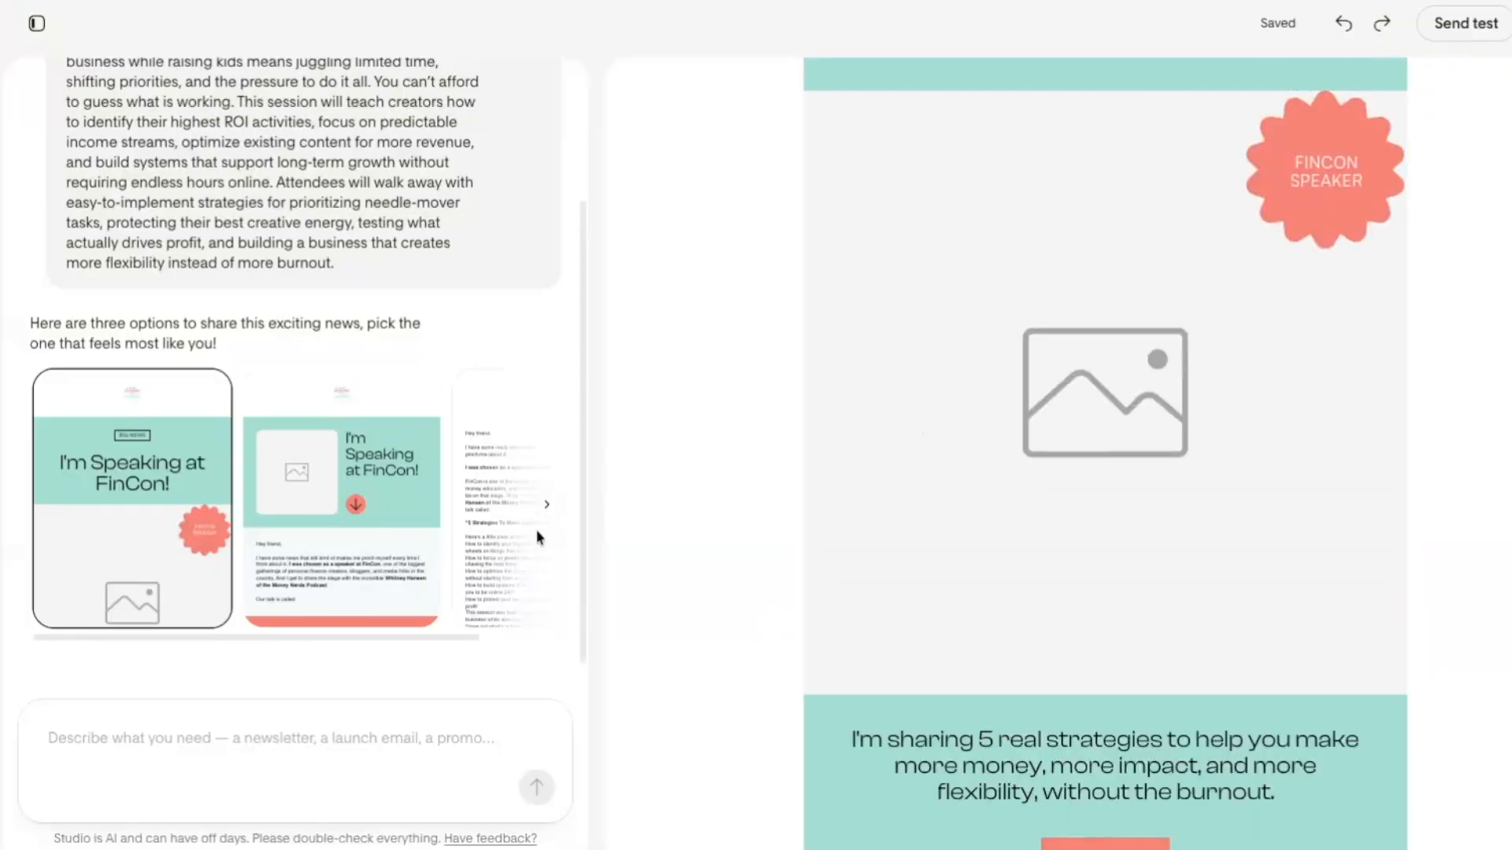
Read the first design's greeting and introduction text down to the numbered list section
scroll(1055, 573, down, 9)
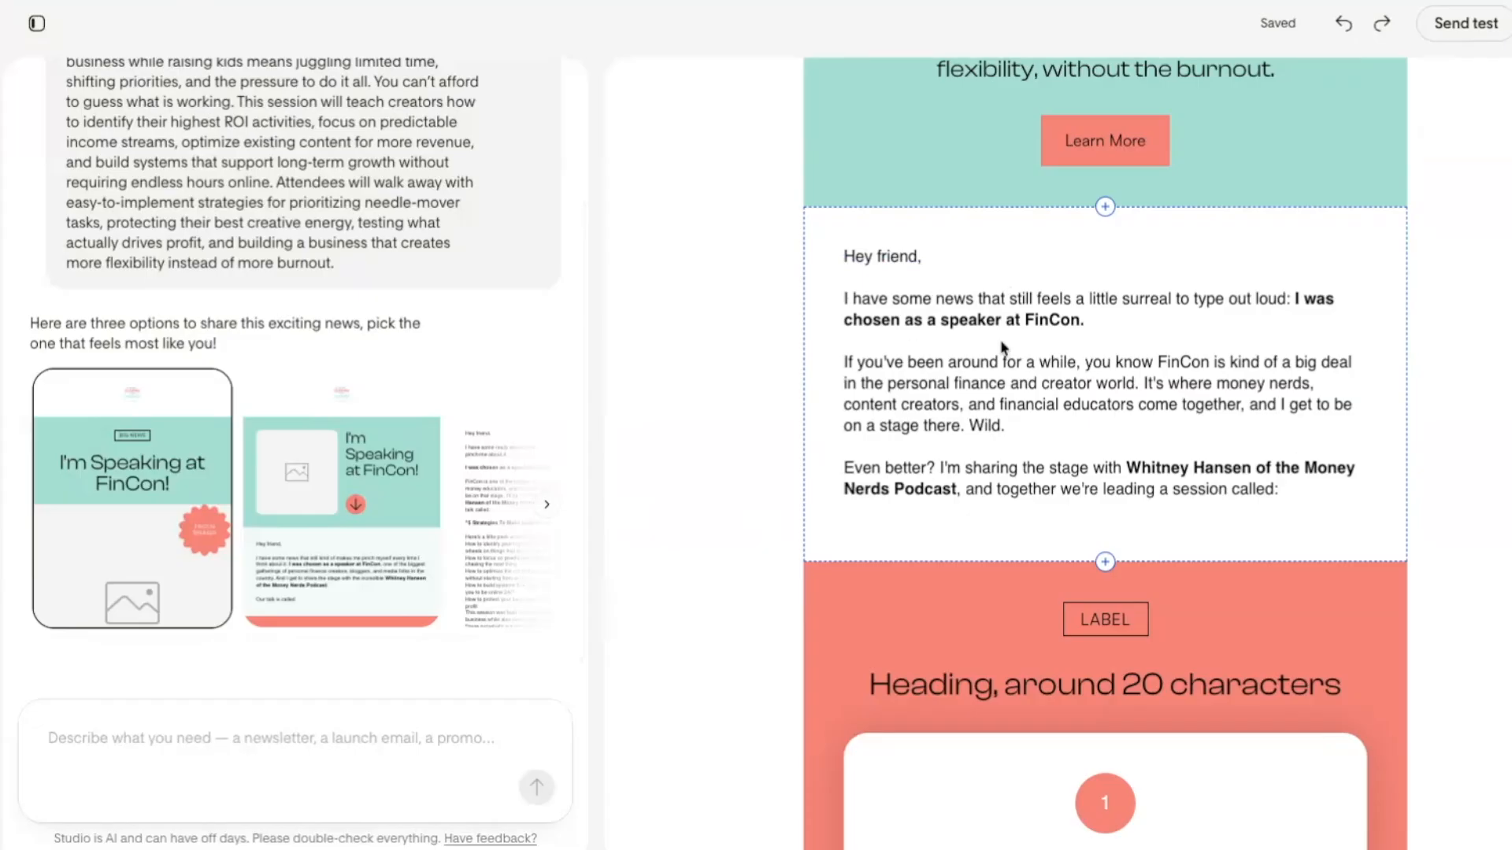
scroll(1033, 409, down, 1)
scroll(1033, 409, up, 10)
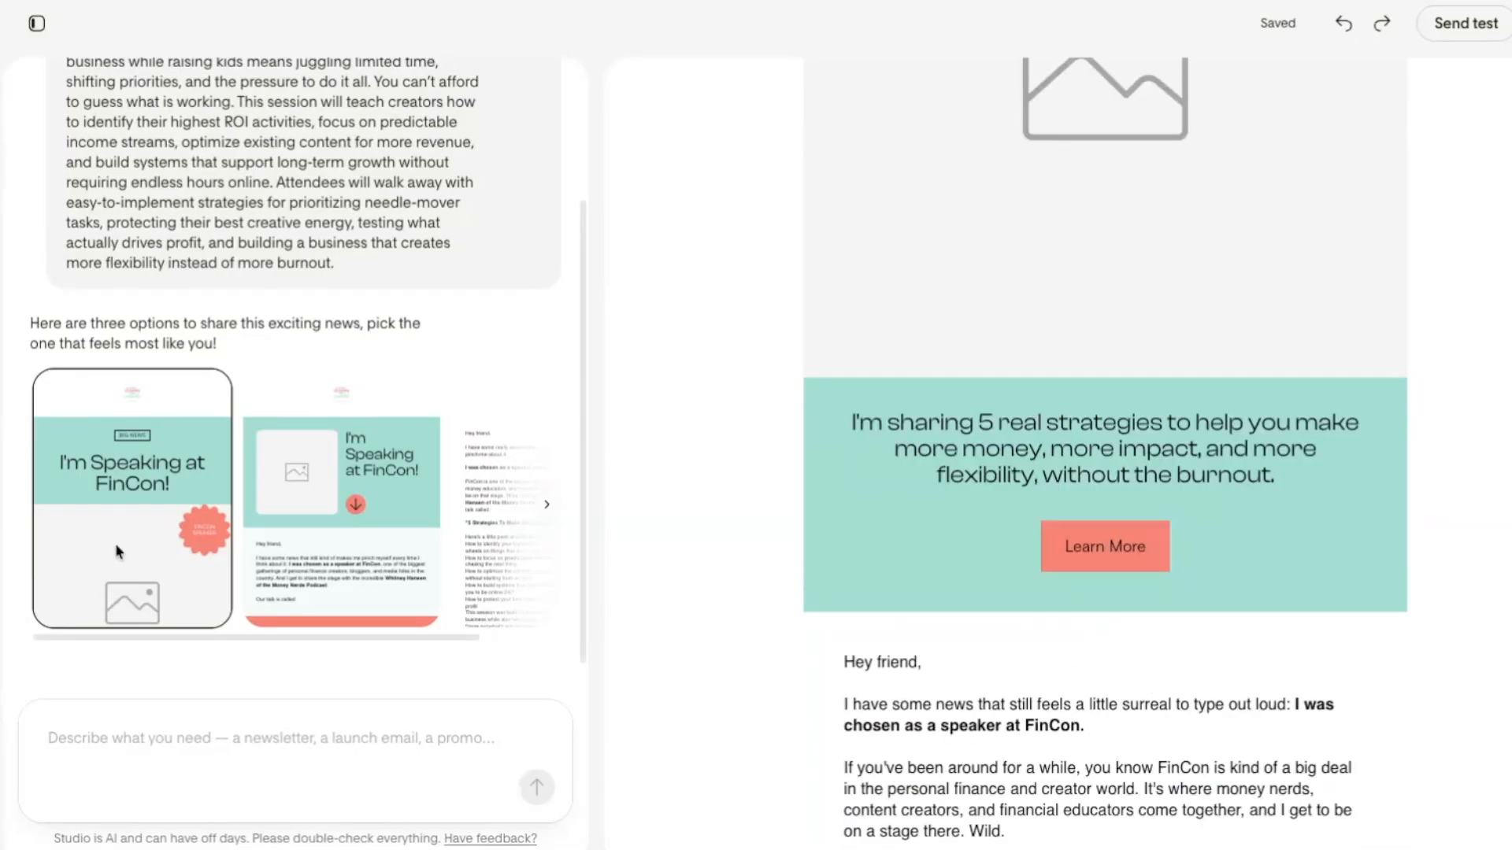
Preview the second design and the plain-text third design, and return to the first "I'm Speaking at FinCon!" design
click(330, 525)
click(506, 509)
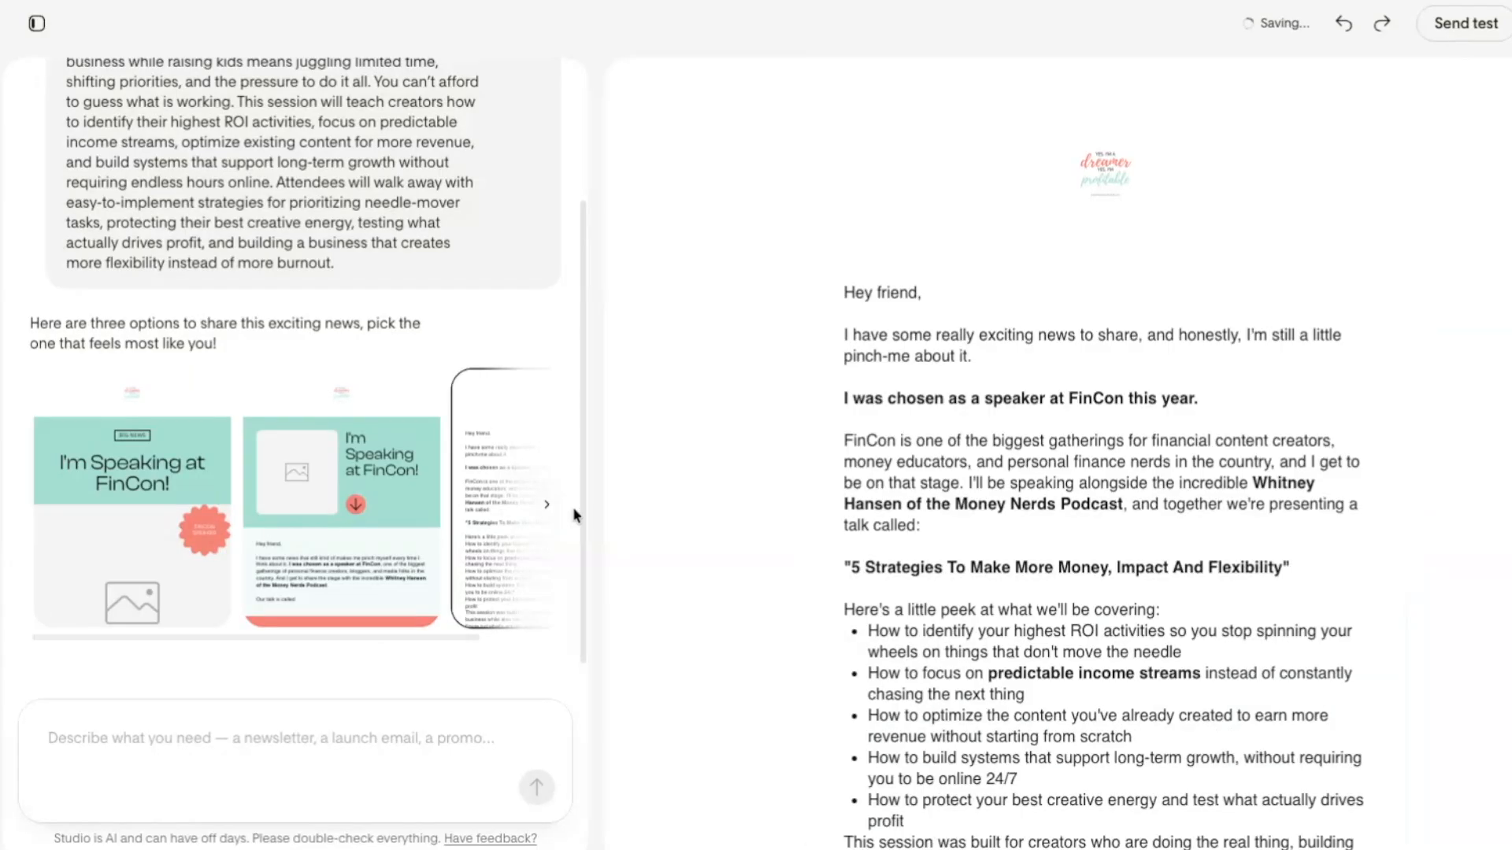
click(548, 510)
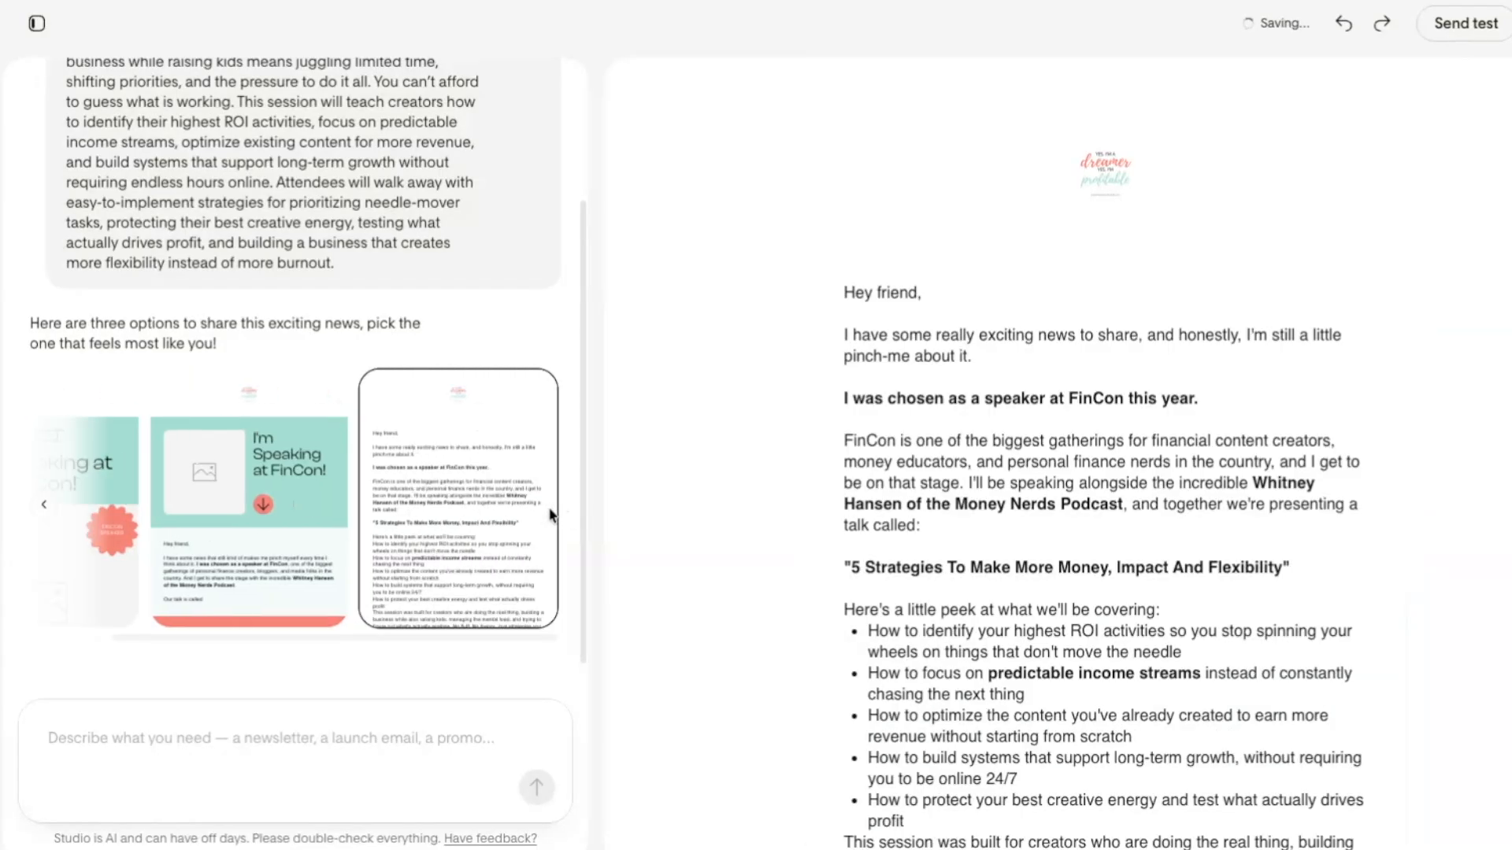
click(45, 508)
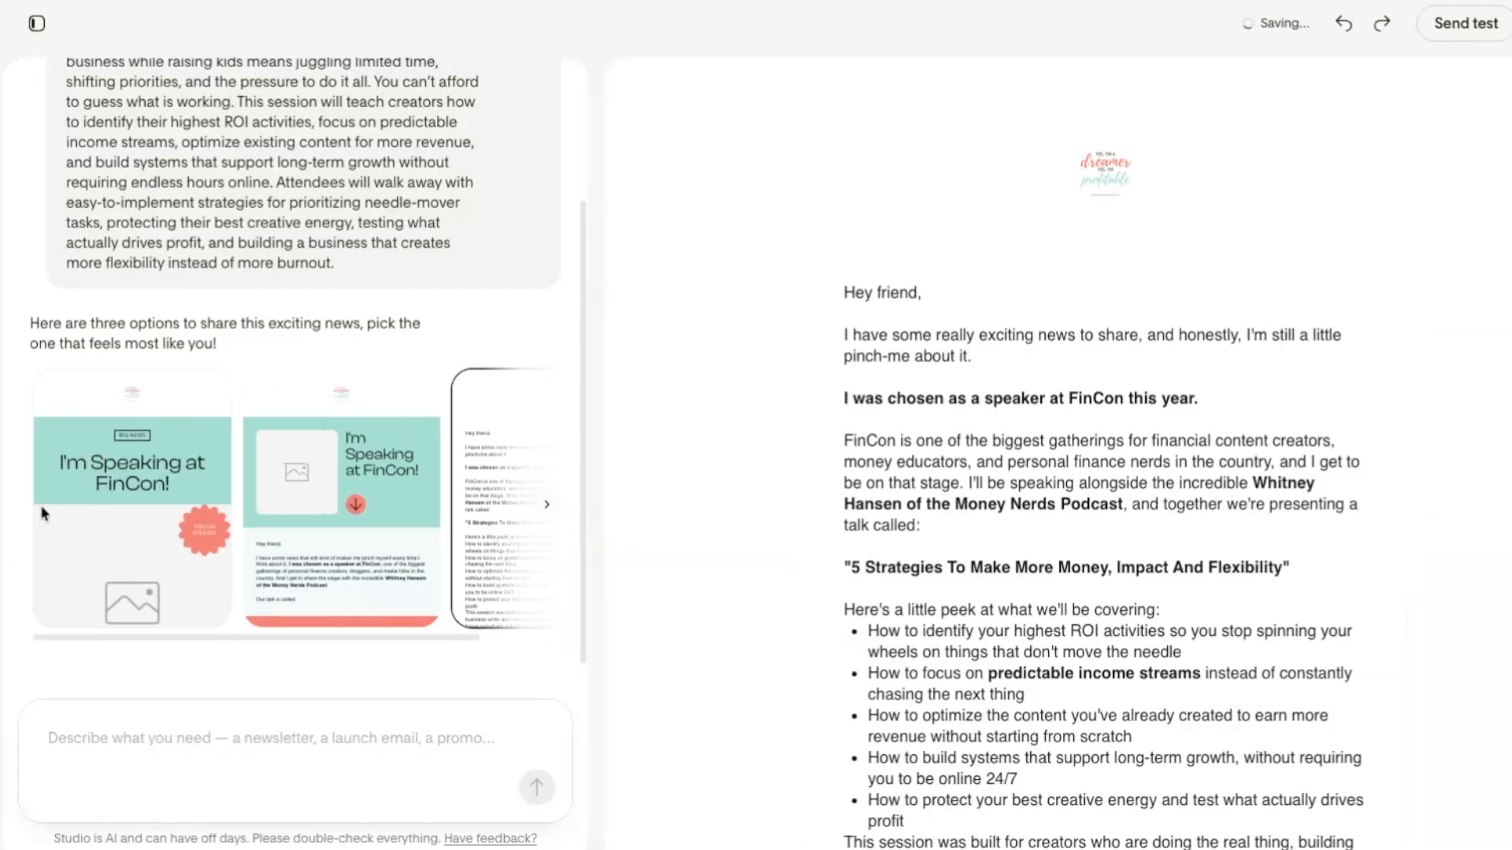
click(113, 505)
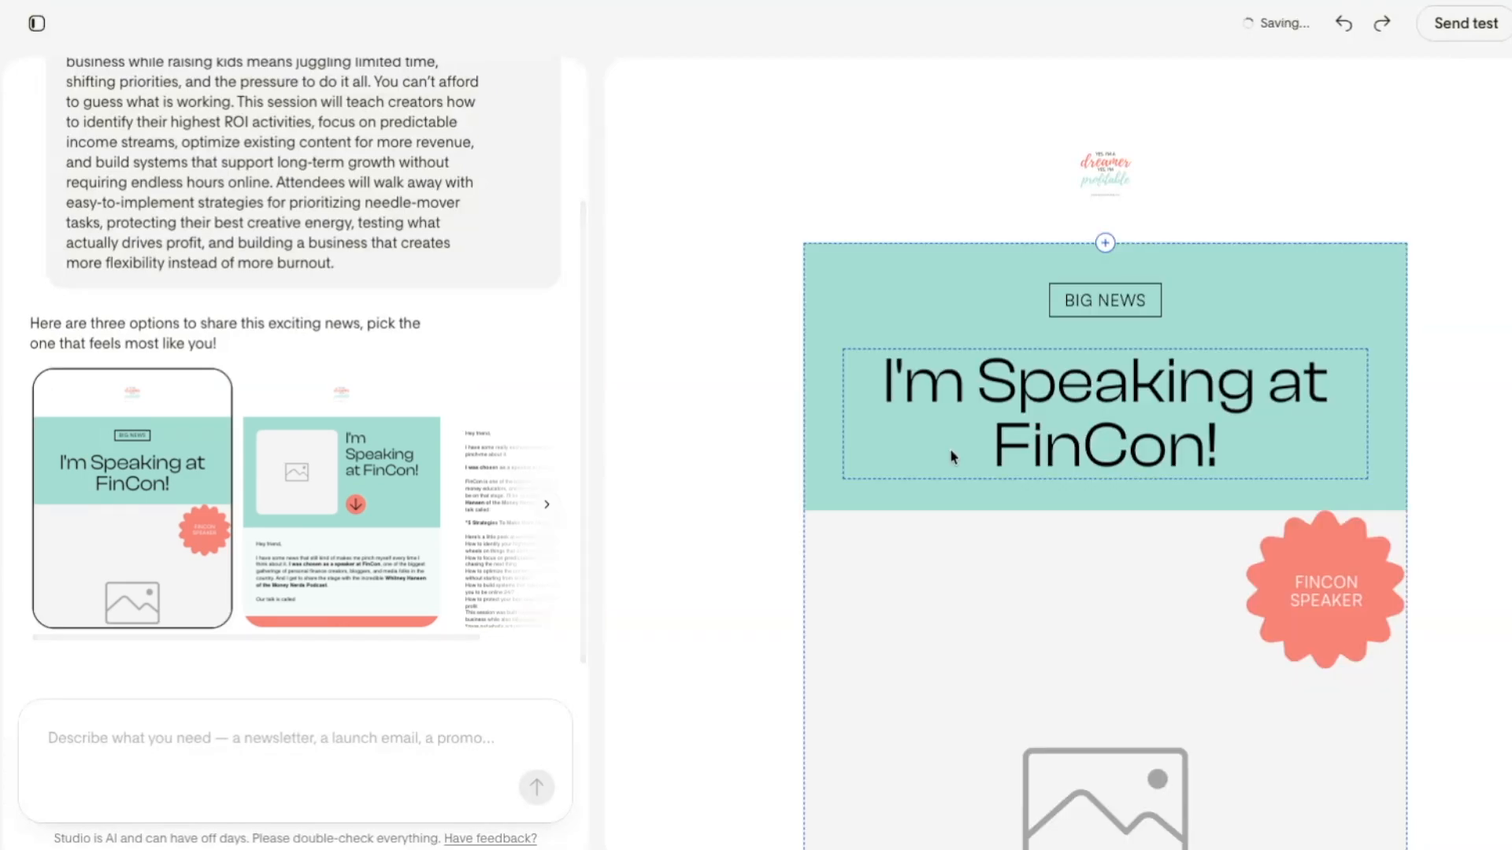
Examine the whole first design, from the "BIG NEWS" header through the five-item placeholder list to the signature and footer
scroll(952, 464, down, 8)
scroll(951, 479, down, 20)
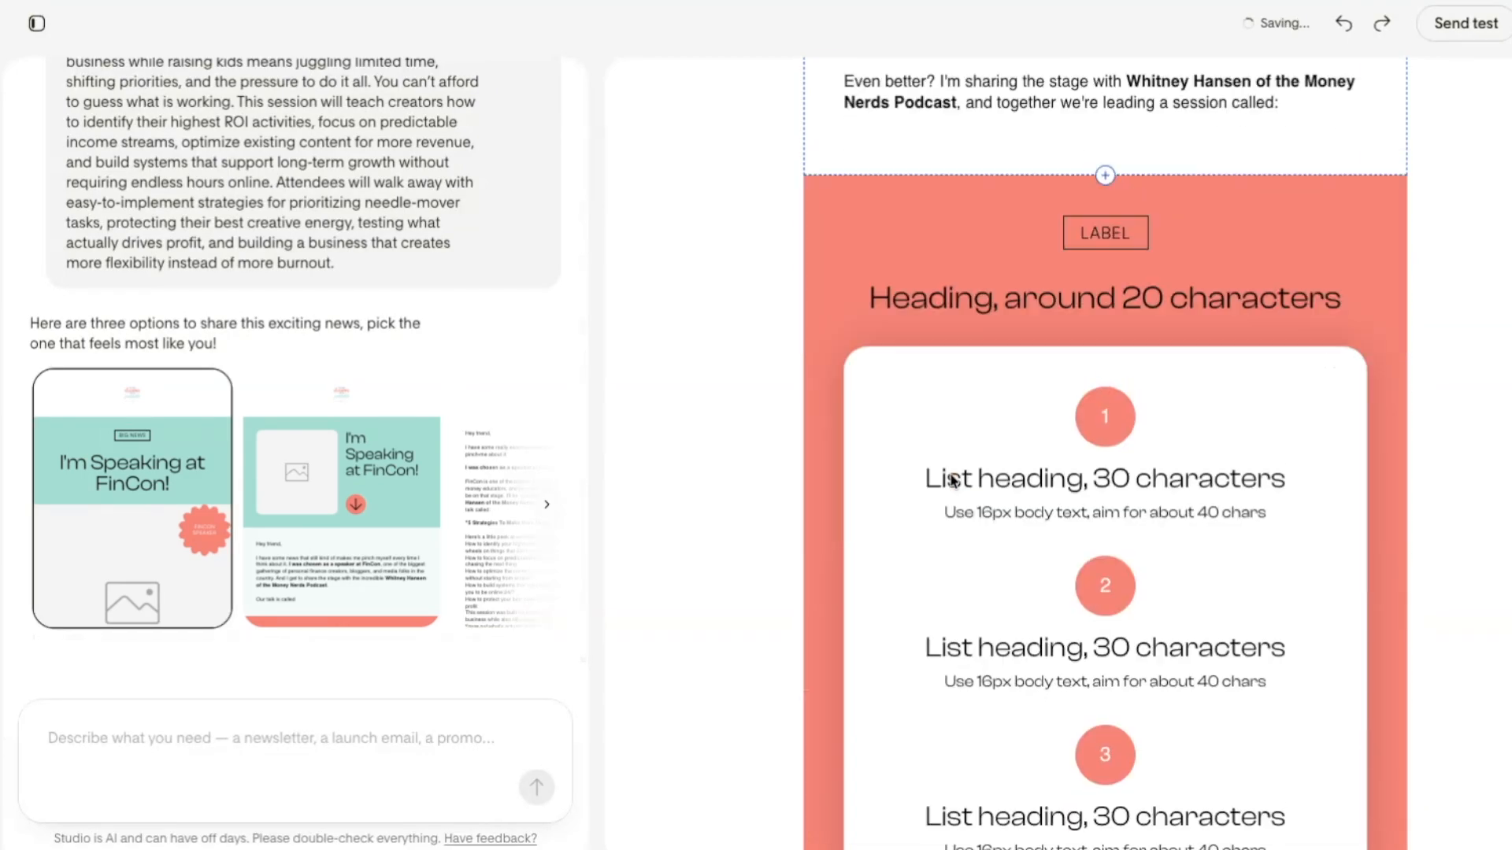
scroll(922, 461, down, 5)
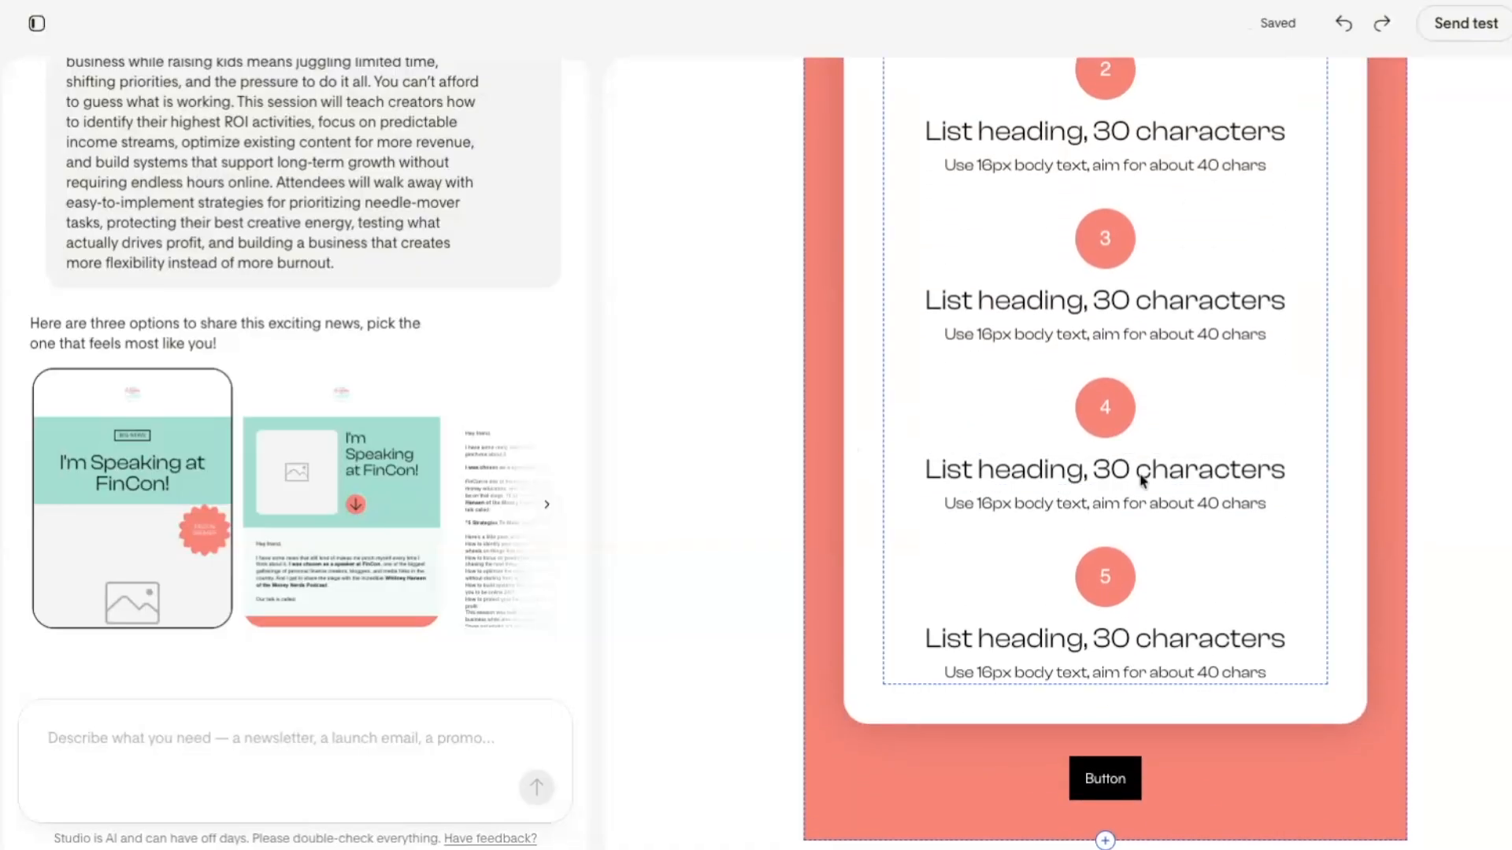
scroll(1029, 665, down, 8)
scroll(911, 496, up, 10)
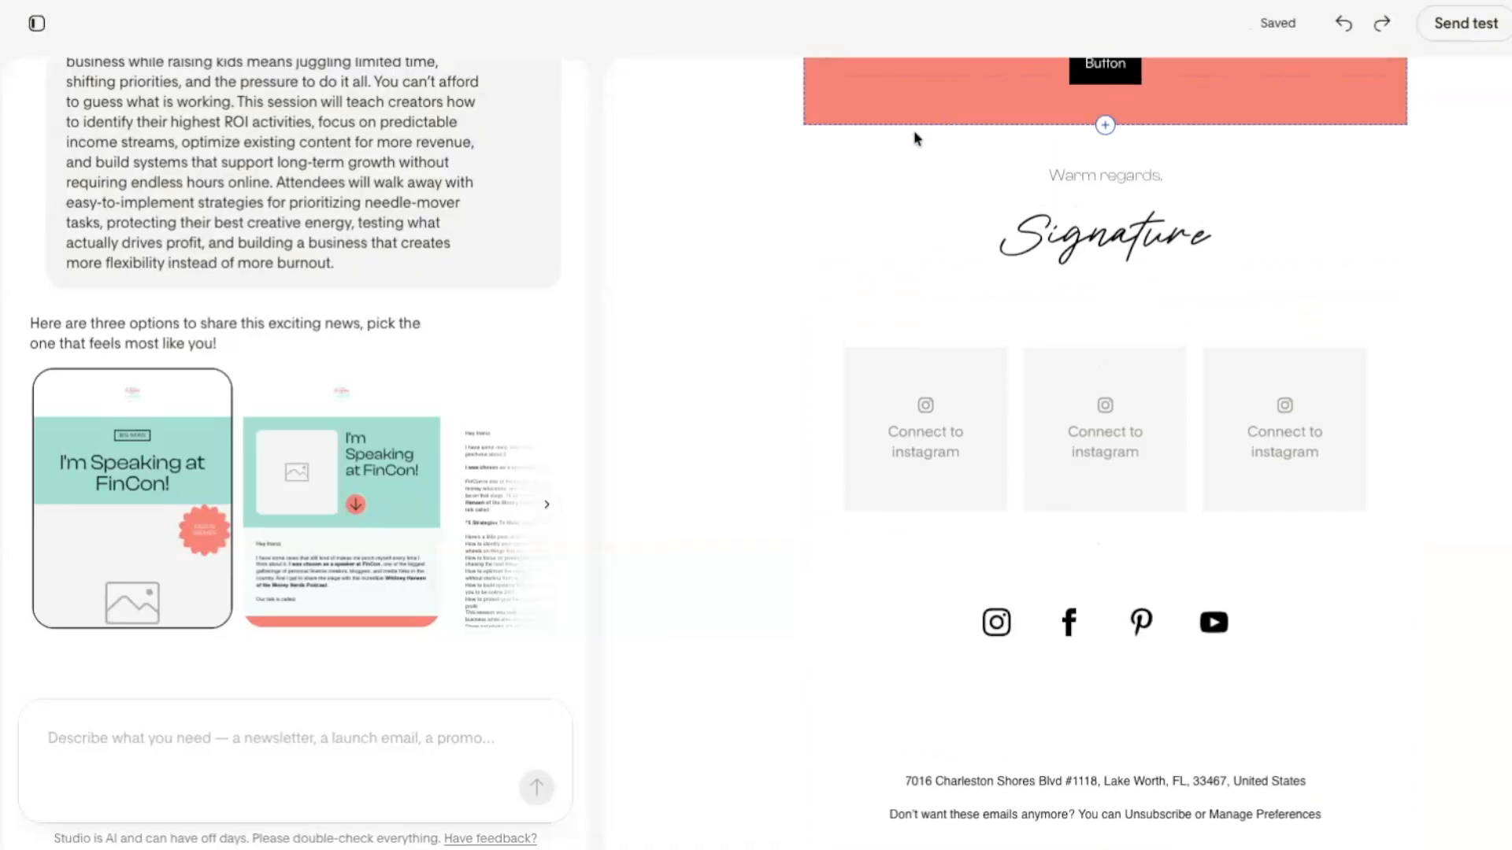
scroll(1058, 201, up, 15)
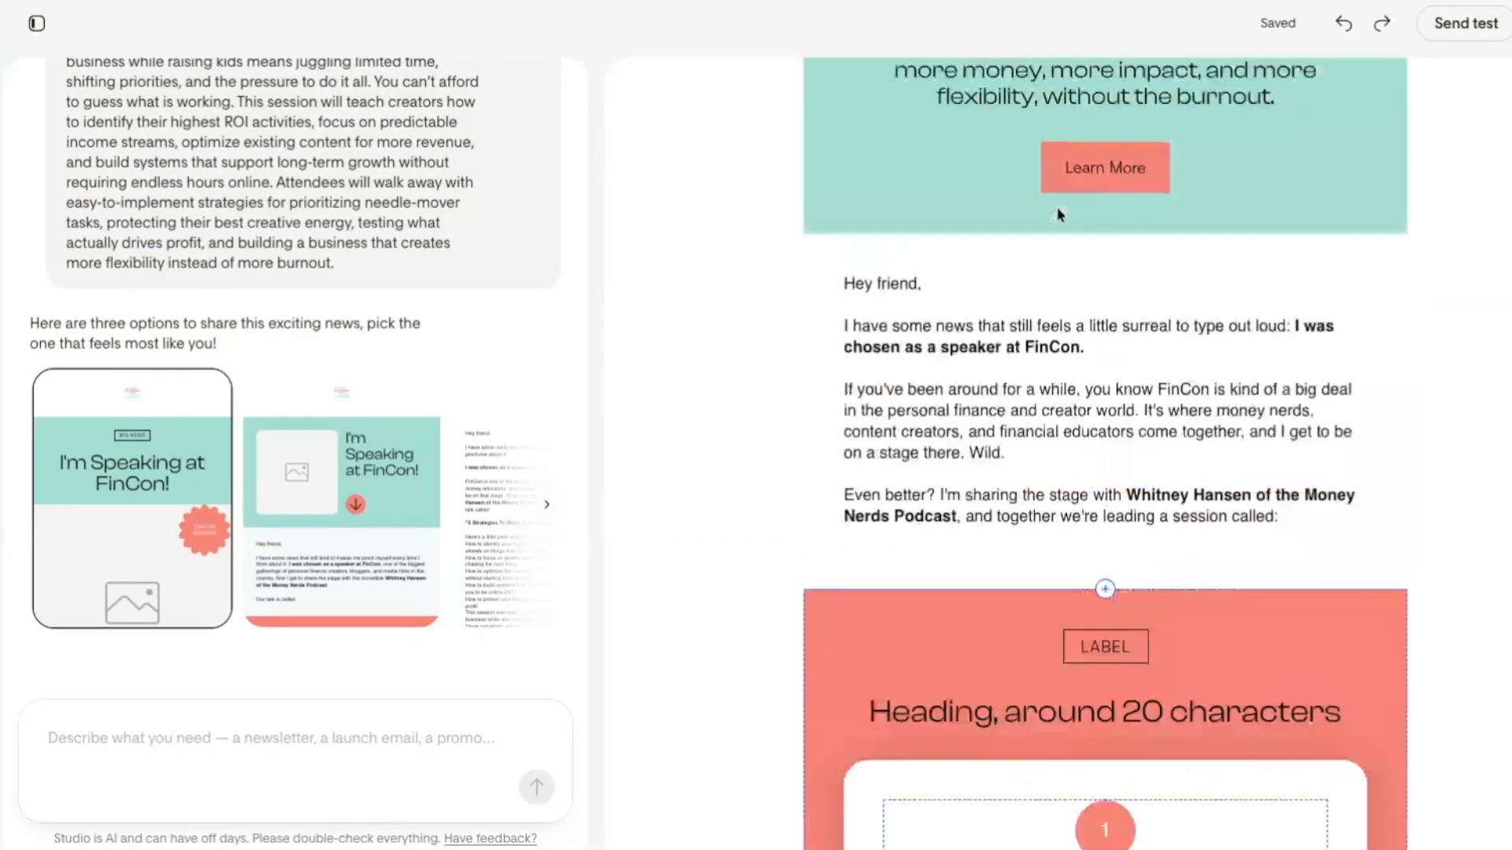
scroll(969, 378, up, 6)
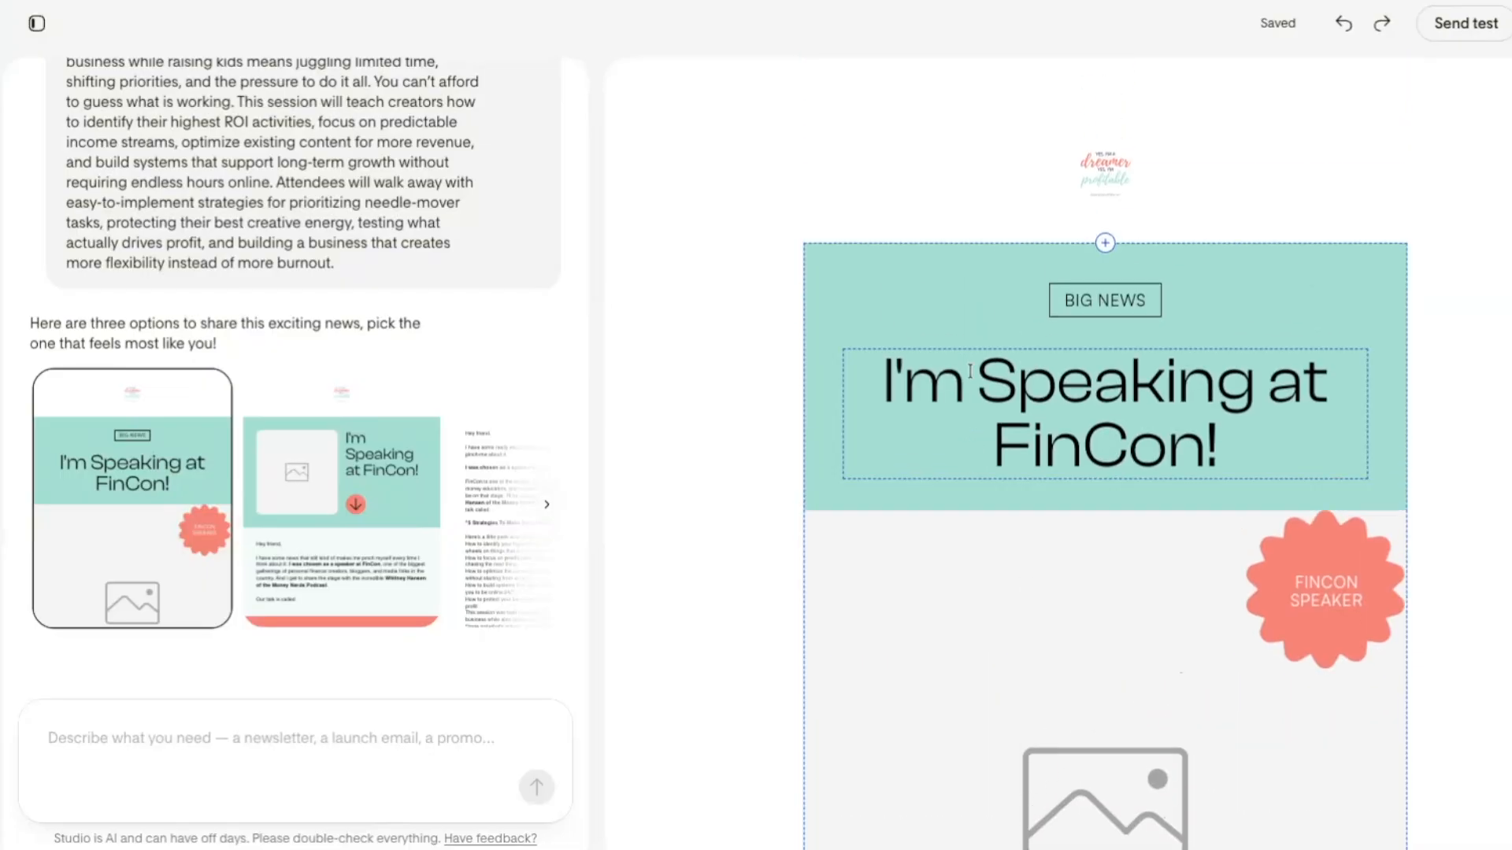
Open the second design and examine its side-by-side header, letter text and "Meet Me at FinCon This Year" section
click(346, 525)
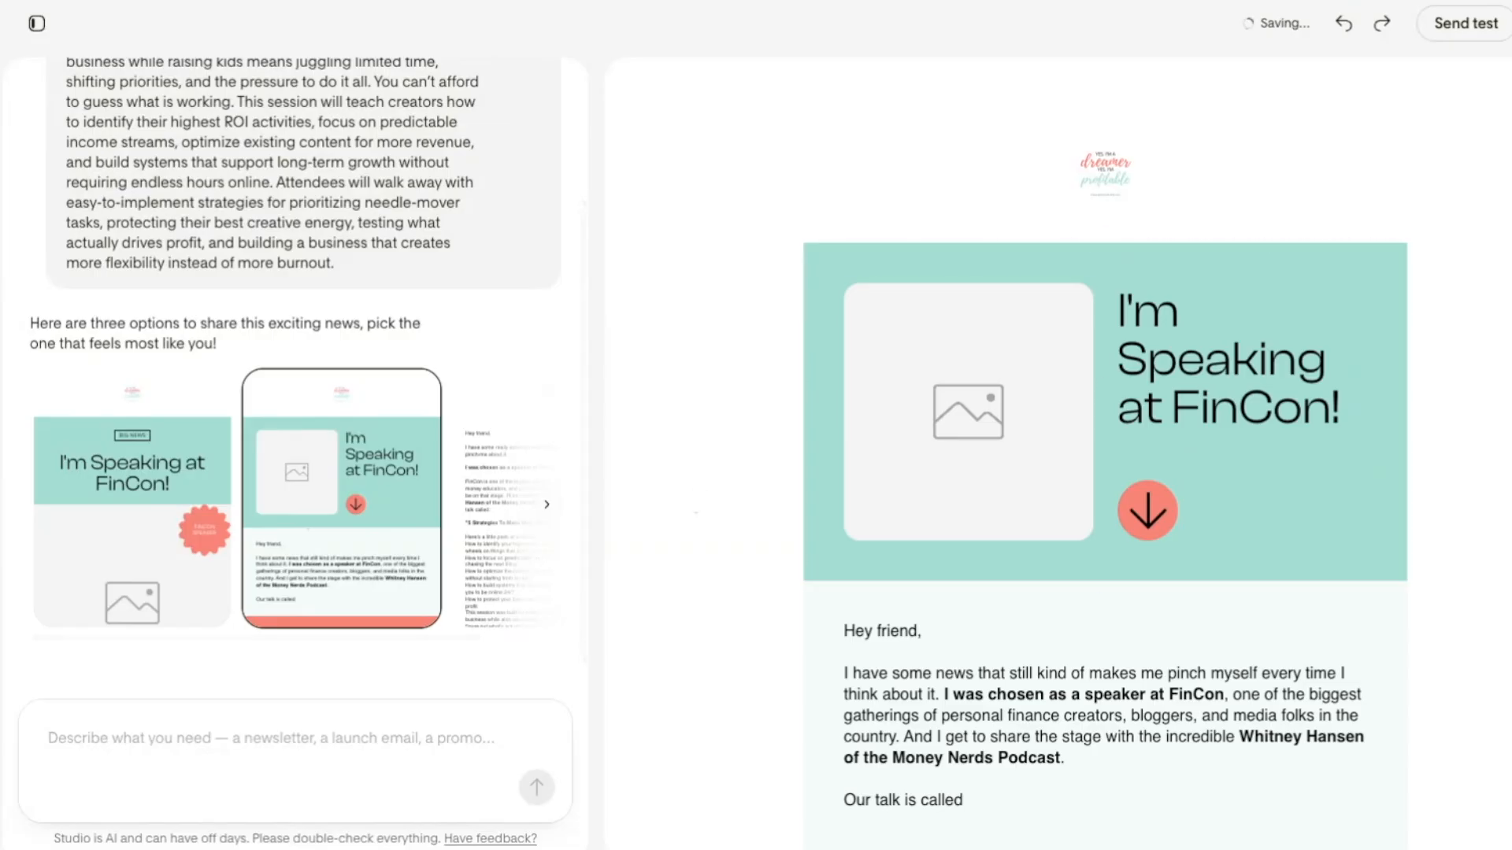
scroll(1018, 520, down, 7)
scroll(1020, 536, down, 9)
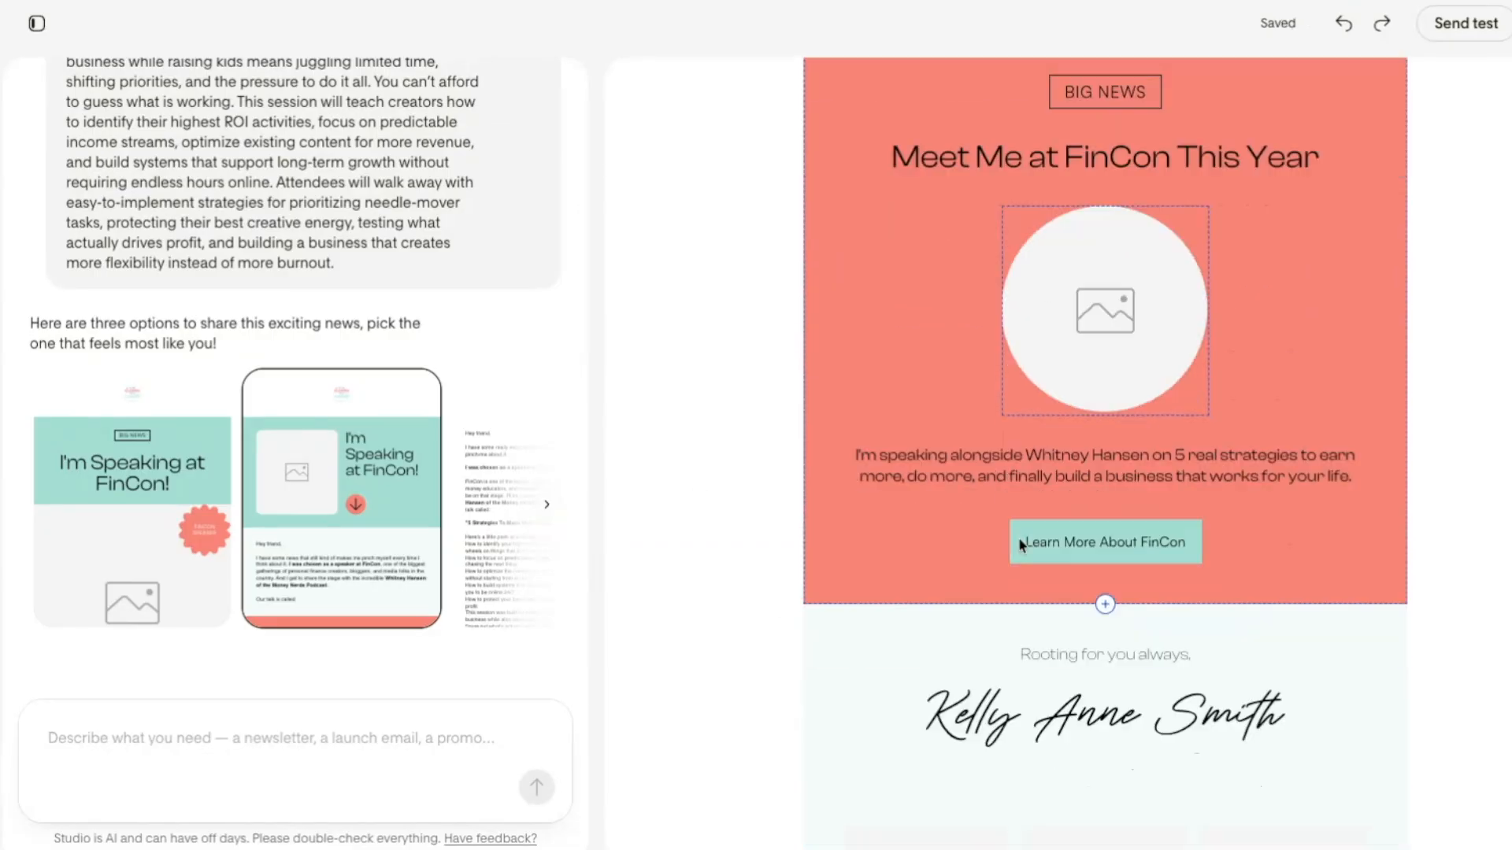
scroll(1016, 549, up, 9)
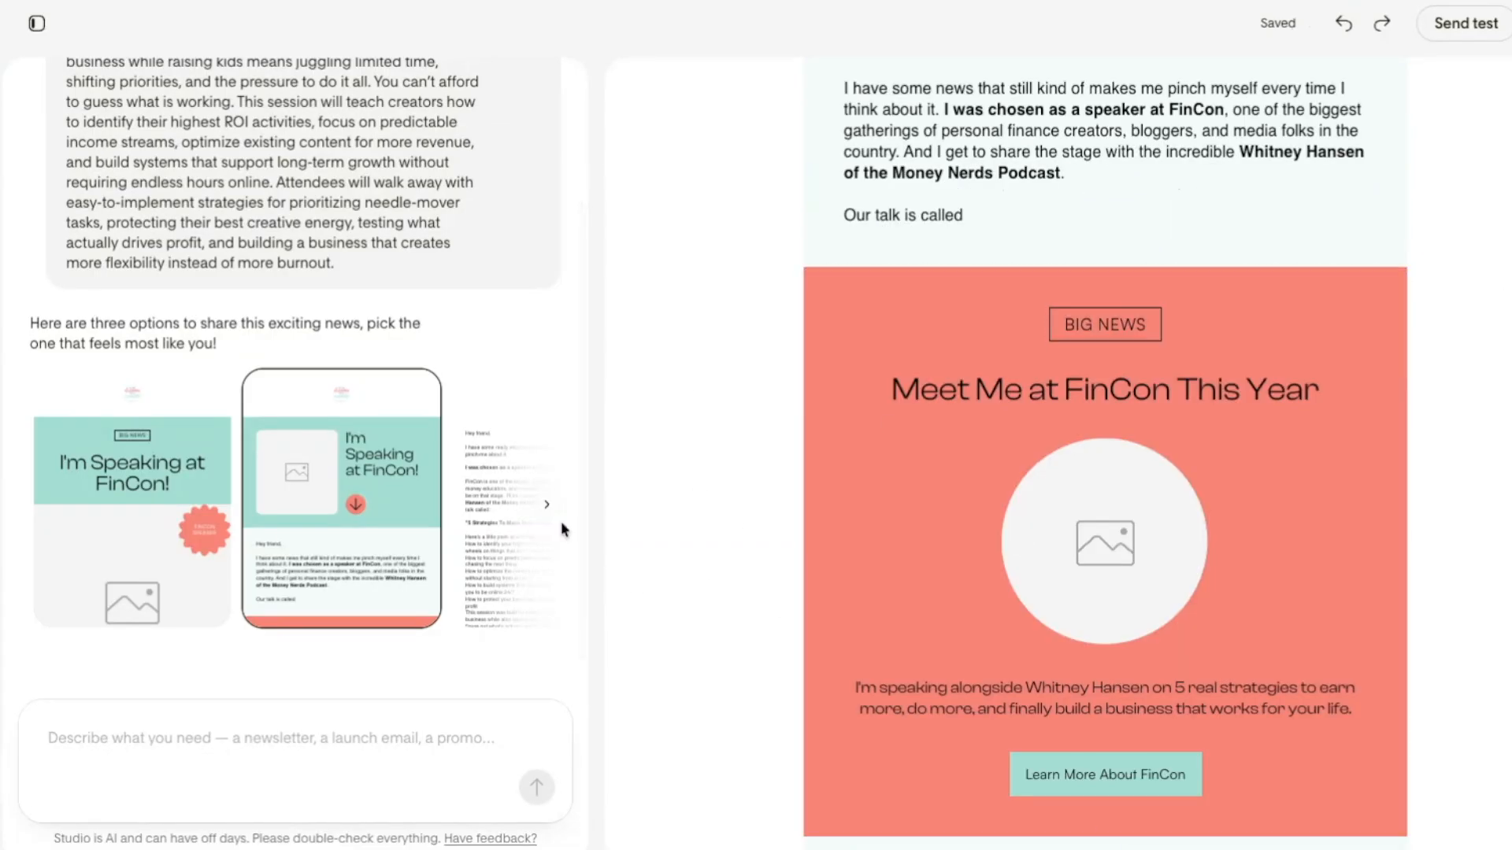
Open the plain-text third design and read through its message about the FinCon talk
click(503, 476)
scroll(1046, 425, down, 9)
scroll(1047, 426, up, 12)
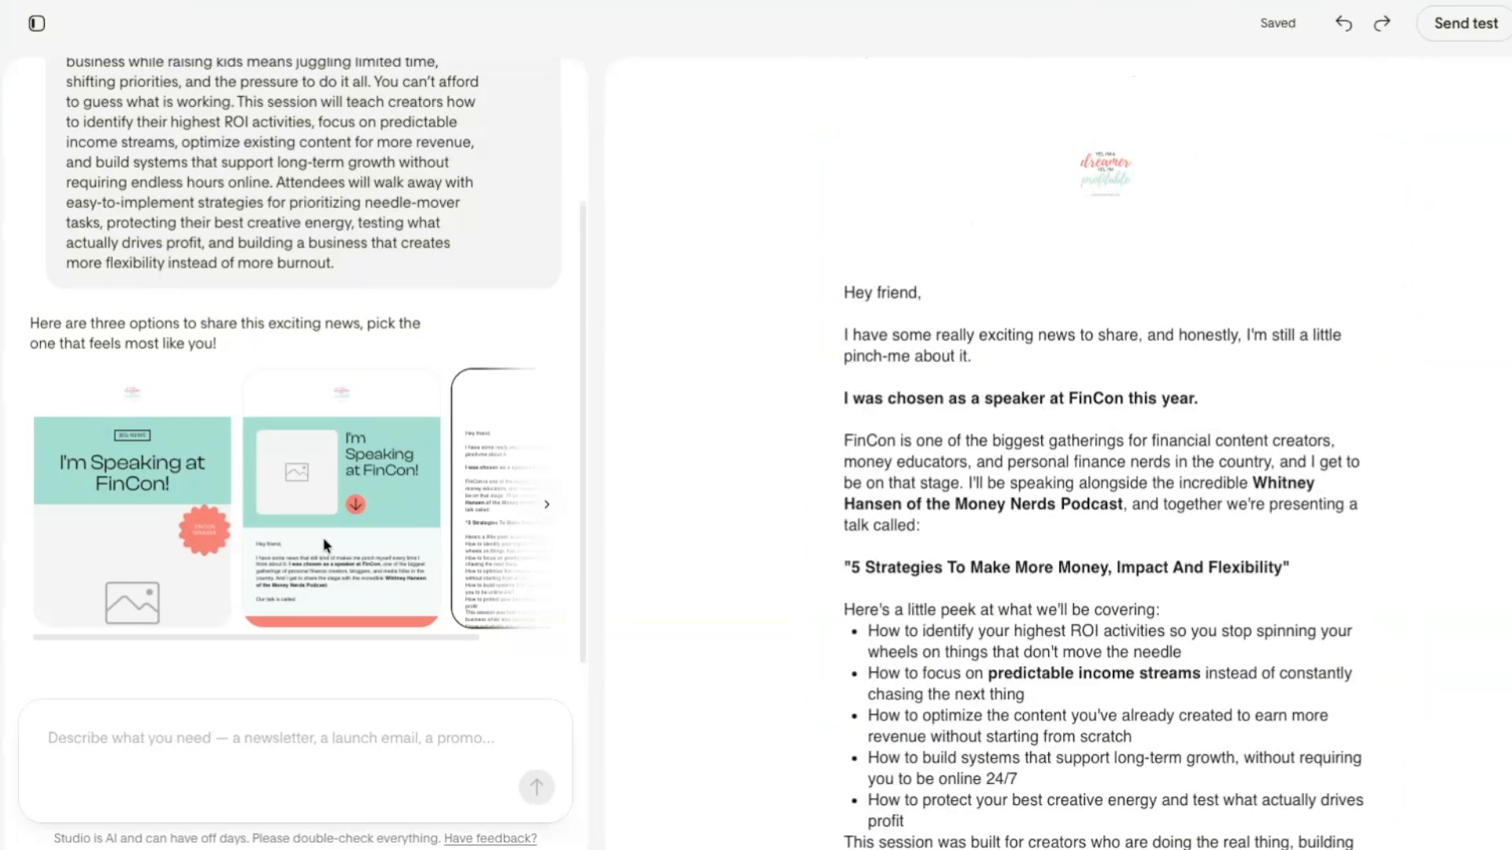
Choose the first "I'm Speaking at FinCon!" design after comparing it with the second, and review its introduction text
click(364, 523)
scroll(903, 543, down, 9)
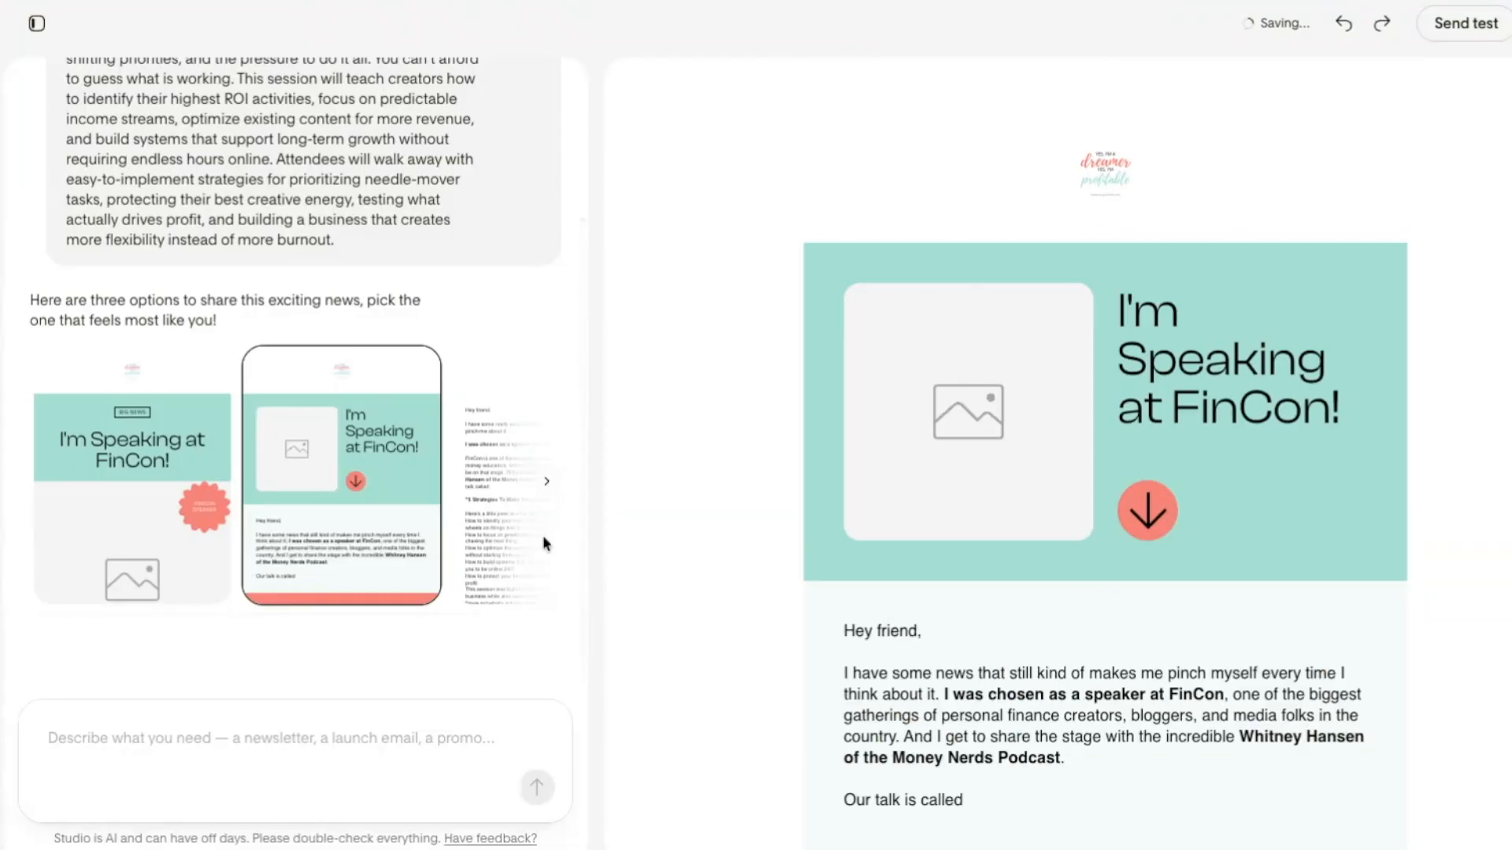
click(196, 522)
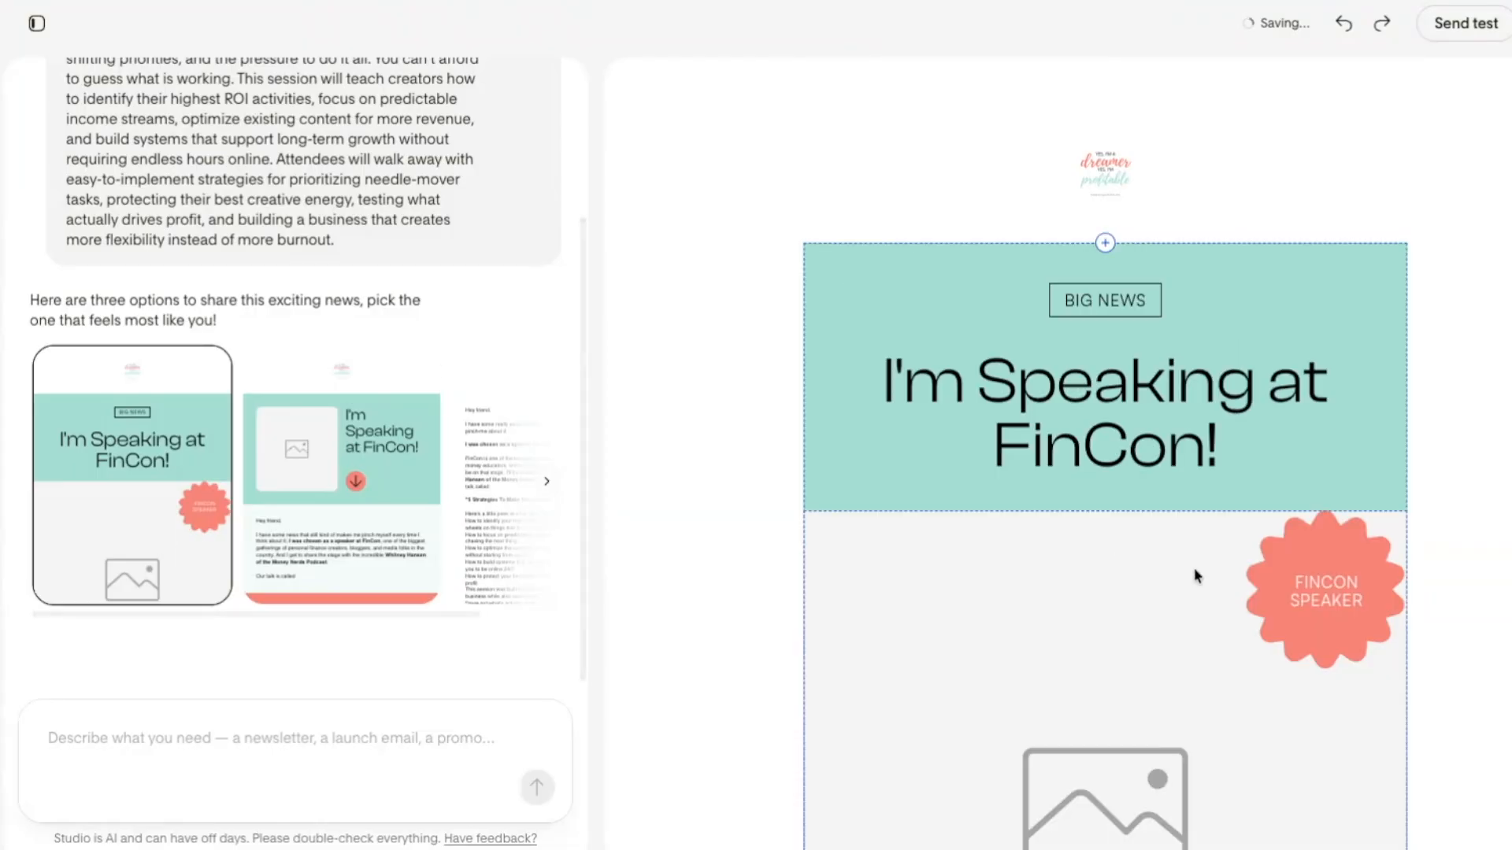
scroll(1193, 577, down, 10)
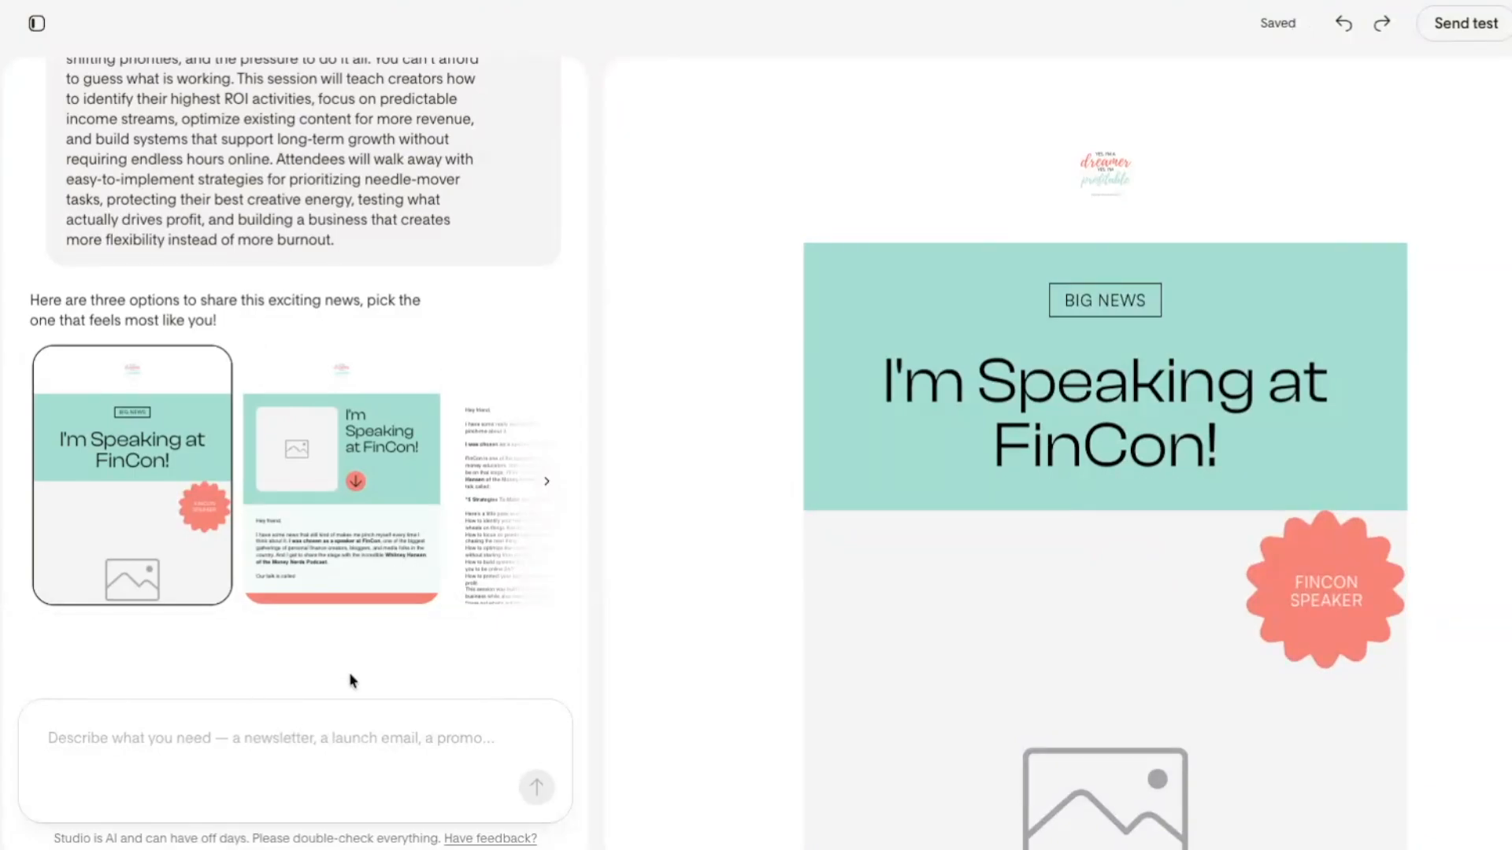
scroll(914, 705, down, 10)
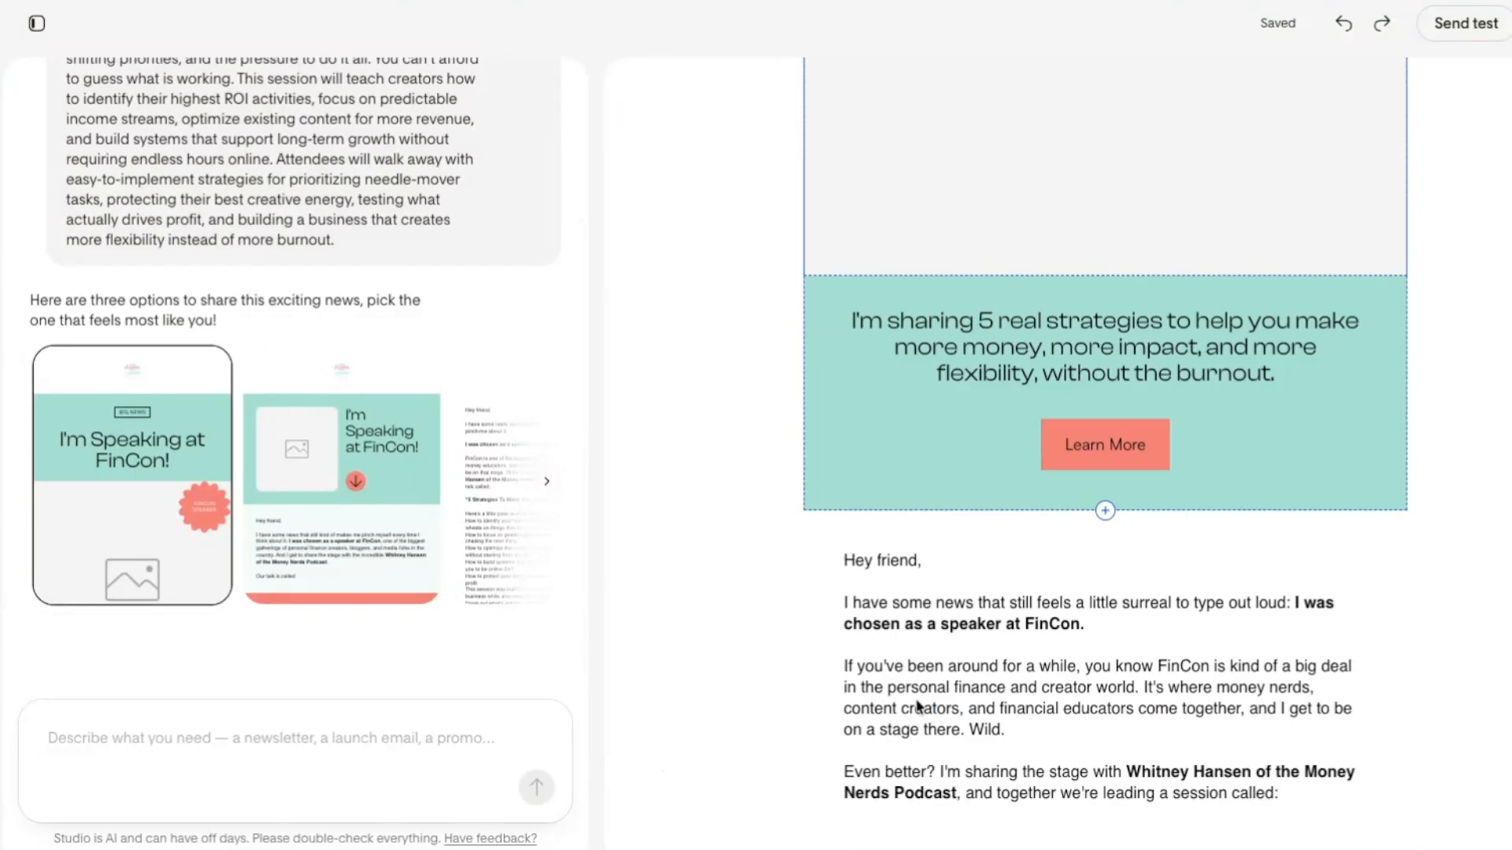
scroll(806, 696, down, 1)
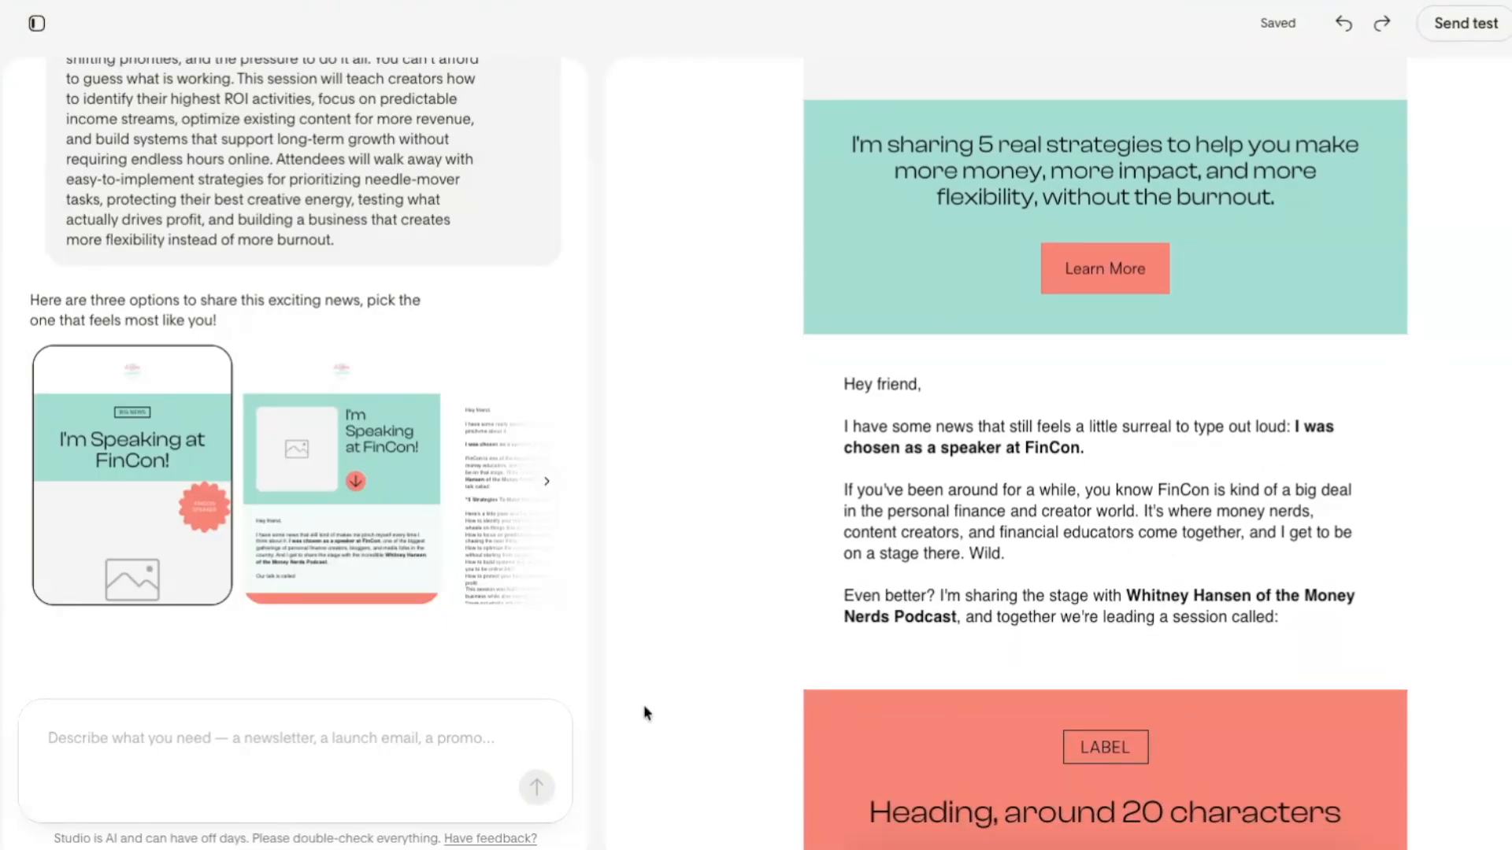
Ask the AI to expand on the talk and why to attend, and to include promo code KELLY50 for $50 off tickets
click(304, 728)
text(Expand on my)
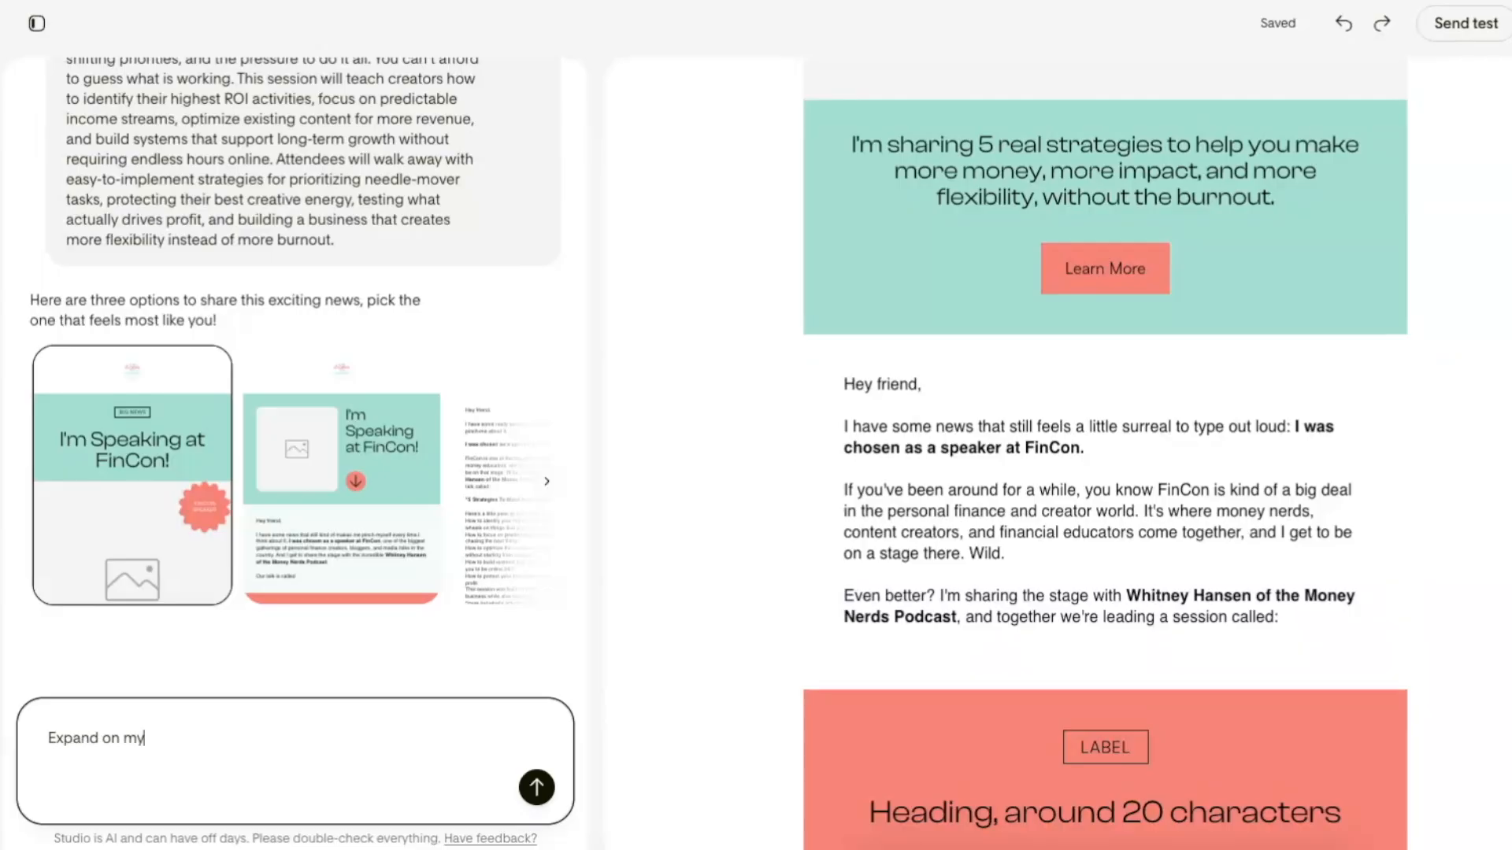
text( talk more and why it may be a good fit for them to come to)
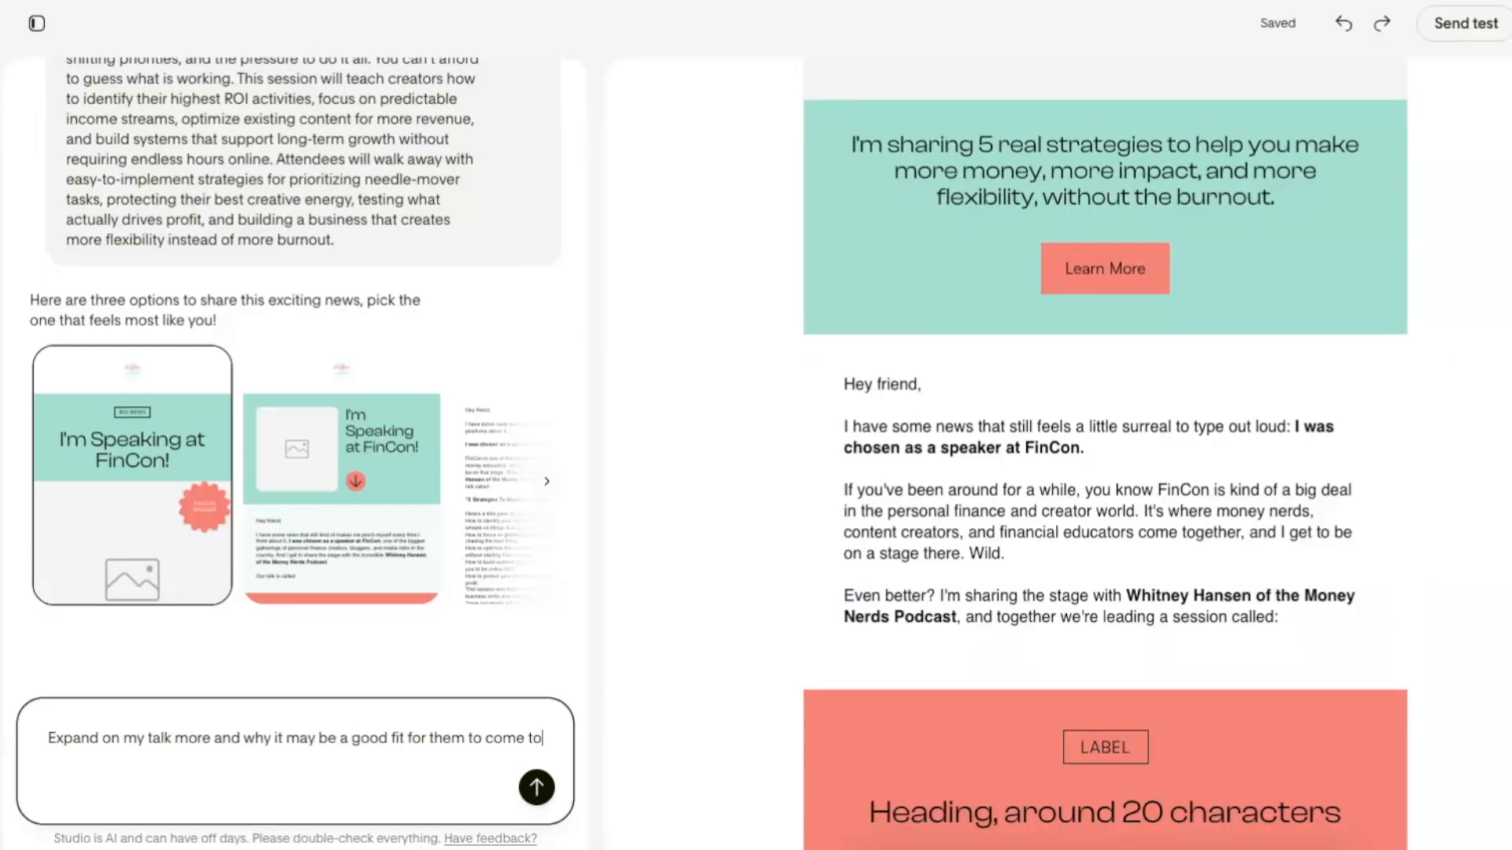
text( the event. I also have a promo code of KELLY50 where teh)
text( can get $50 off their ticket)
key(Return)
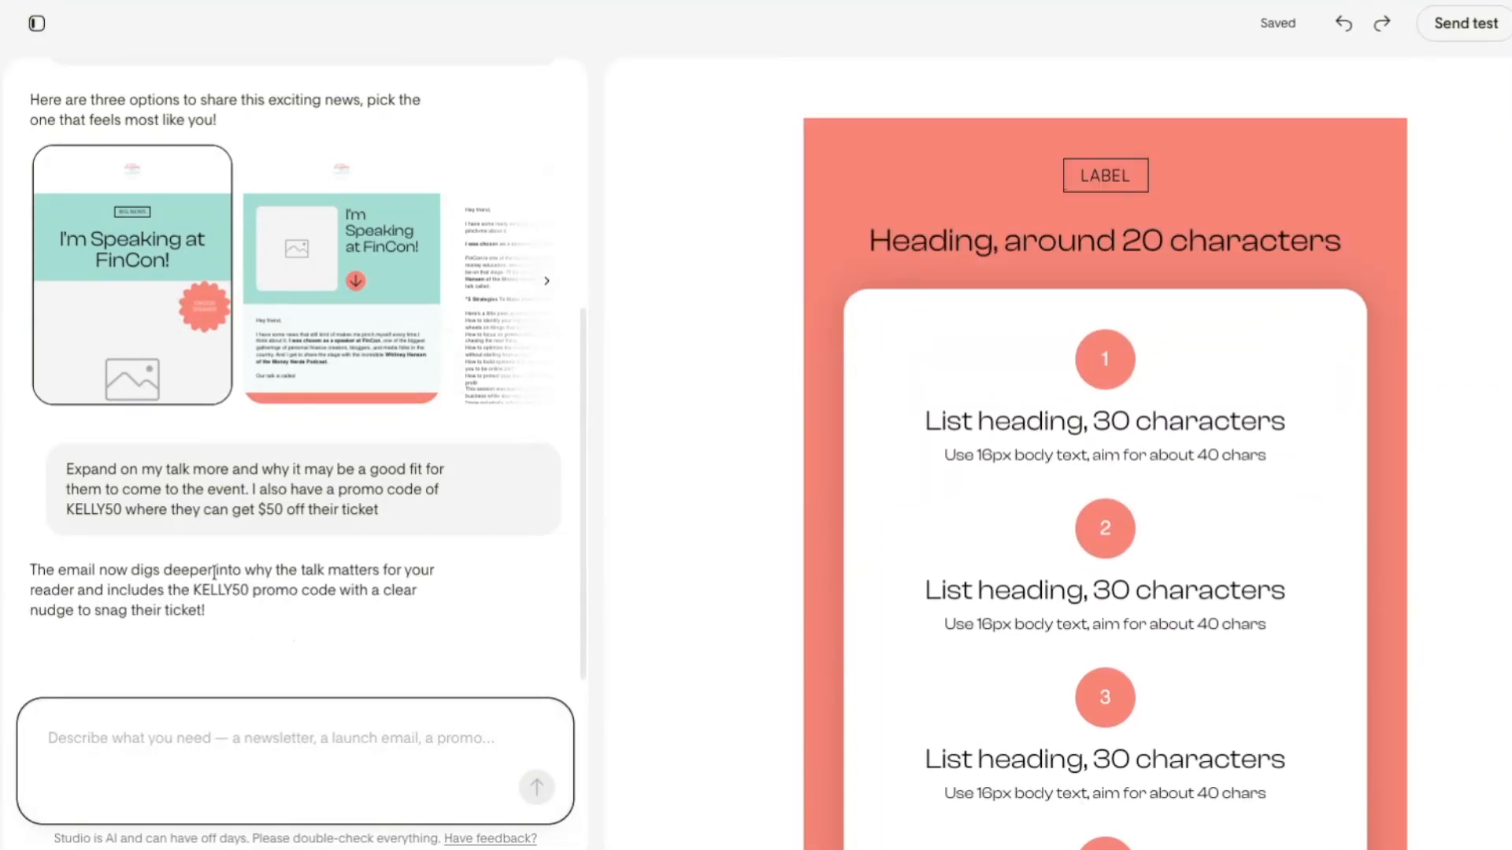
Review the rewritten promo text and fill the header's image placeholder with the FinCon speaker lineup graphic
scroll(802, 538, up, 5)
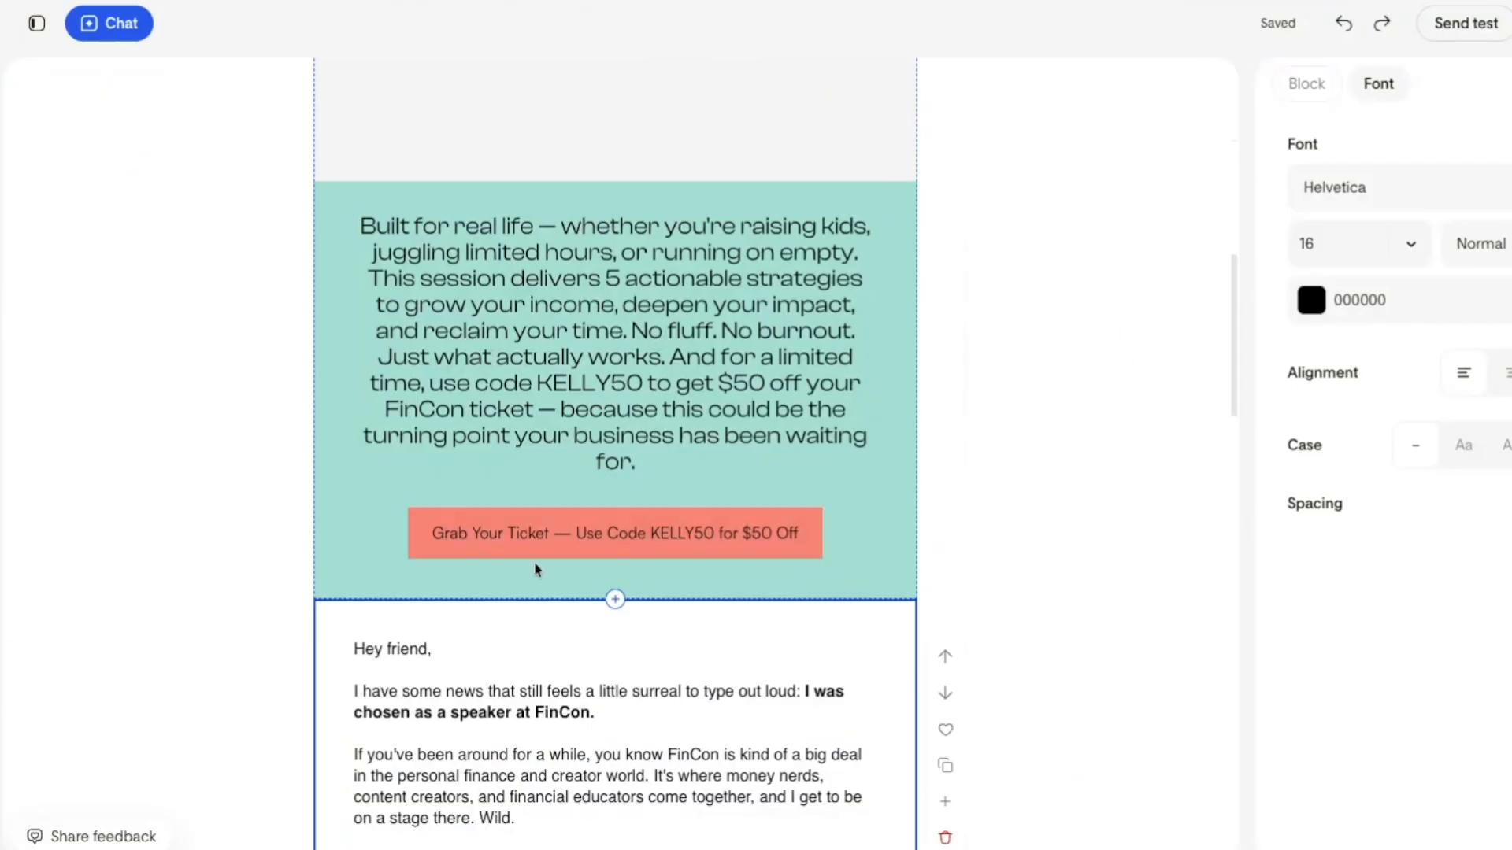
click(743, 409)
scroll(748, 433, up, 10)
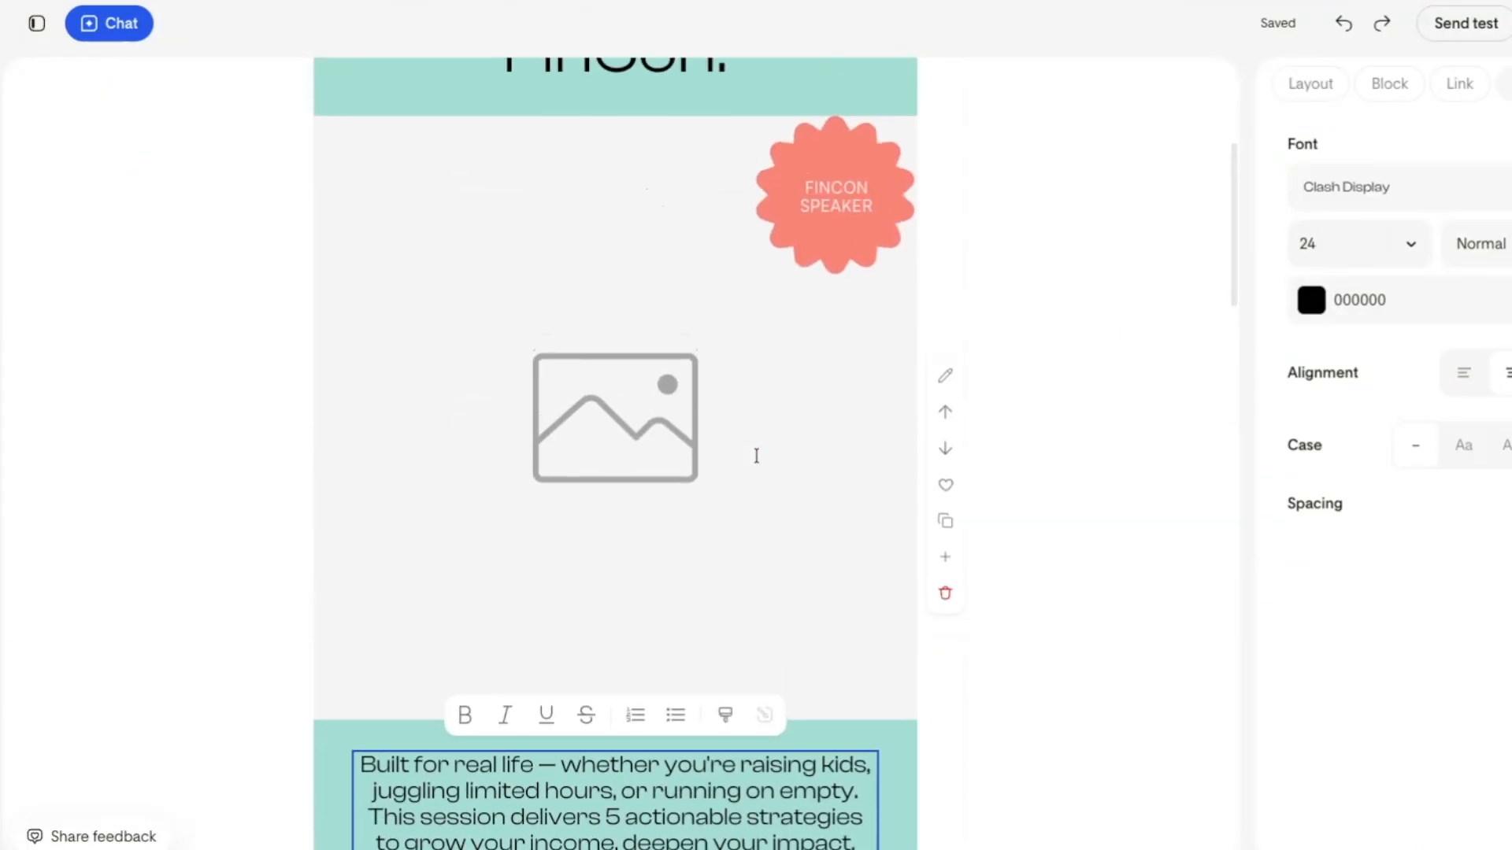
click(623, 367)
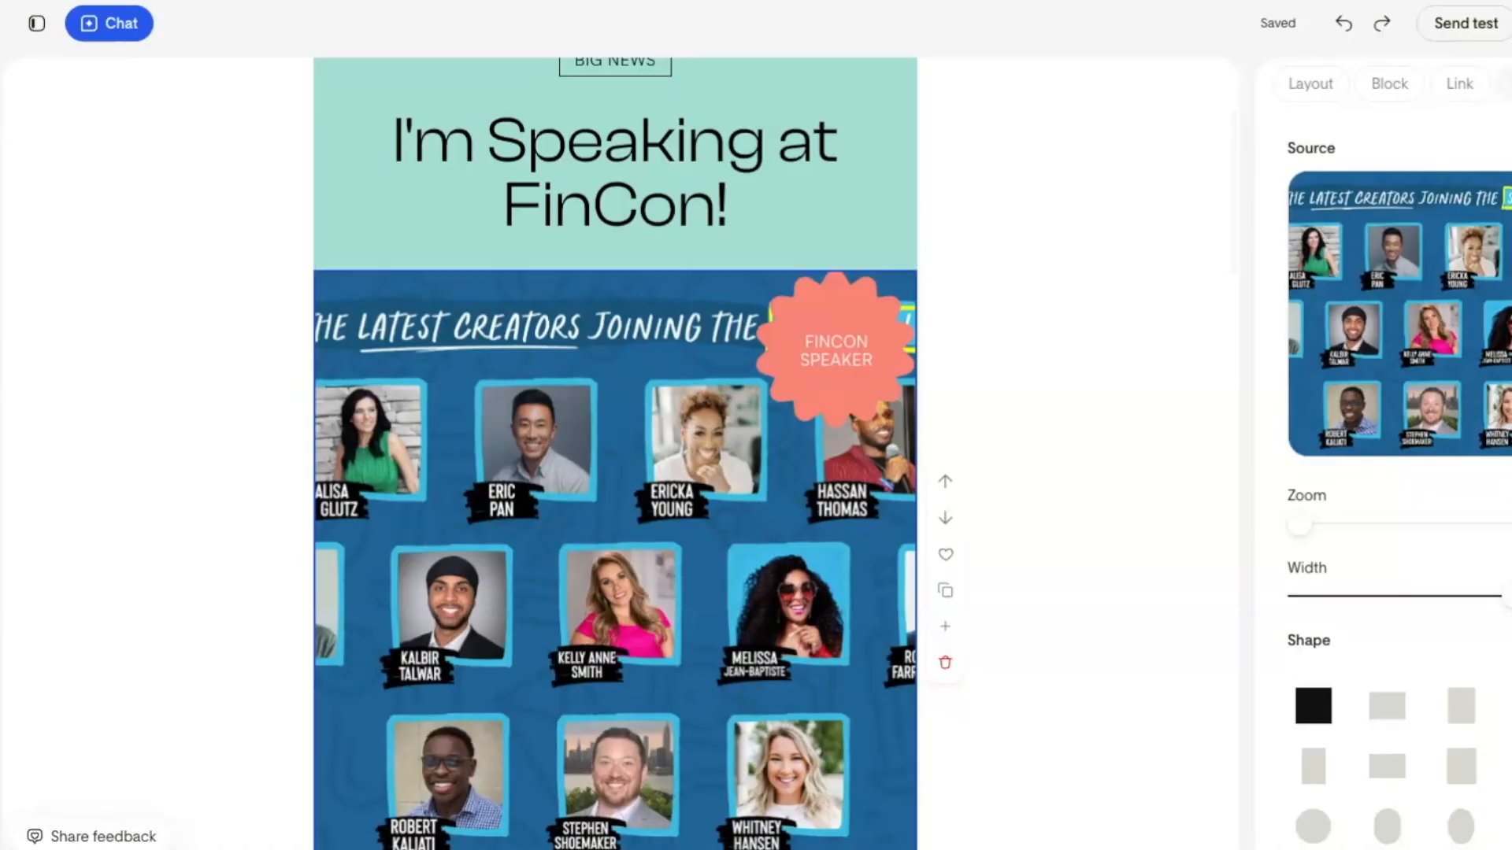
Narrow the speaker lineup image to about 70% of the block's width and give it a landscape rectangle shape that fits the full lineup
drag(1500, 596, 1474, 606)
click(1354, 529)
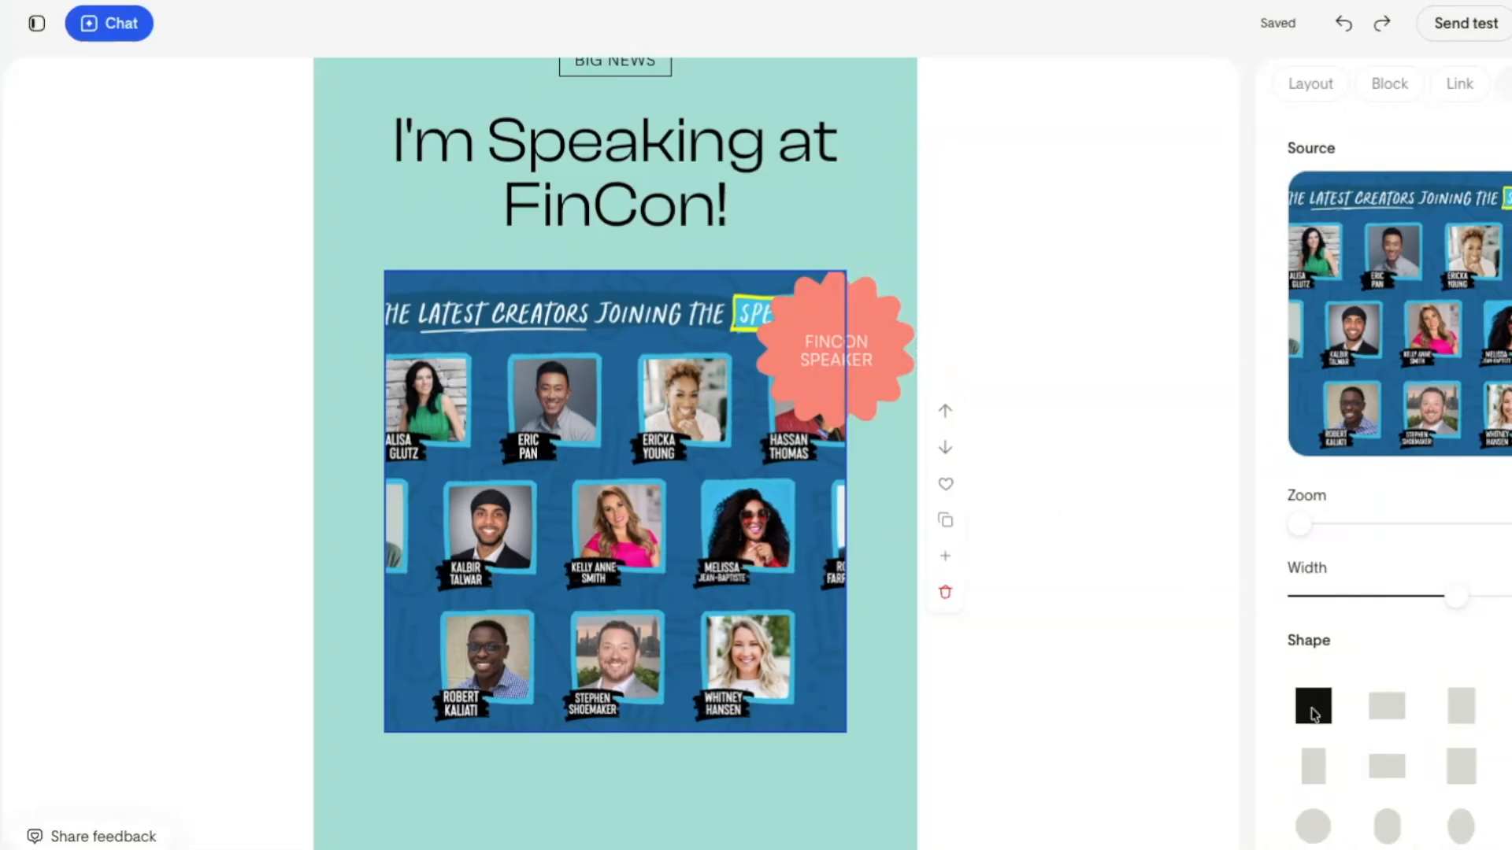
scroll(1323, 700, down, 4)
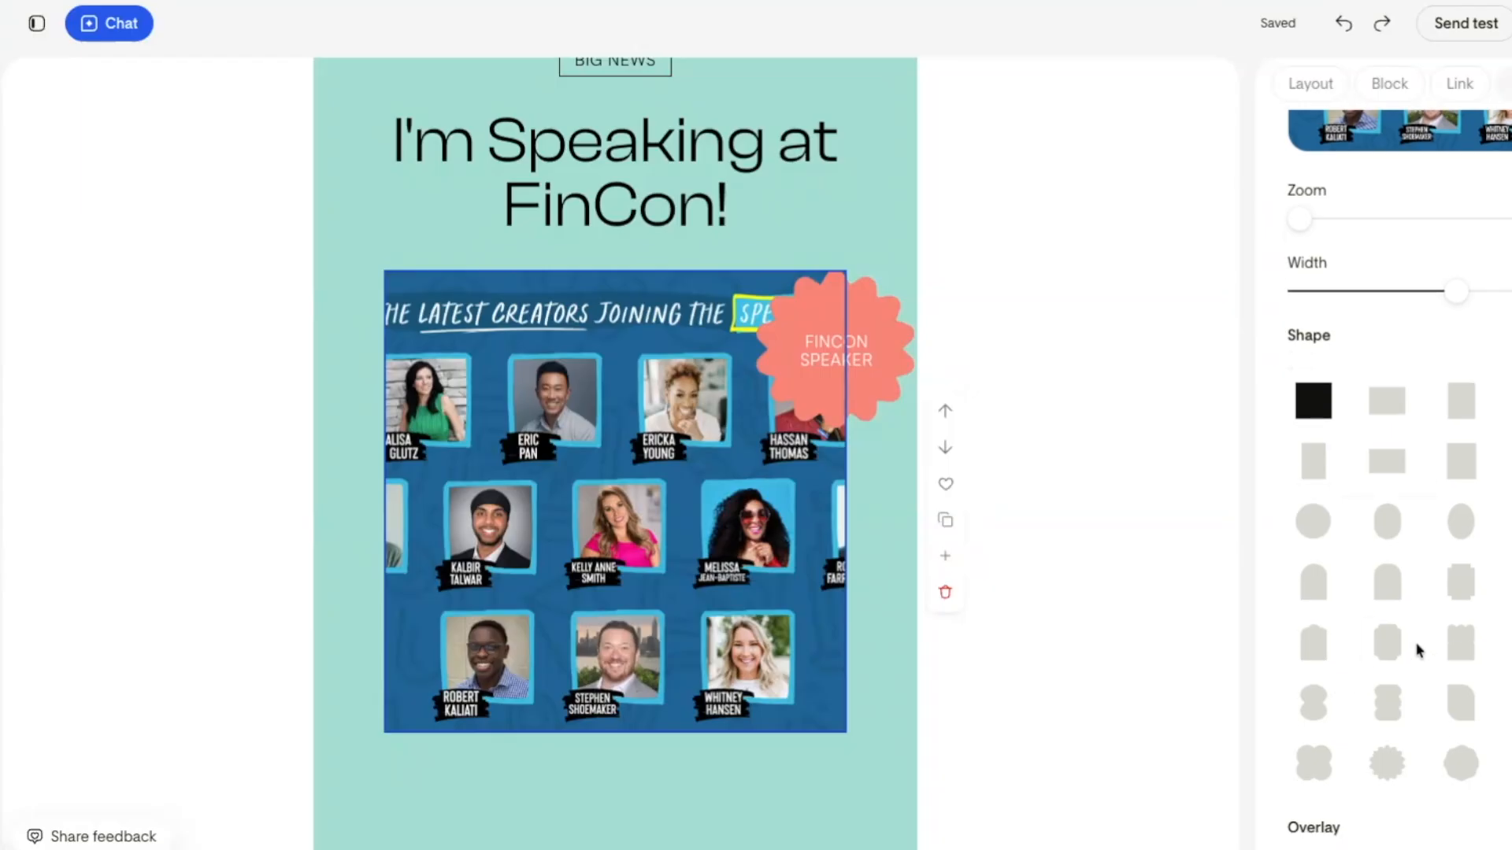
click(1510, 462)
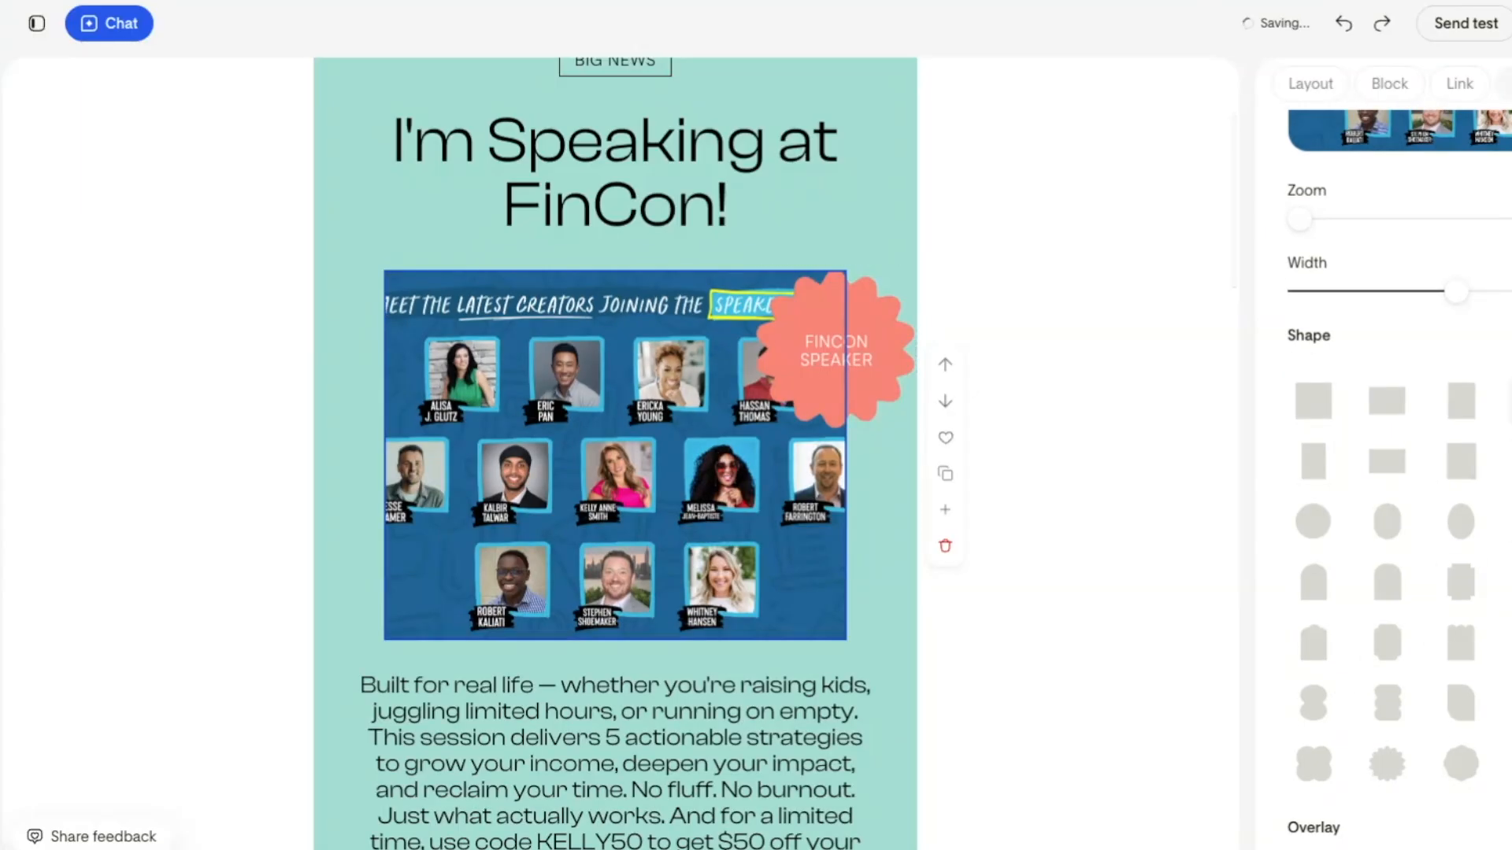
click(1511, 401)
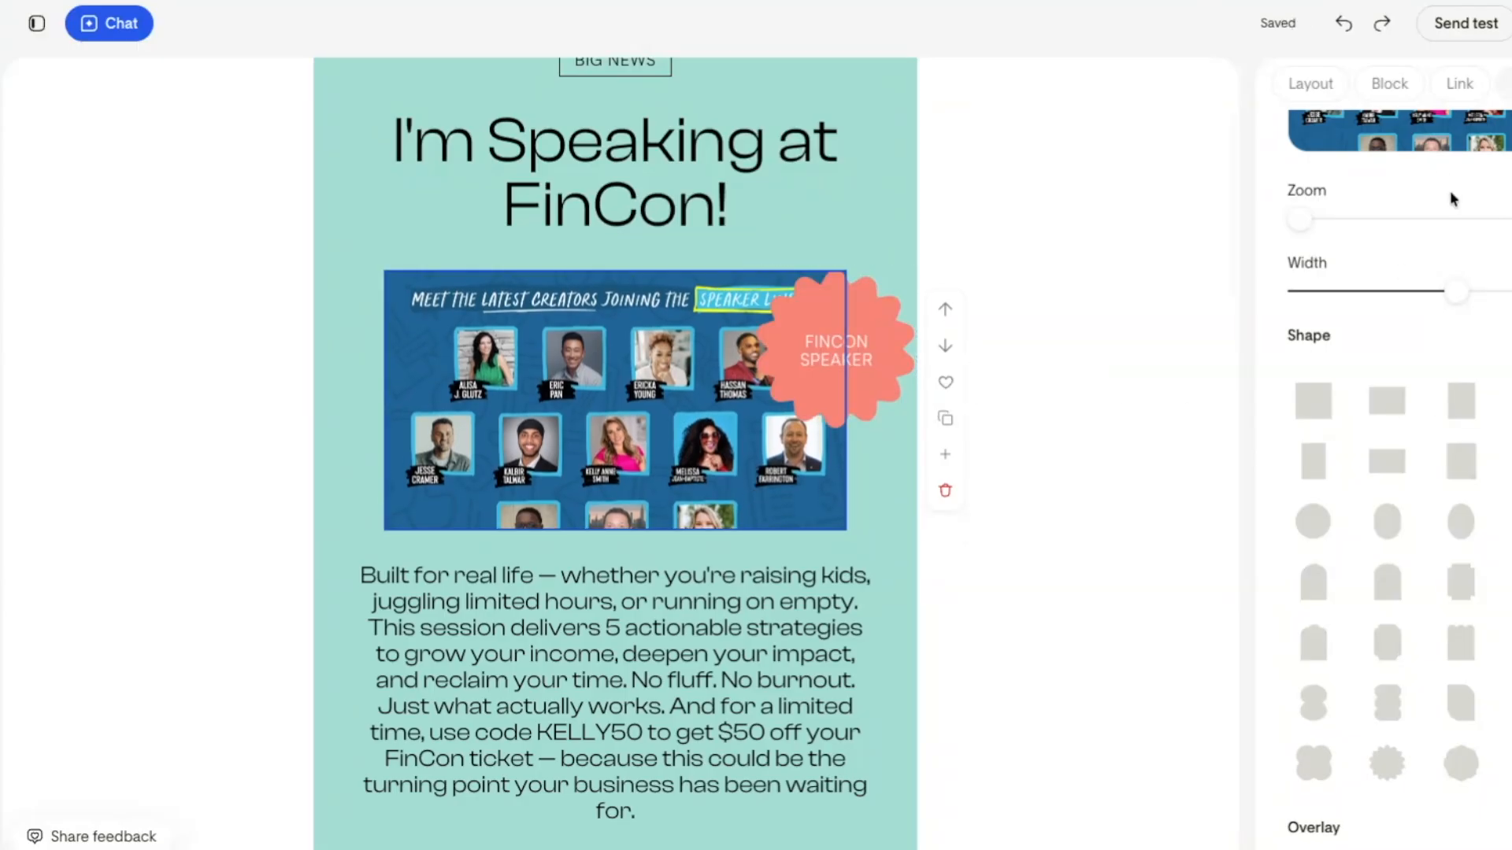
scroll(1451, 198, up, 3)
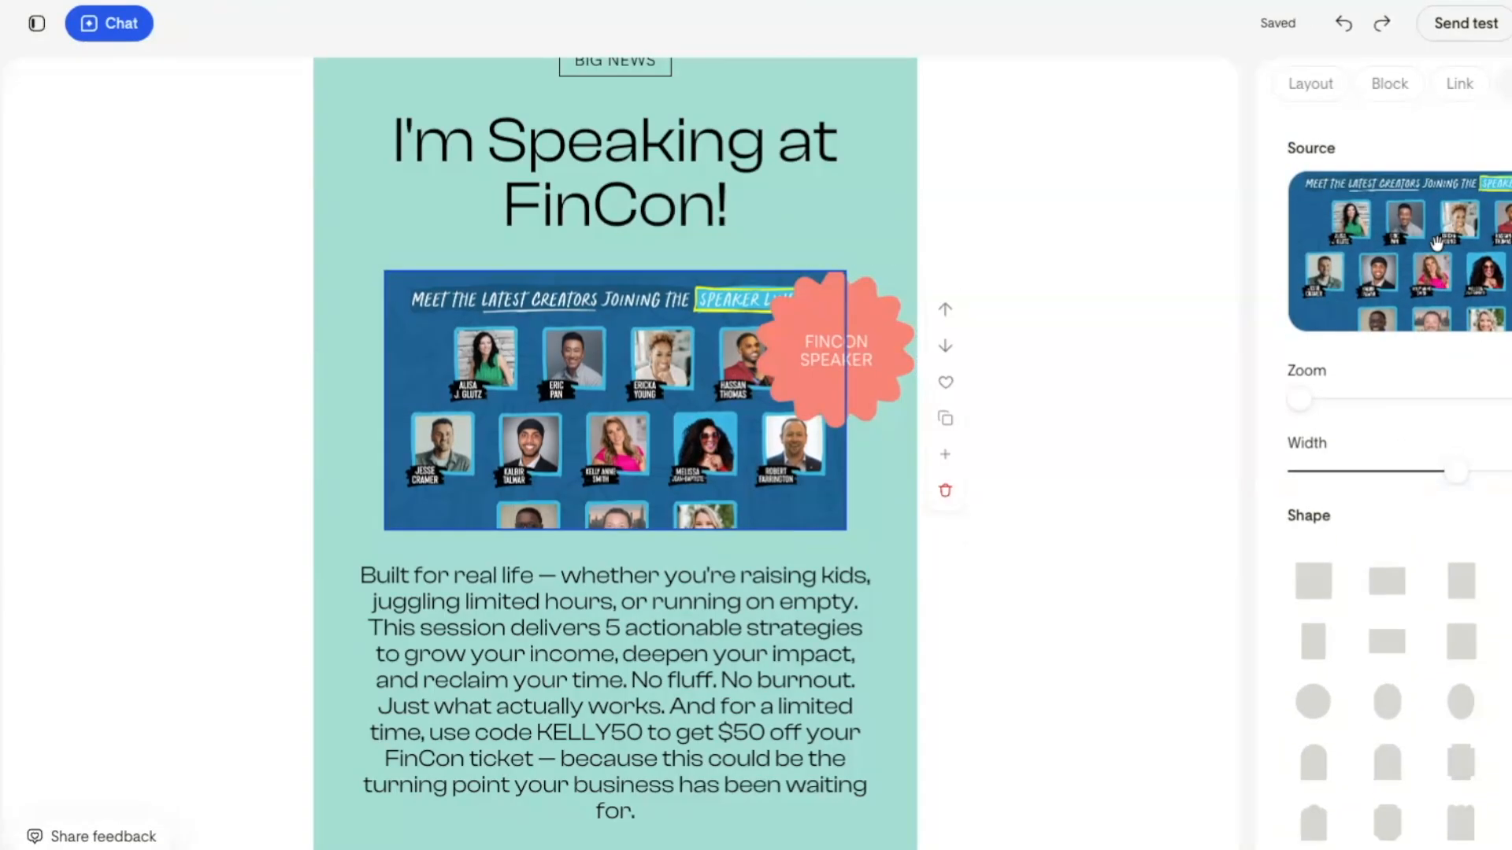
scroll(1387, 488, down, 2)
click(1387, 492)
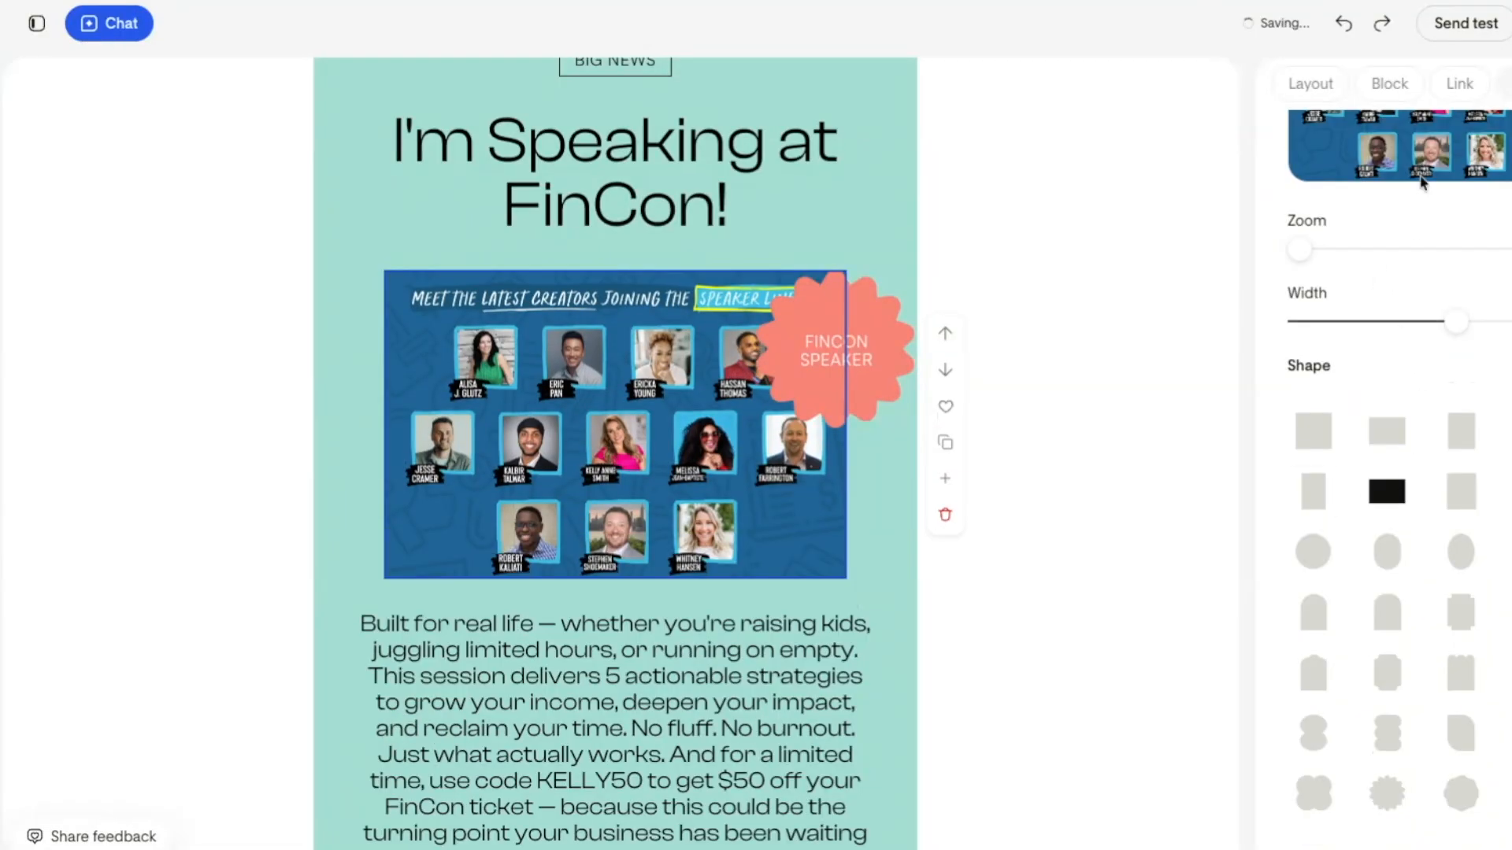
scroll(1422, 182, up, 2)
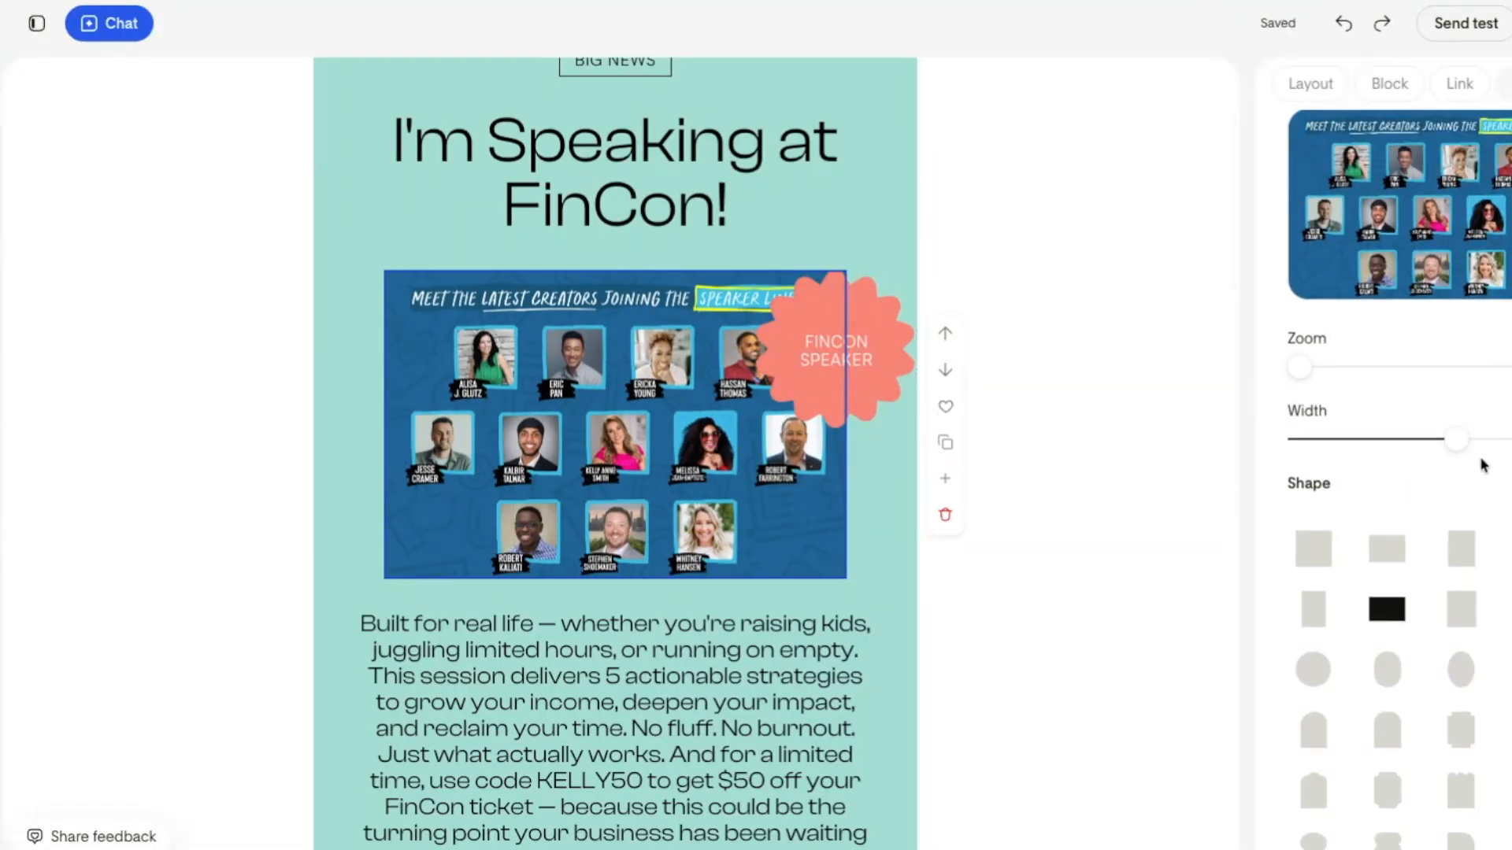
mouse_move(1456, 442)
mouse_down()
mouse_move(1388, 455)
mouse_move(1441, 453)
mouse_up()
Turn the "FINCON SPEAKER" sticker into a ticket shape reading "GRAB YOUR TICKET" and place it over the lineup image's lower-right corner
click(791, 304)
click(858, 321)
drag(871, 296, 483, 460)
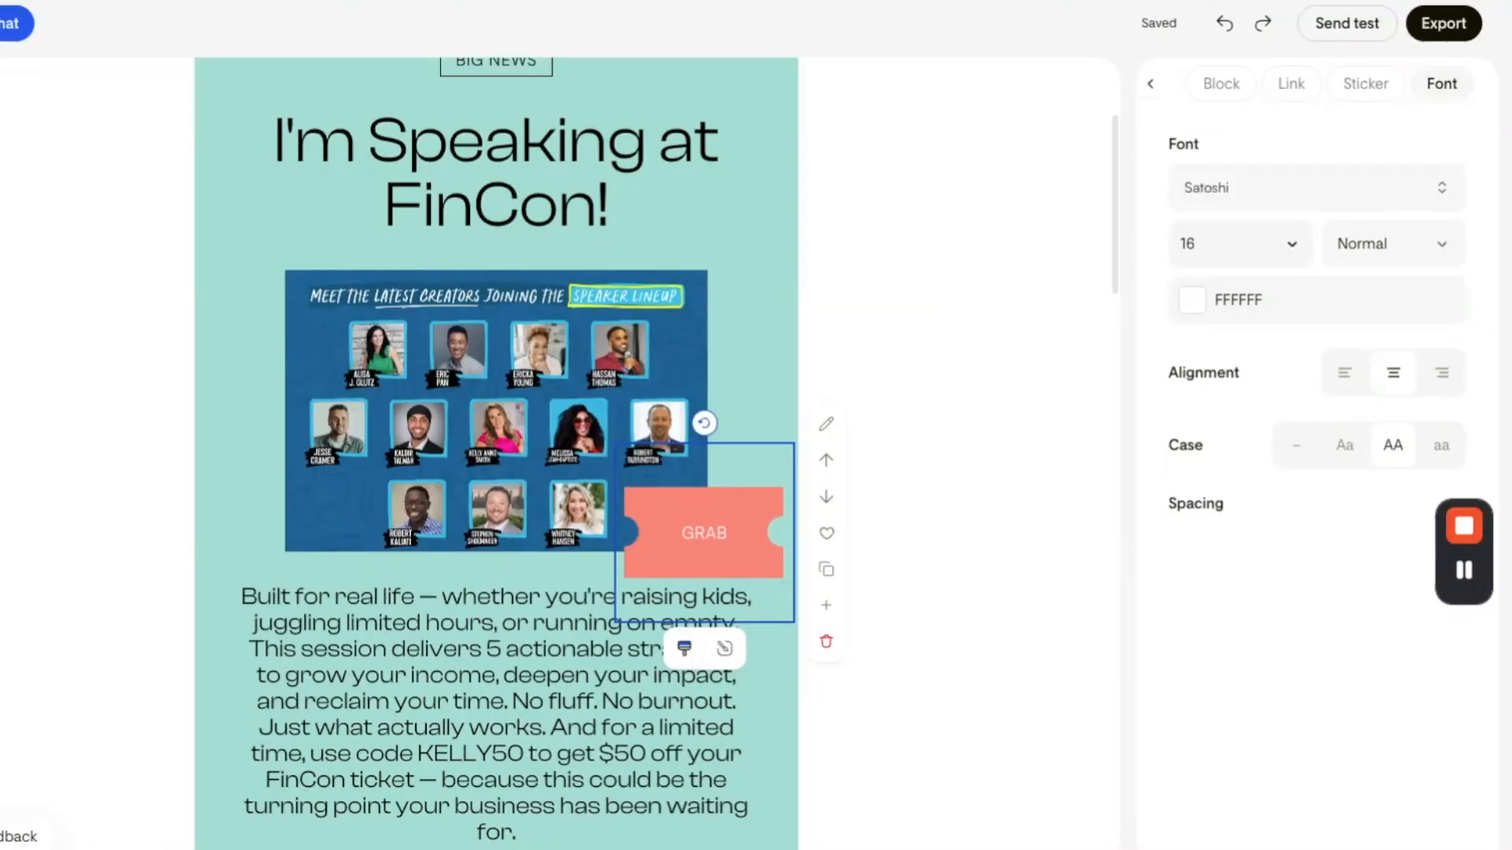
text(YOUR TICKET)
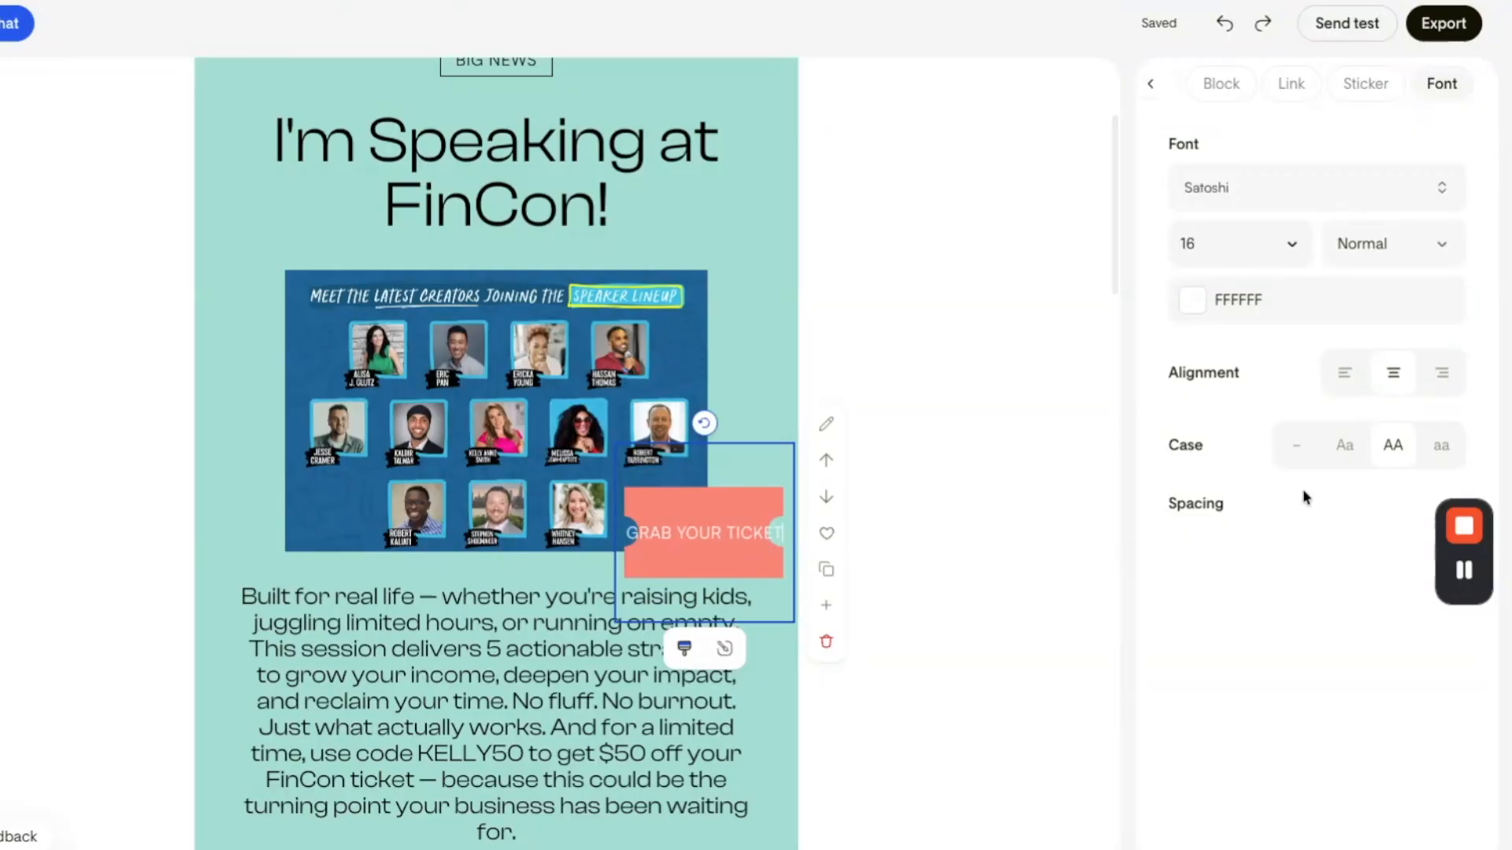
click(1346, 448)
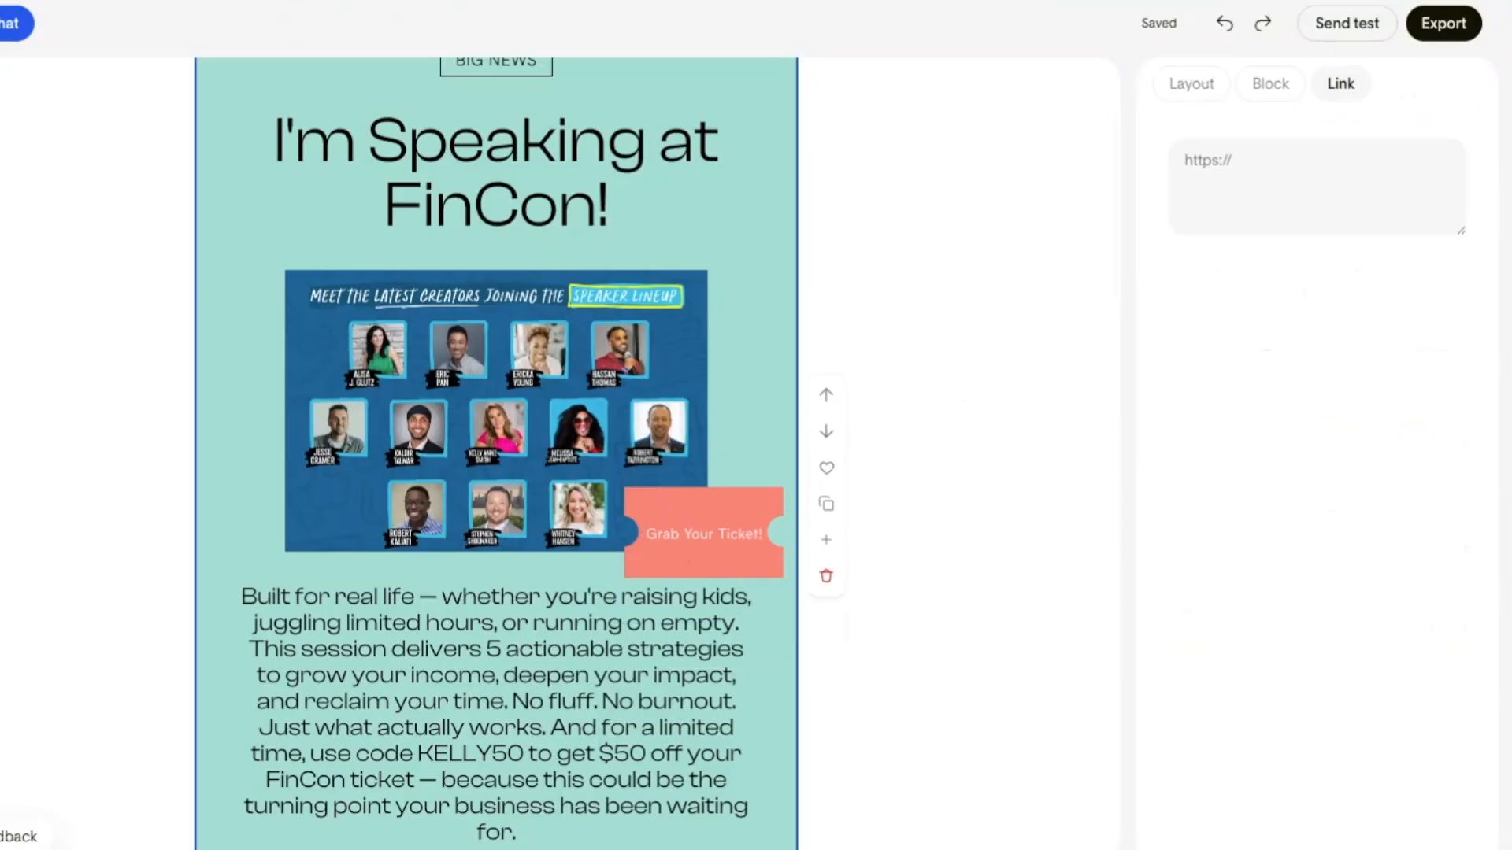
click(686, 534)
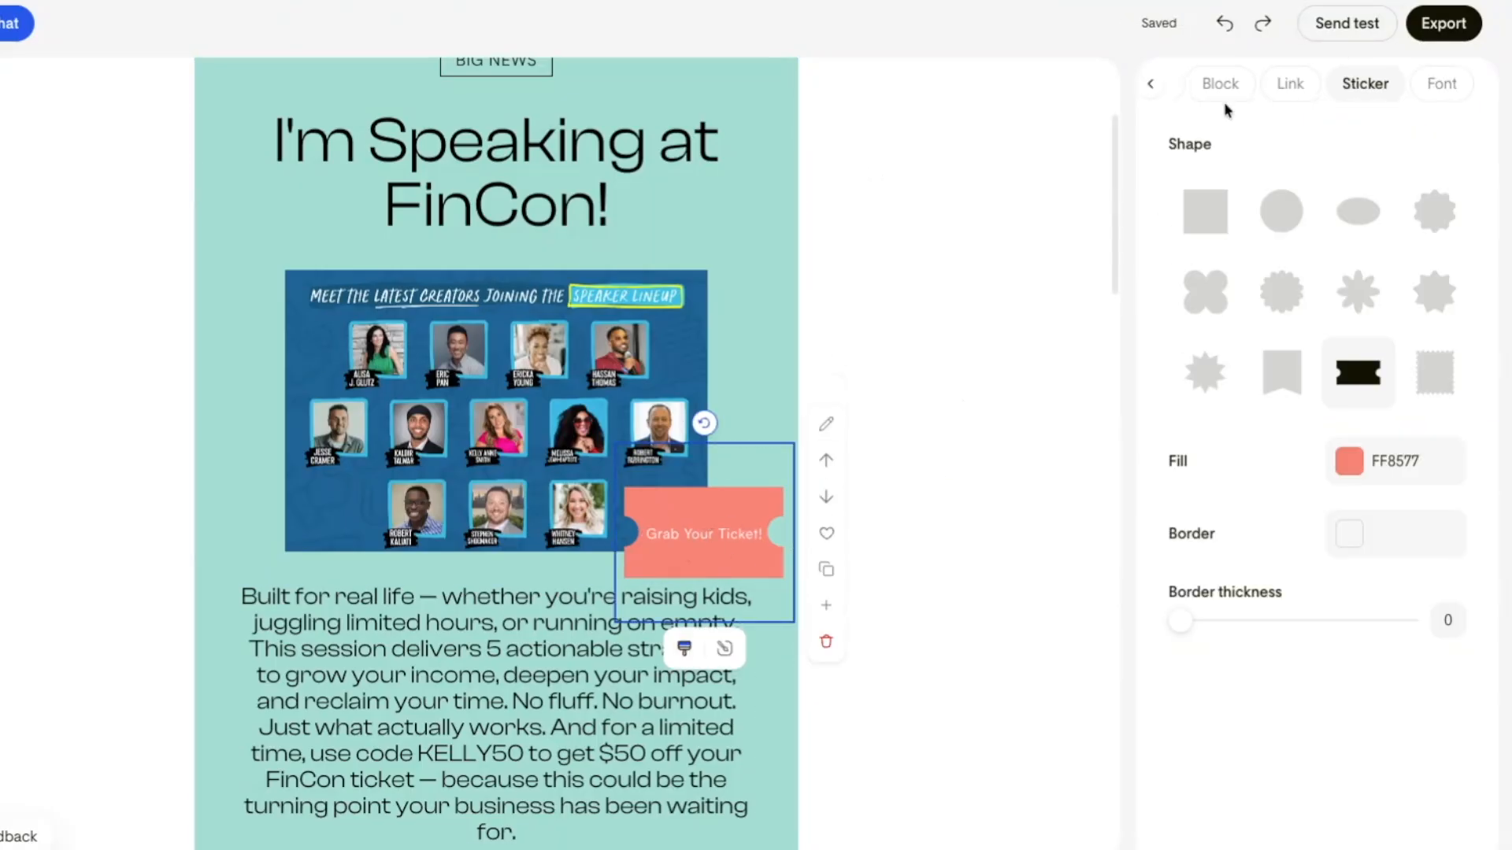
click(1291, 84)
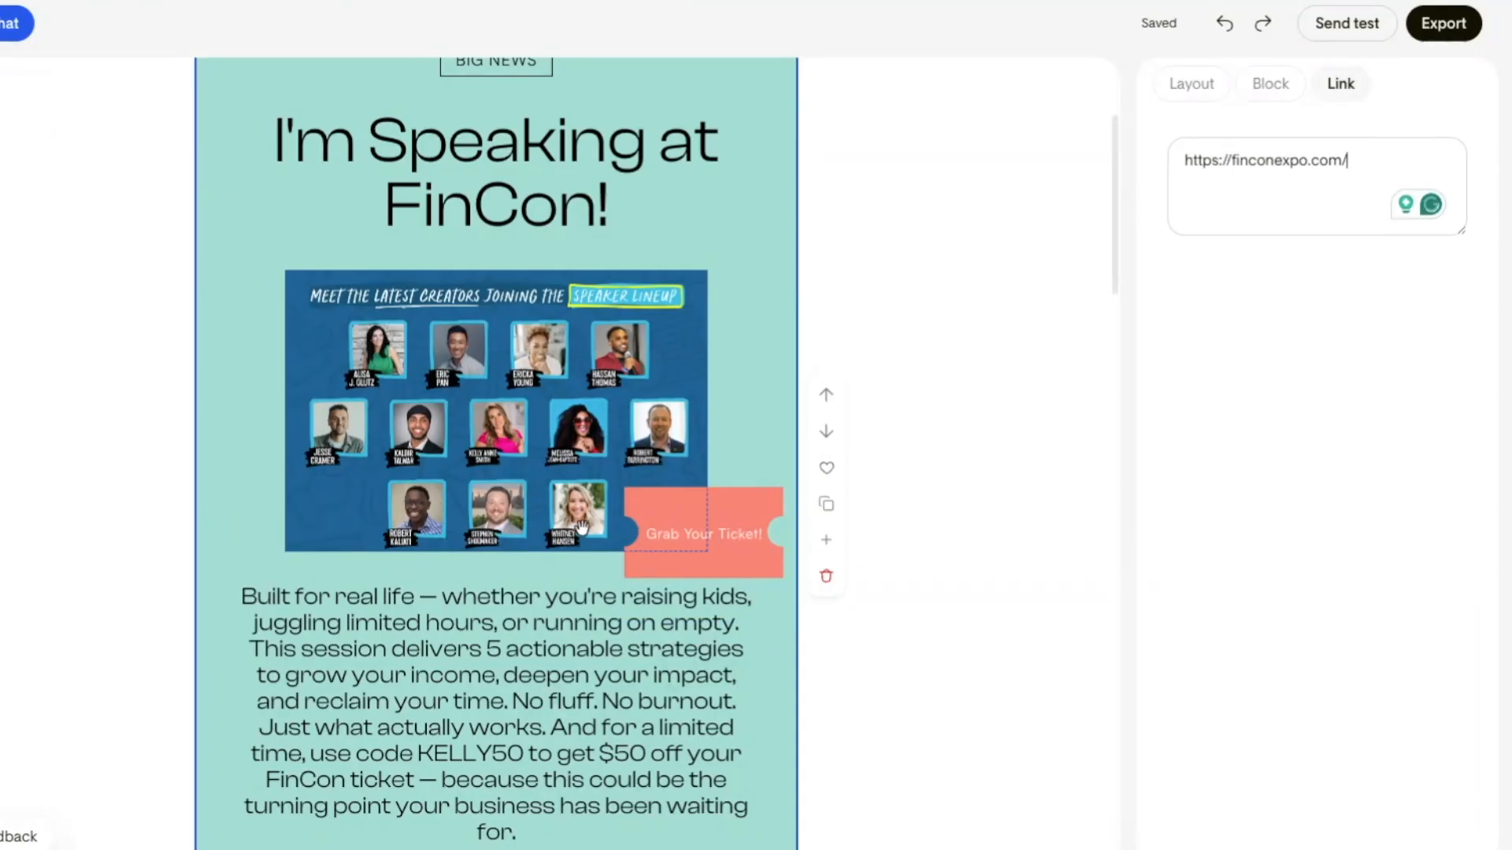
click(777, 219)
Move the "BIG NEWS" label below the "I'm Speaking at FinCon!" heading
scroll(778, 247, up, 3)
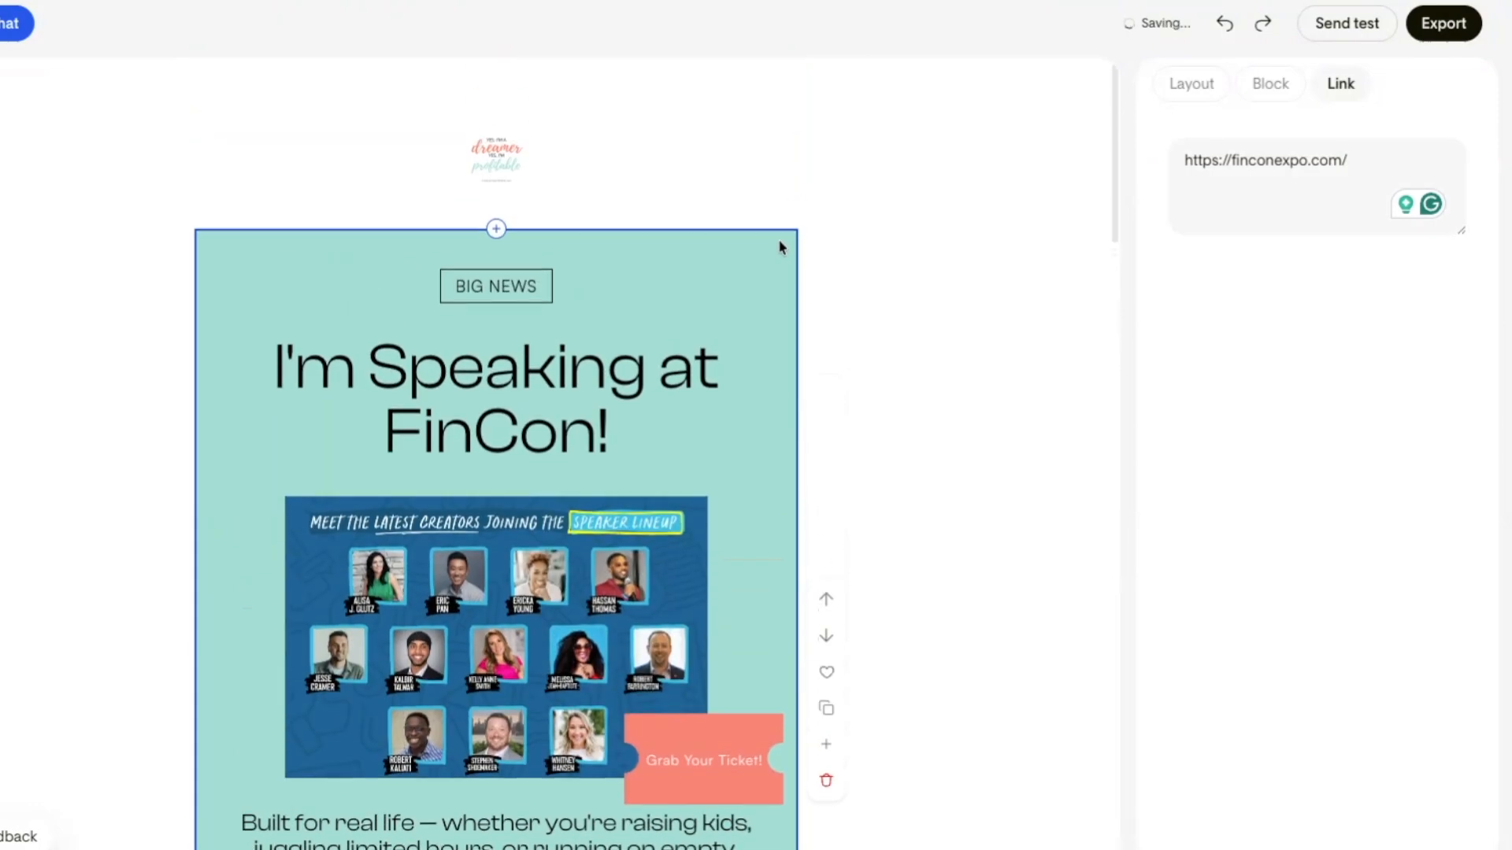
drag(513, 300, 512, 426)
Start a new paragraph at "Just what actually works" and replace the dash after "Built for real life" with an ellipsis
scroll(512, 426, down, 5)
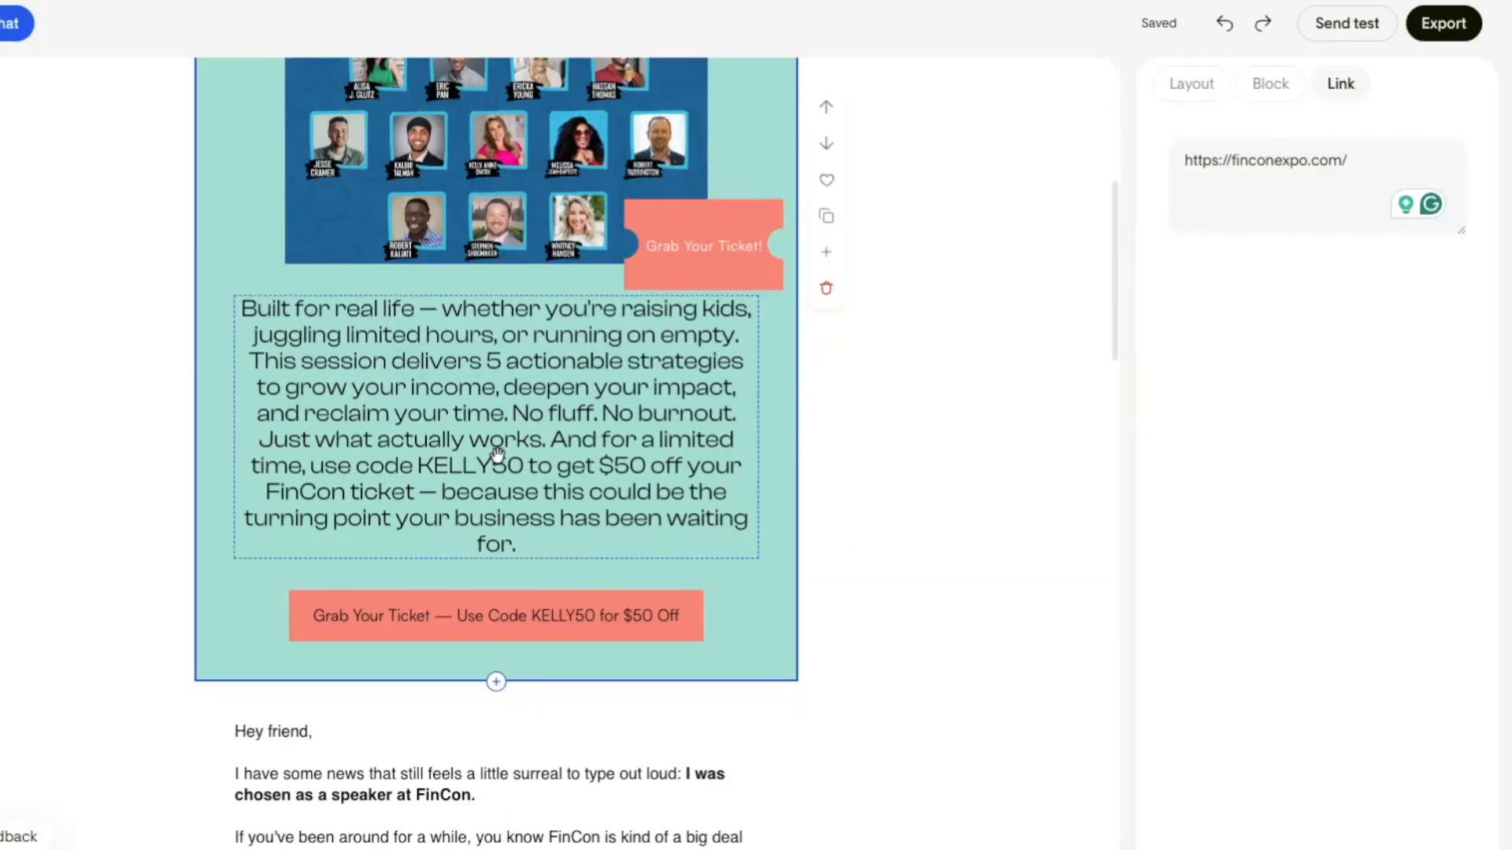
click(497, 454)
click(748, 415)
key(Return)
key(Return)
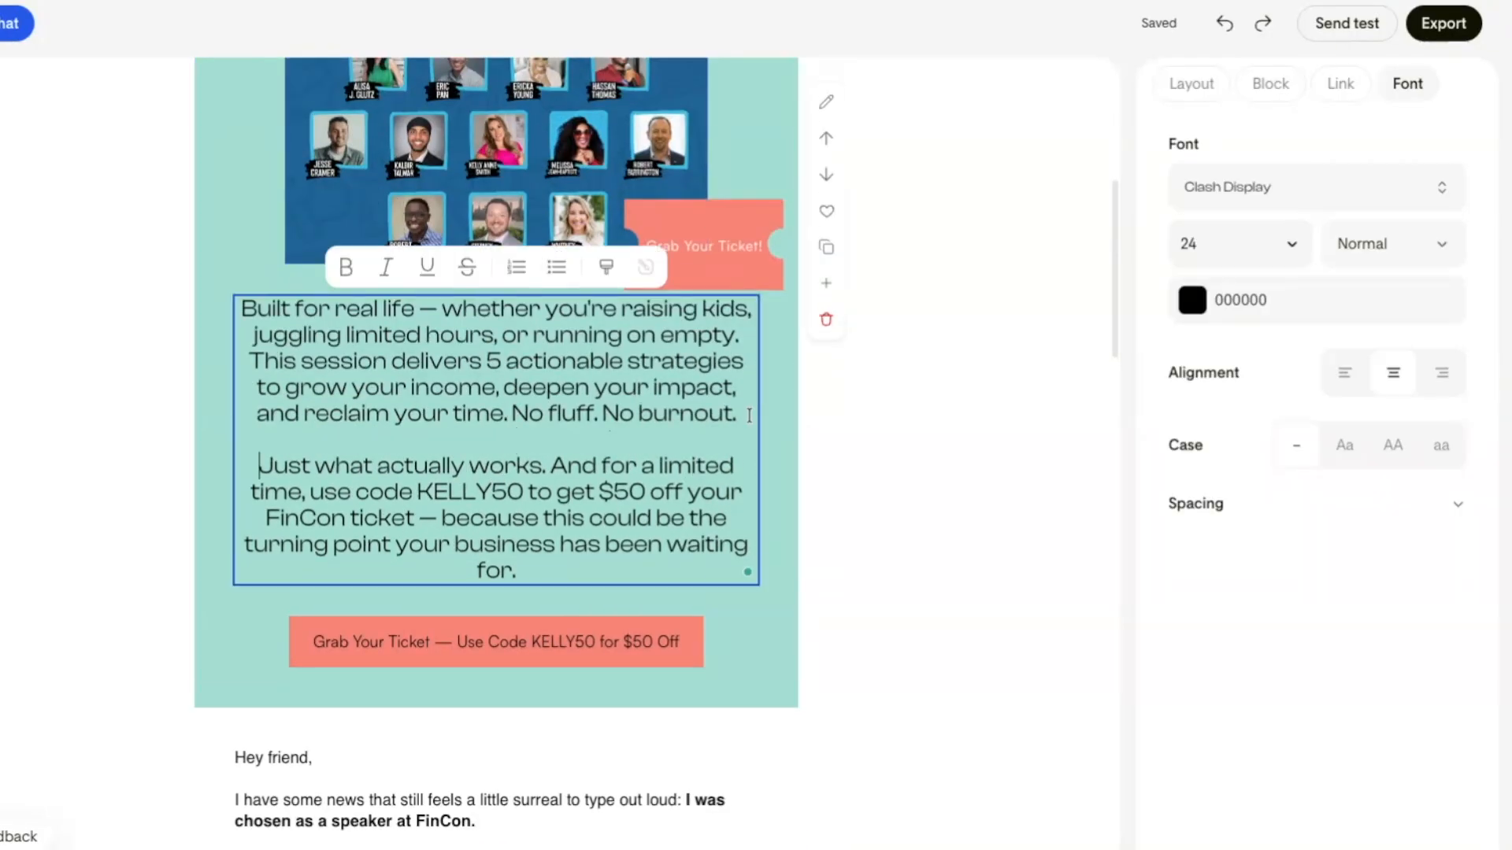
double_click(440, 306)
key(BackSpace)
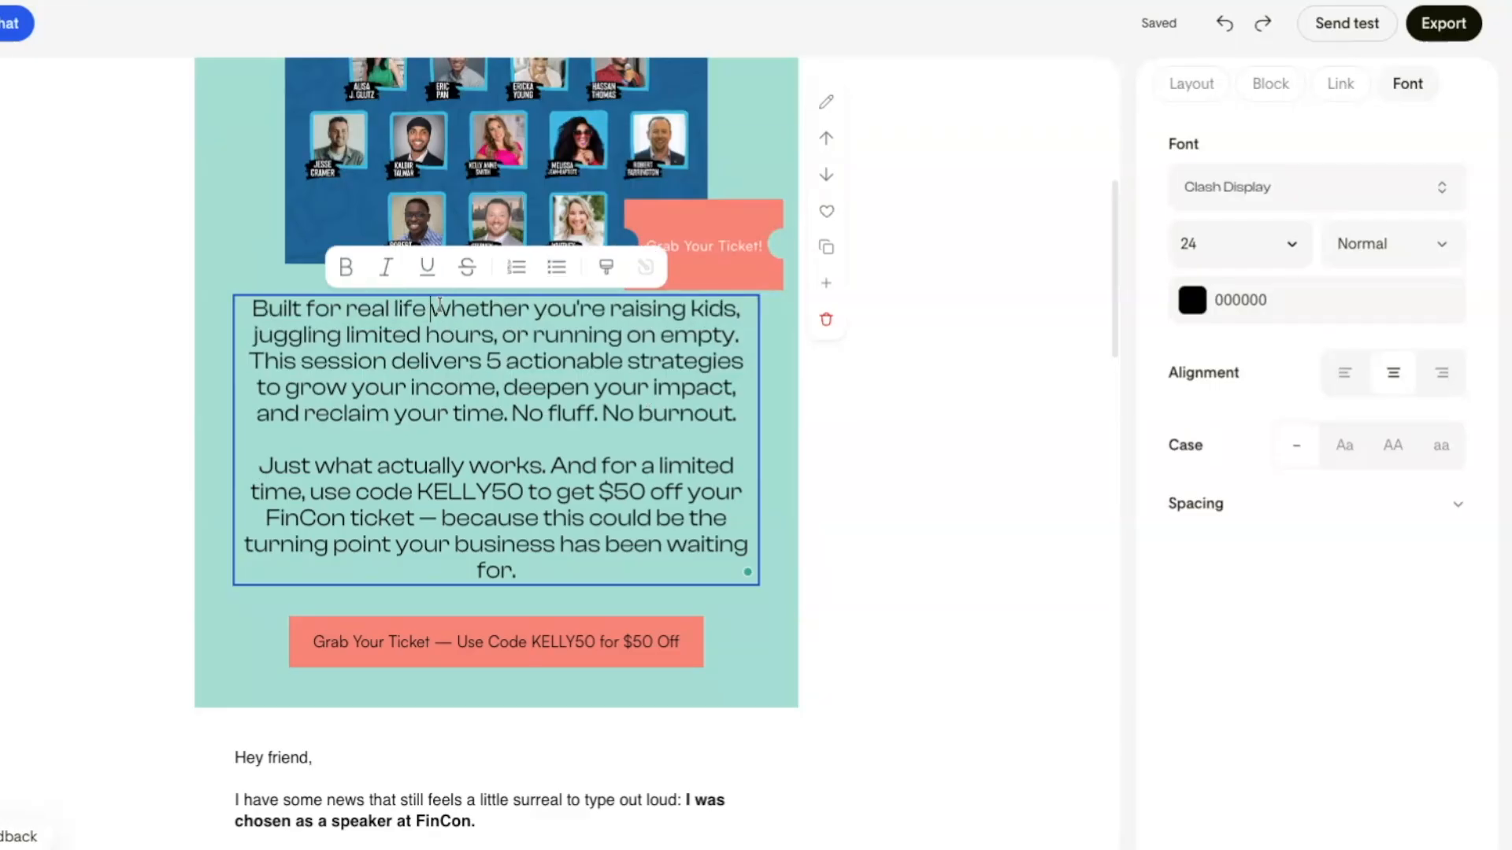
key(BackSpace)
text(...)
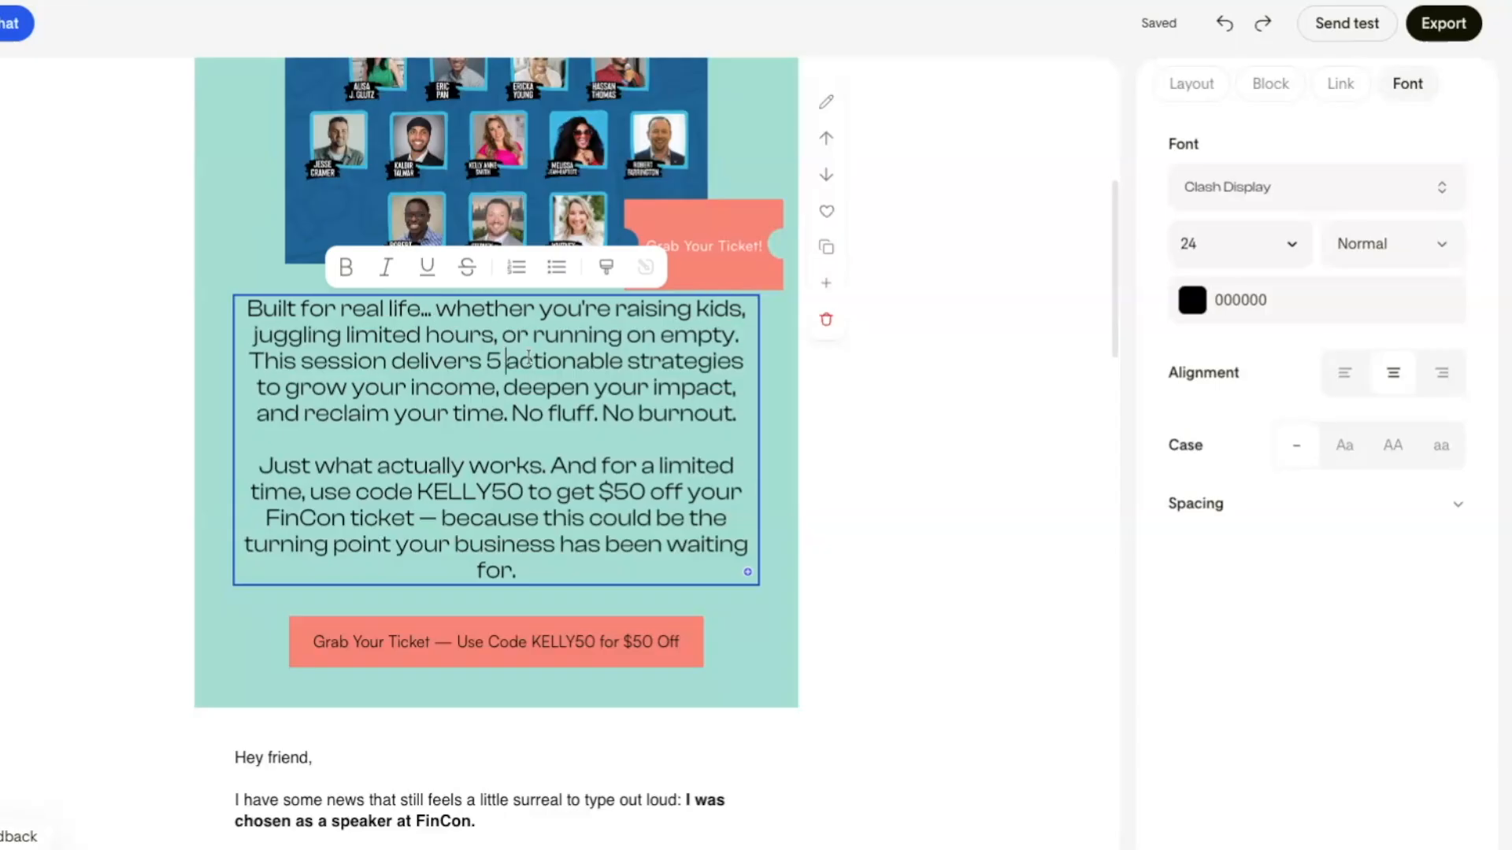
Change the font of the ellipsis after "Built for real life" to Arial
click(1292, 198)
scroll(1258, 535, down, 4)
text(h)
scroll(1292, 533, down, 10)
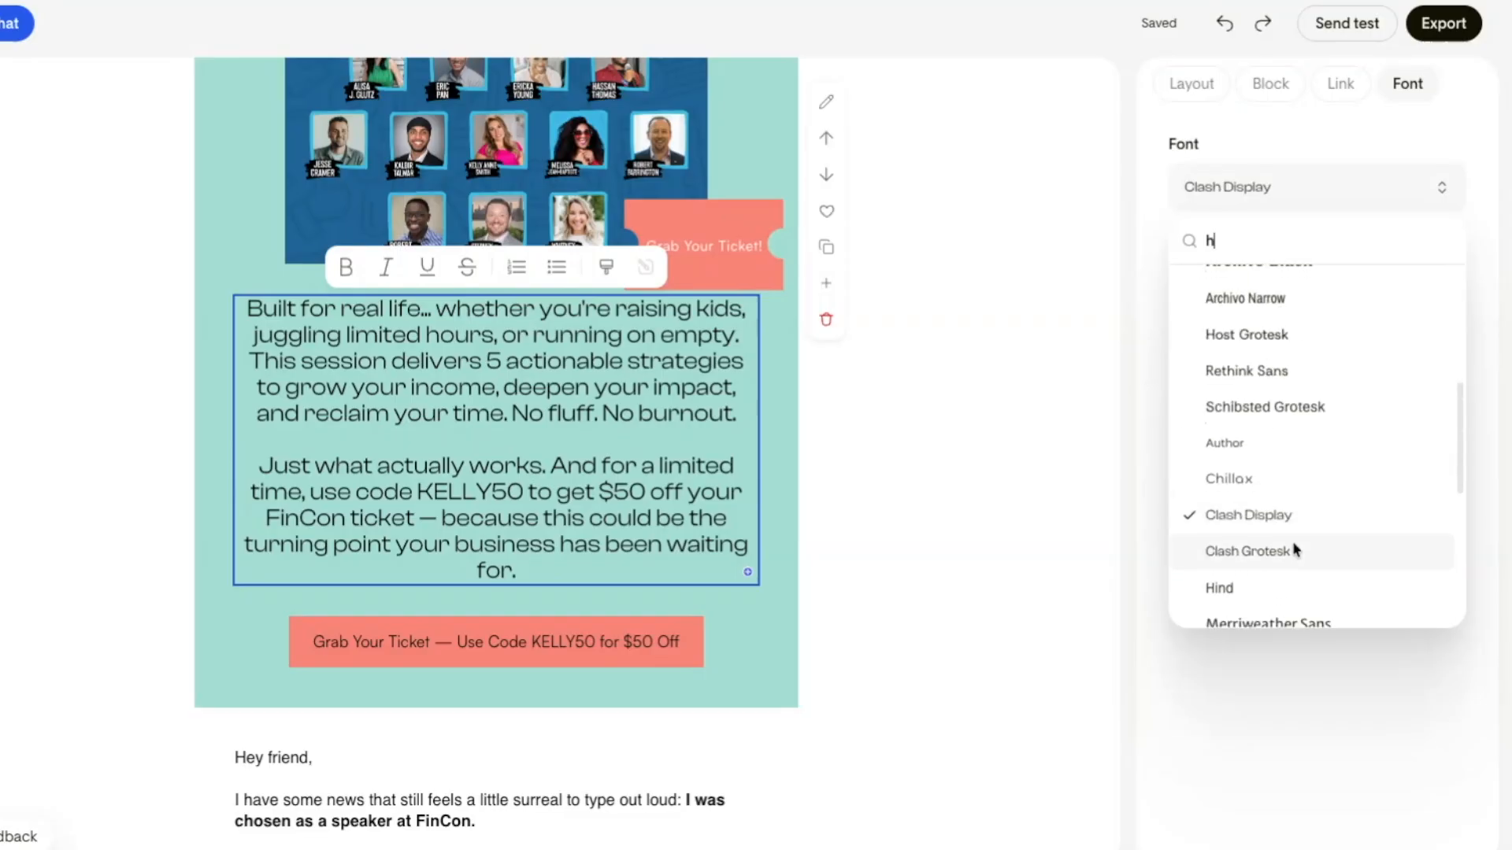
click(1257, 337)
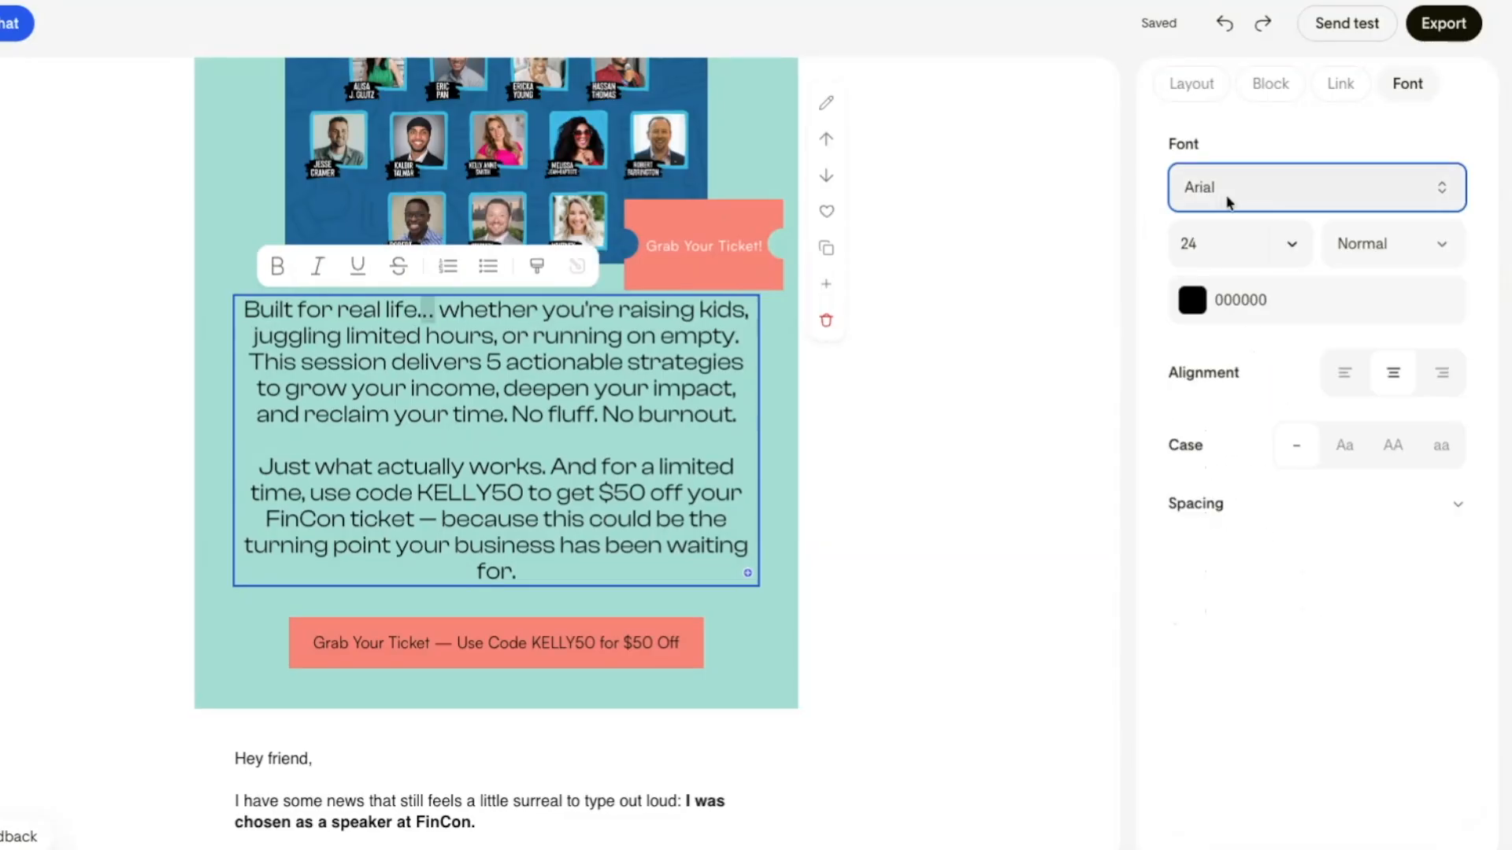
click(547, 439)
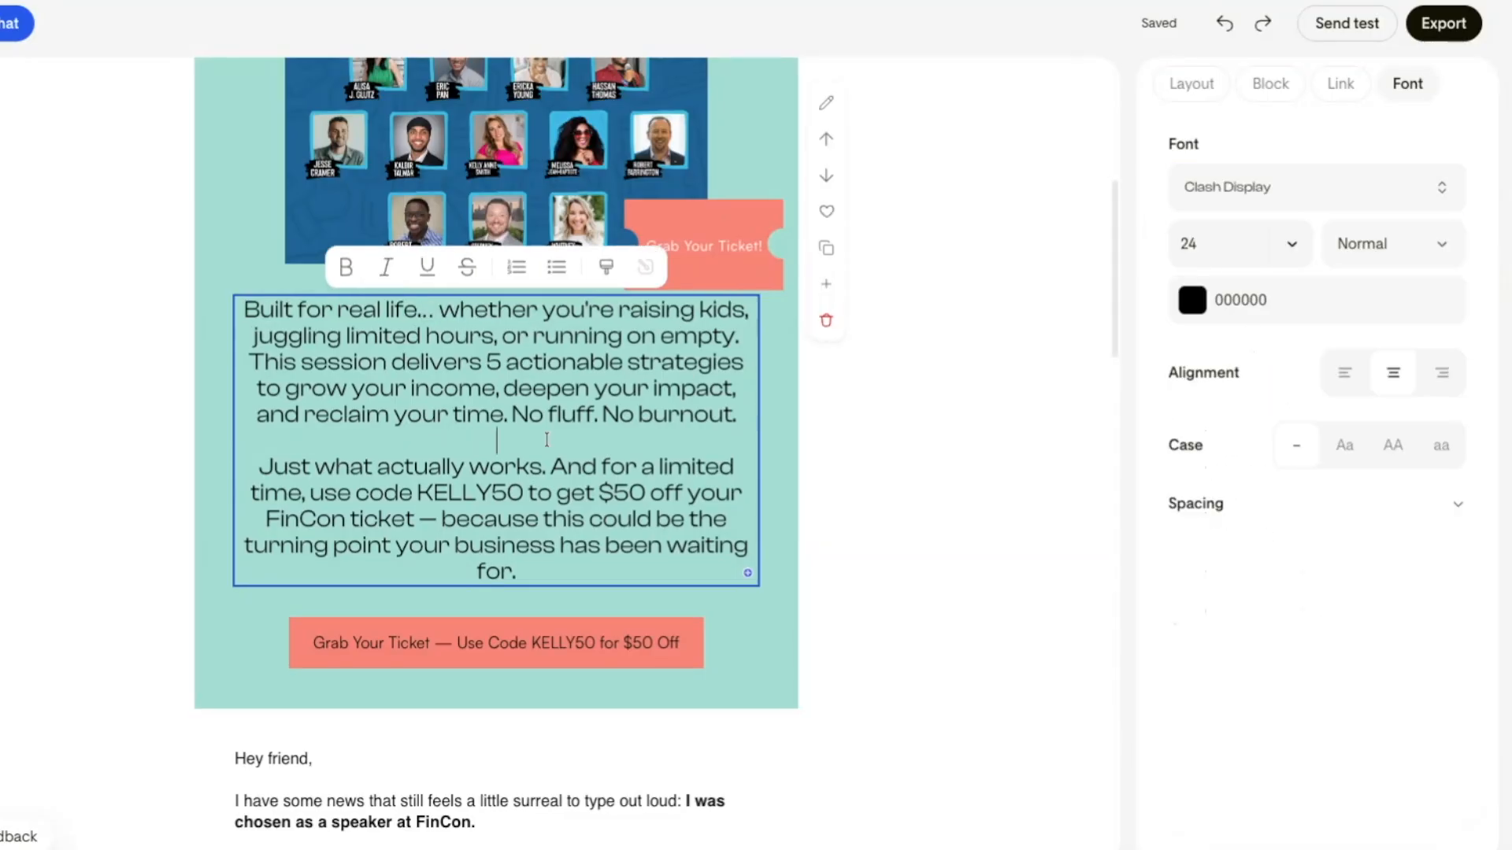
Try placing the promo text below the "Grab Your Ticket" button in the header block
scroll(475, 529, down, 1)
click(479, 551)
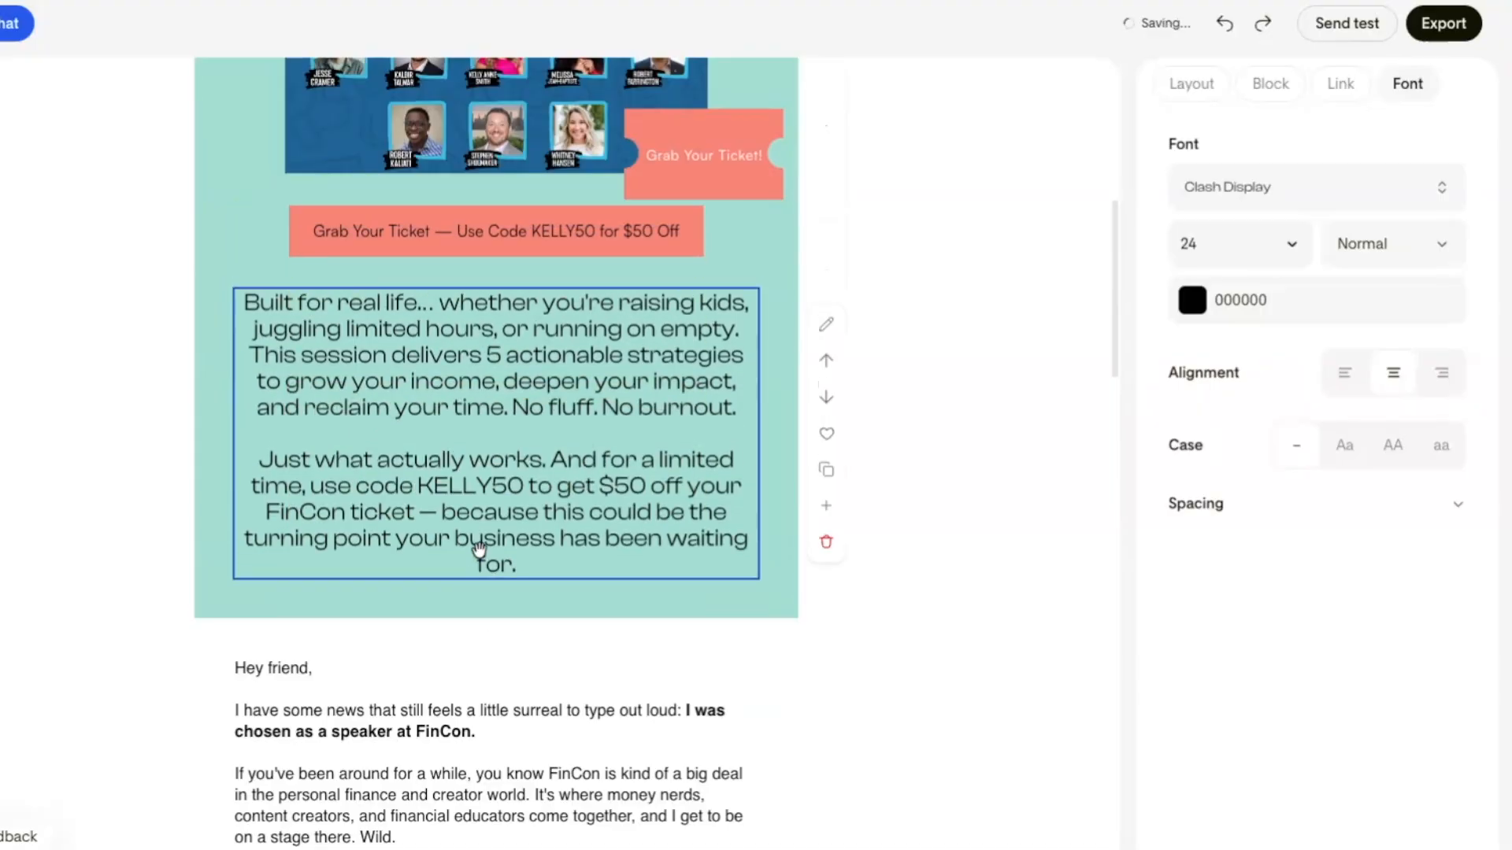
Give the teal header block large rounded corners
scroll(472, 551, up, 6)
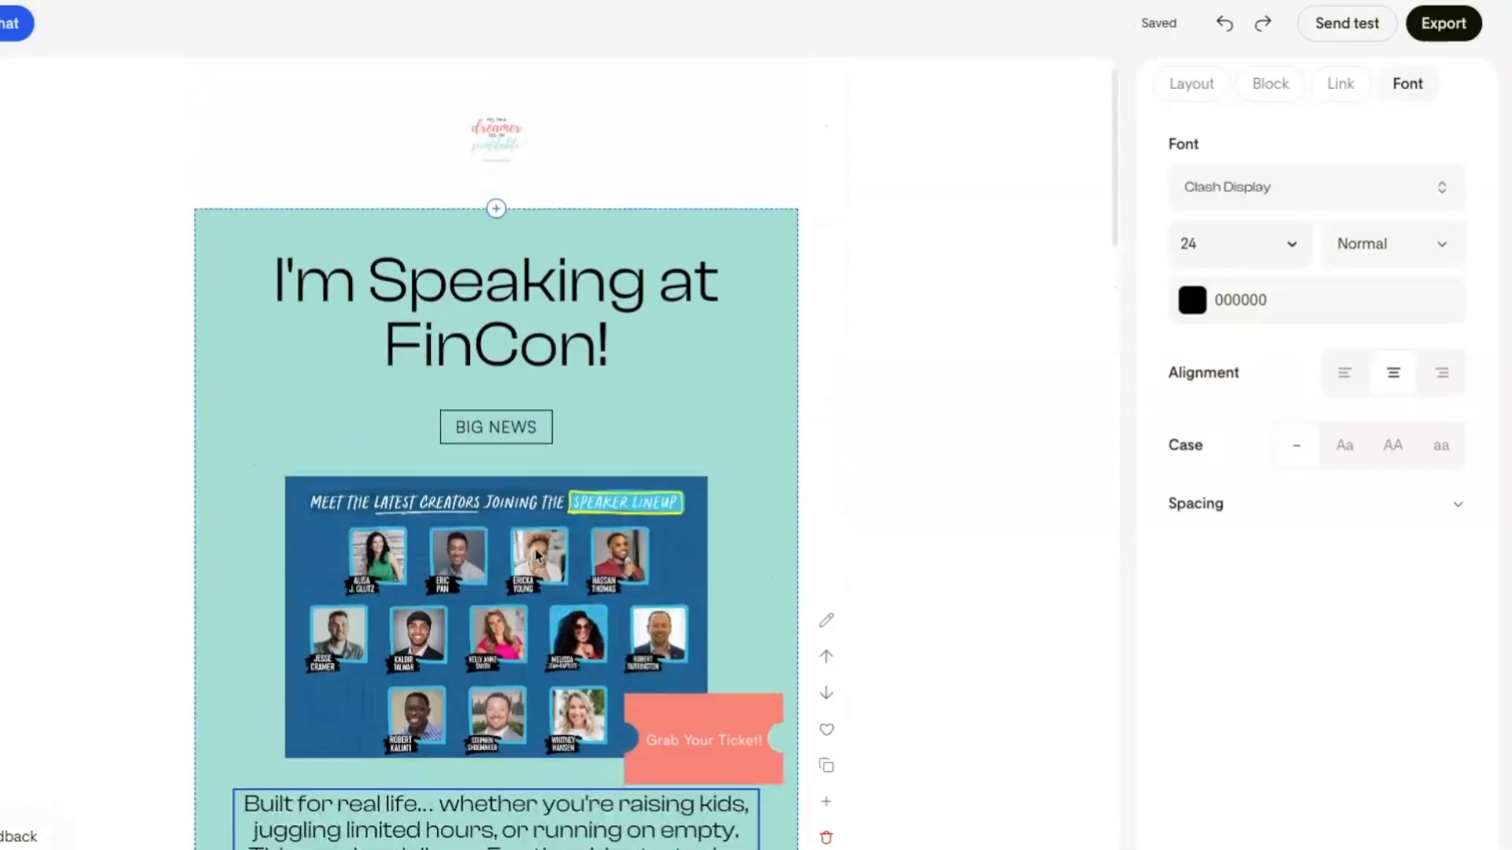
click(537, 555)
click(1392, 517)
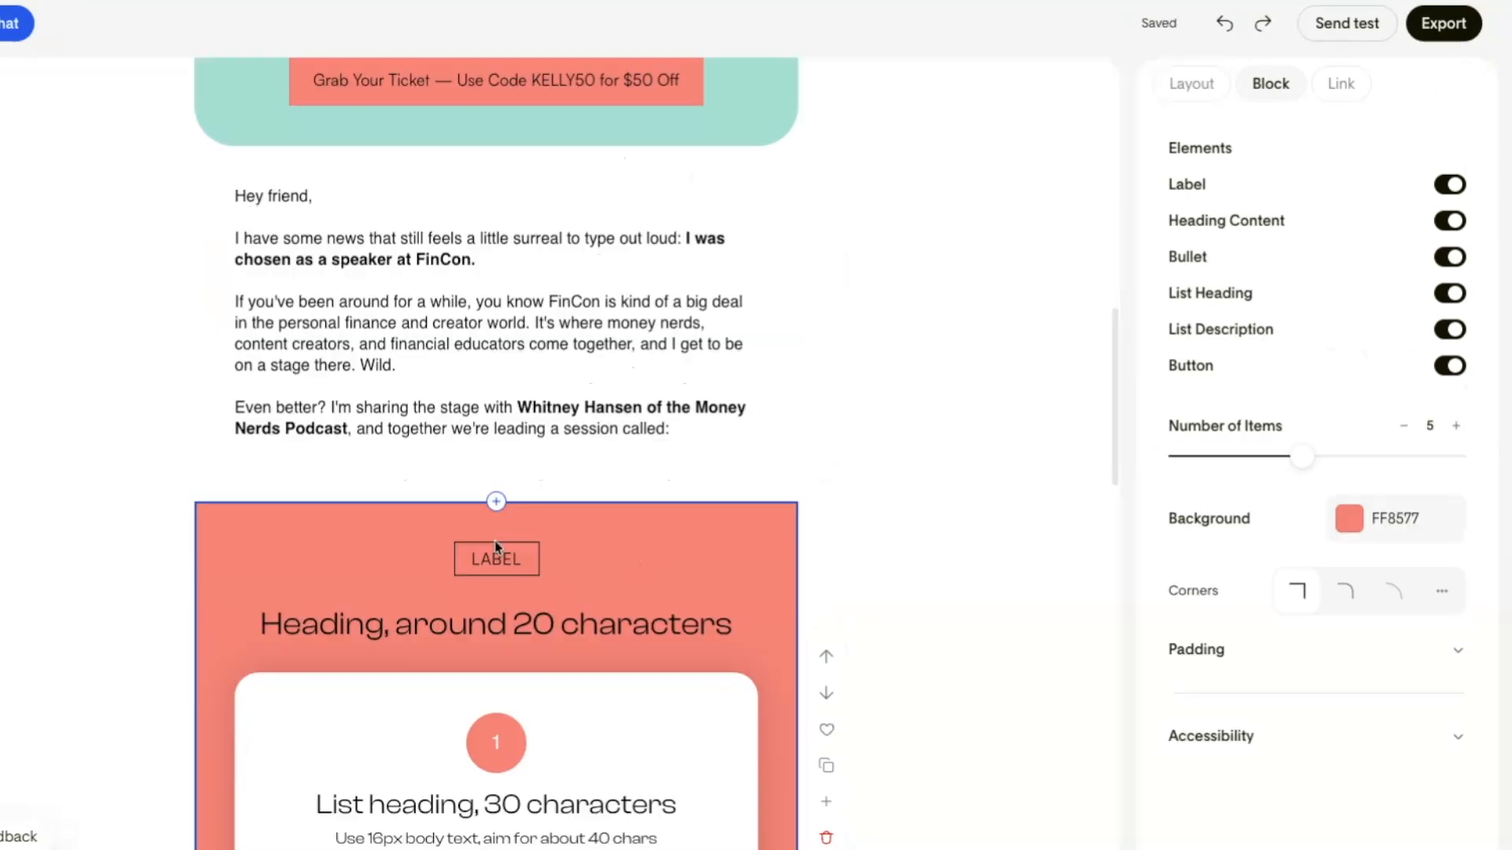
Delete the coral five-item list block that still holds placeholder text below the letter
scroll(496, 547, down, 12)
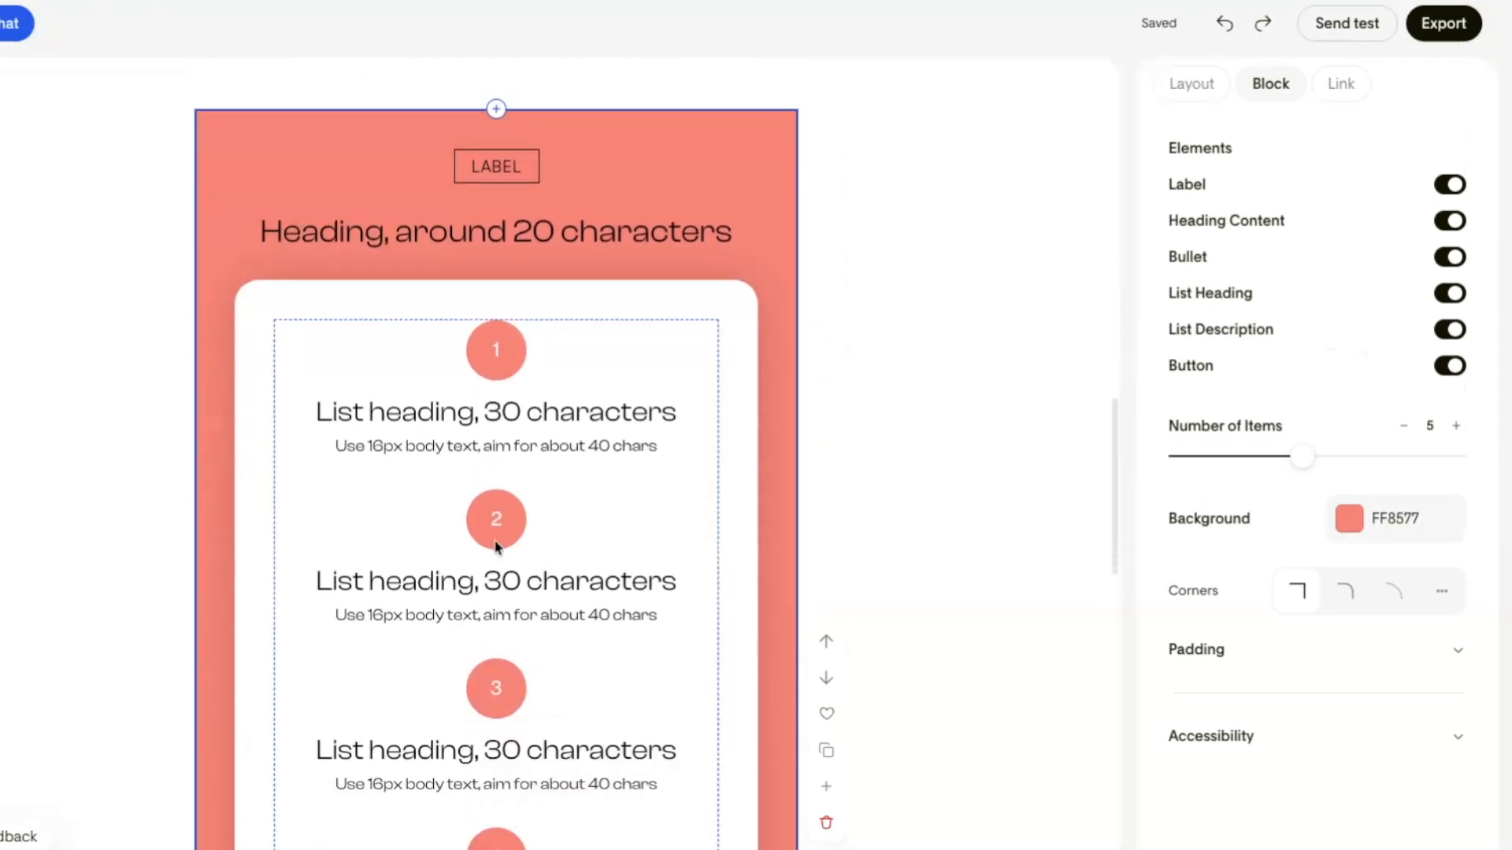
scroll(495, 545, up, 1)
scroll(495, 544, up, 8)
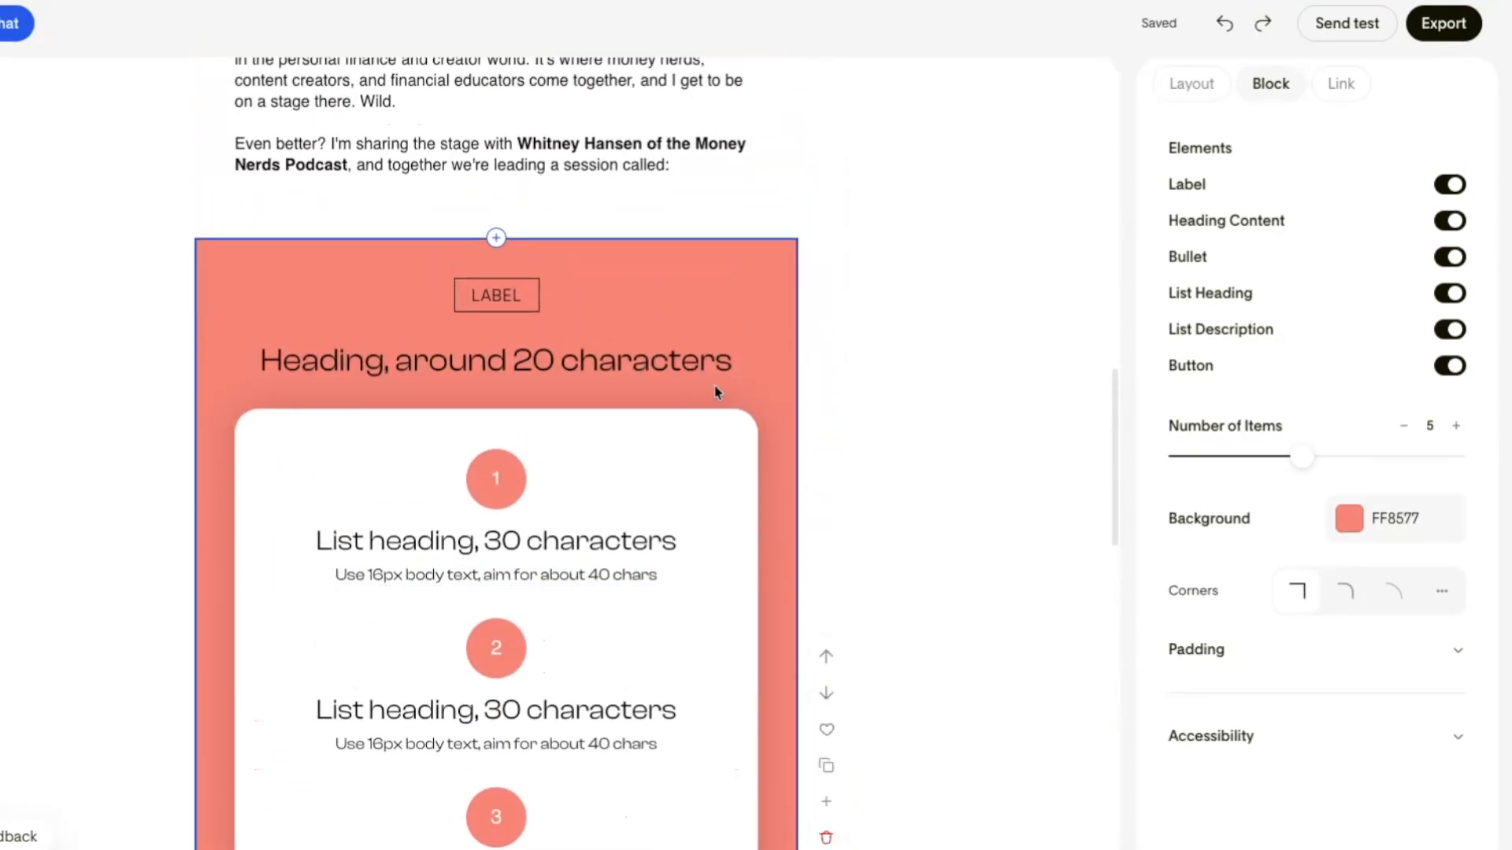
click(822, 833)
Replace the "Signature" placeholder under "Warm regards," with the sender's full name
scroll(557, 304, up, 10)
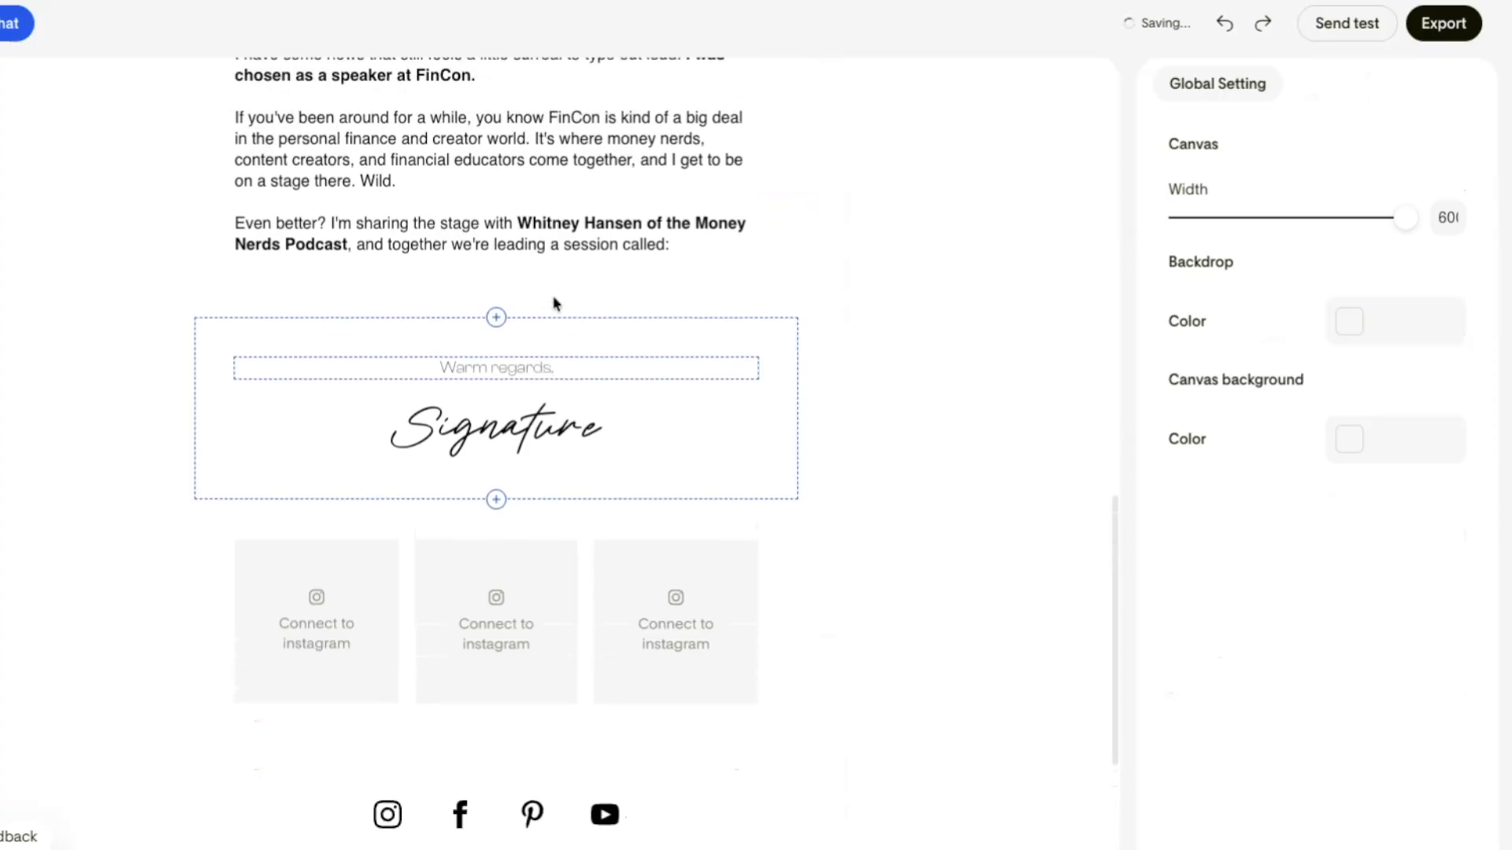
scroll(570, 268, down, 10)
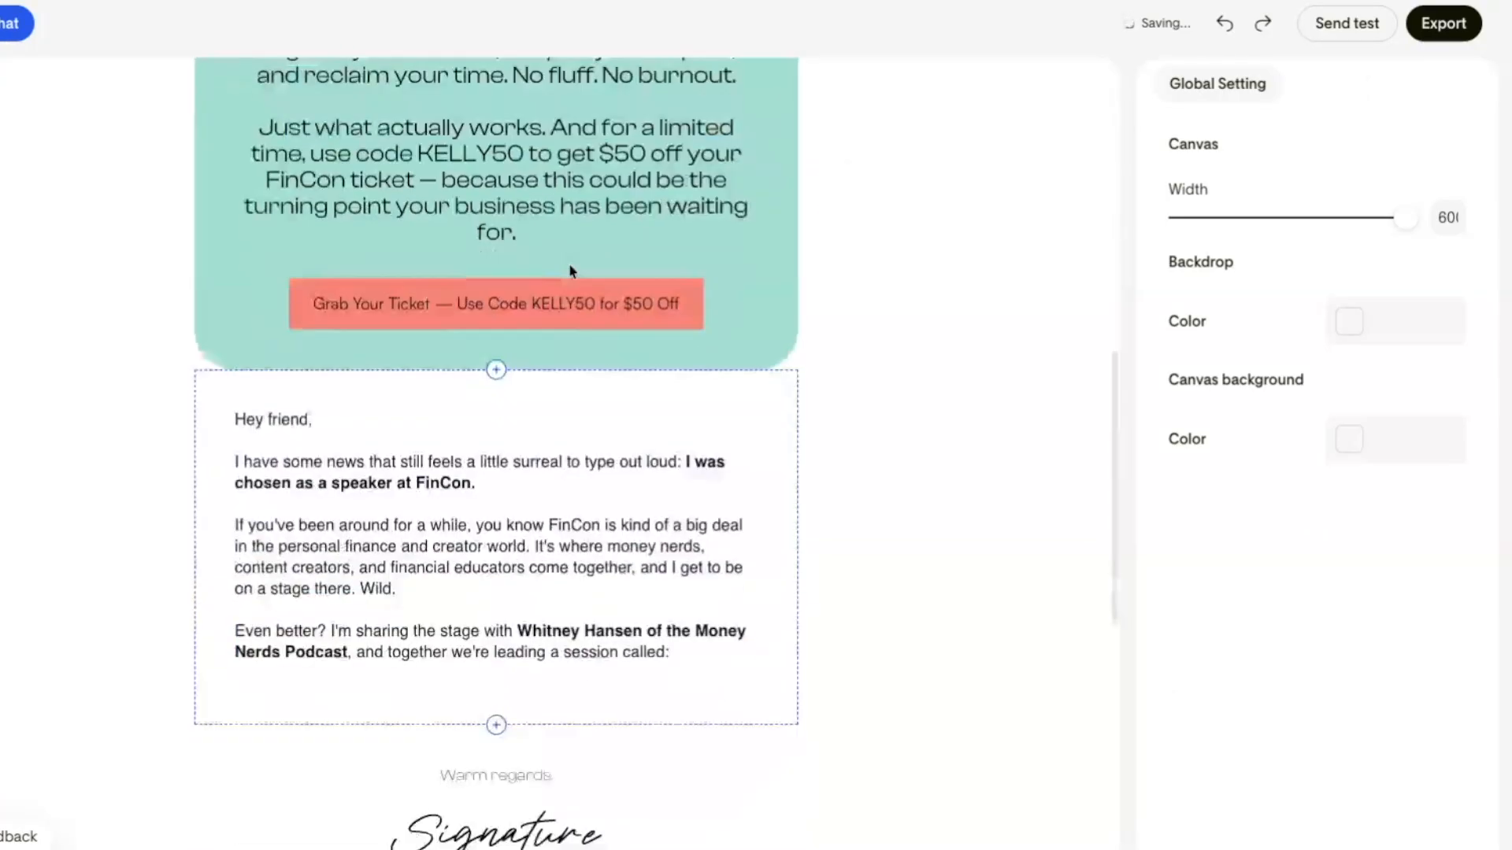
click(567, 513)
scroll(482, 668, down, 2)
click(512, 655)
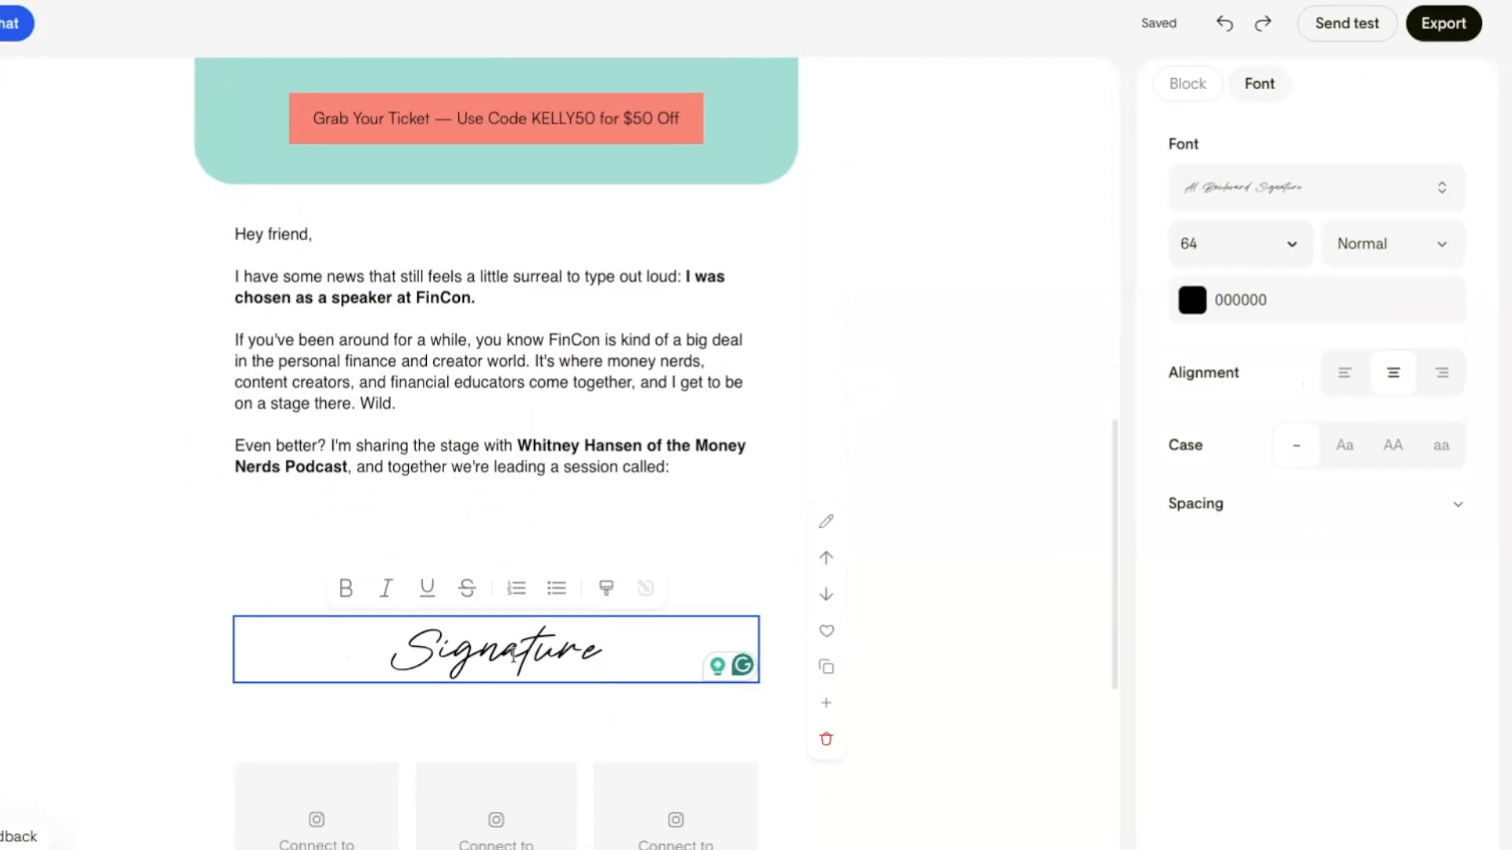
double_click(632, 652)
text(Kelly Anne)
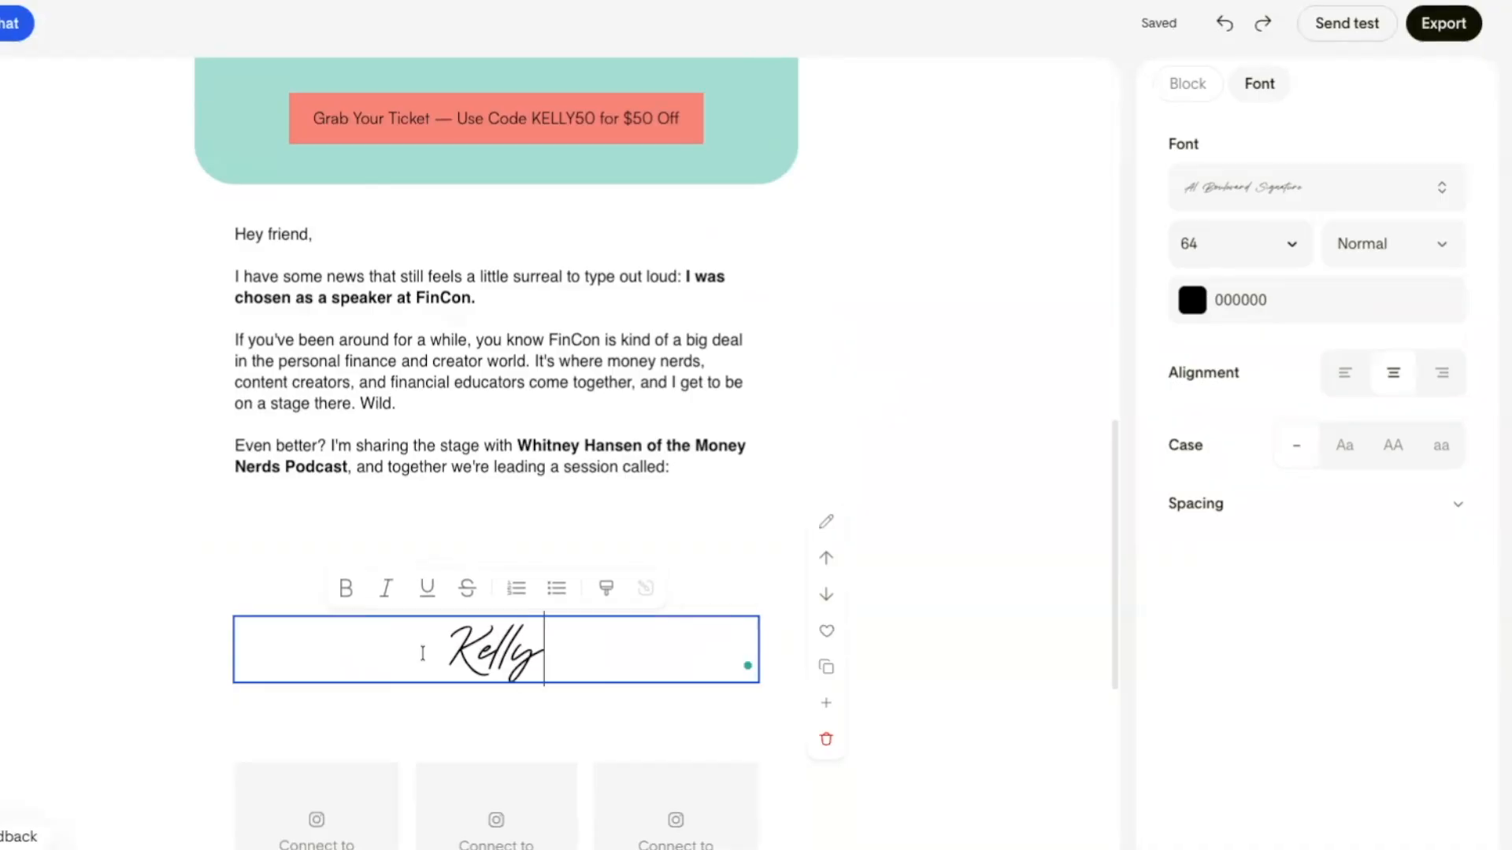
text( Smith)
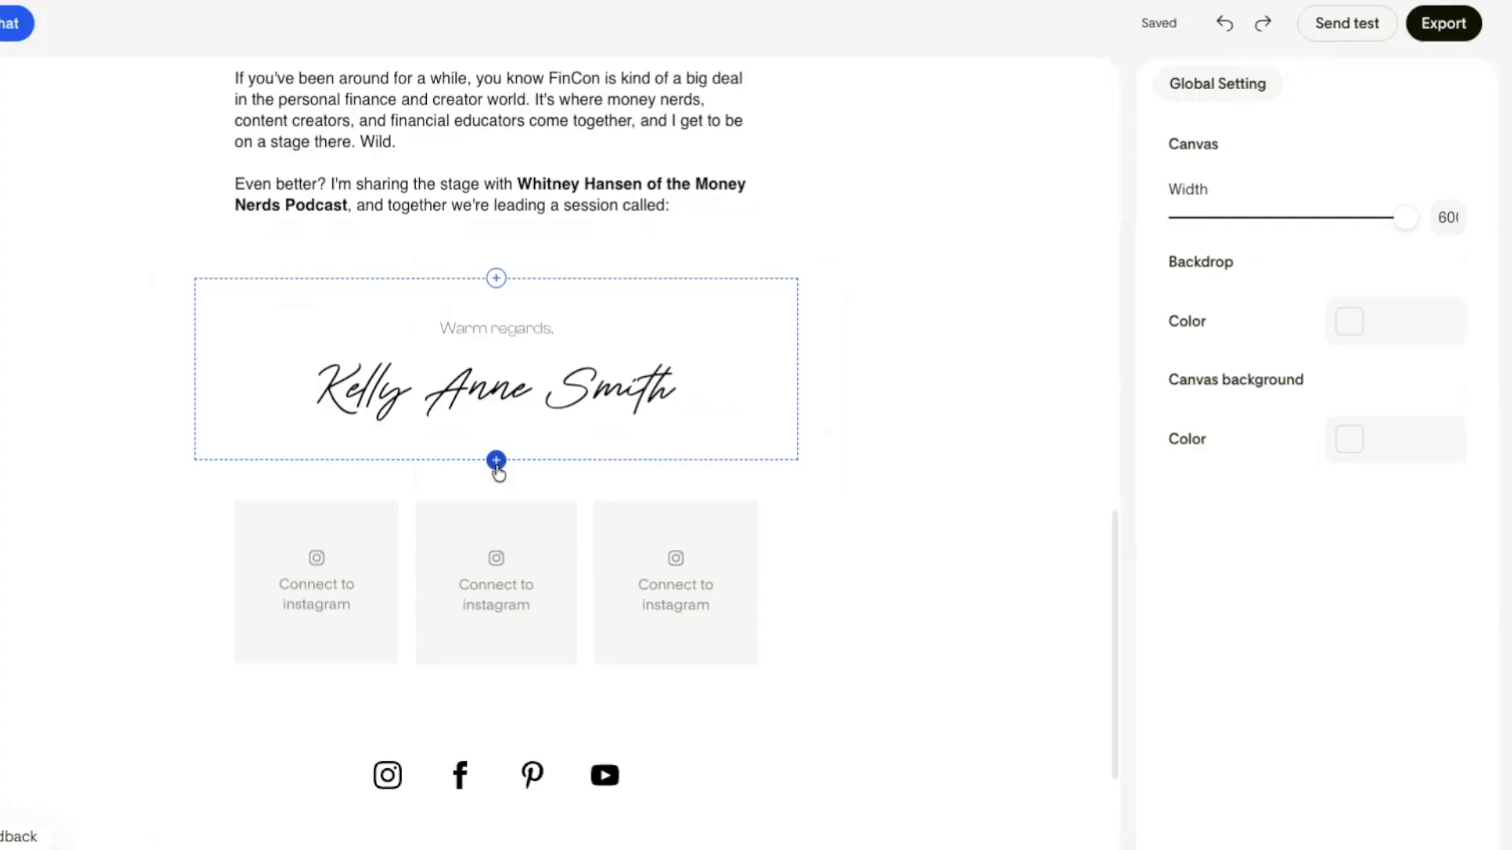
Insert the favorited signature block below the existing signature, and delete the duplicate
click(496, 462)
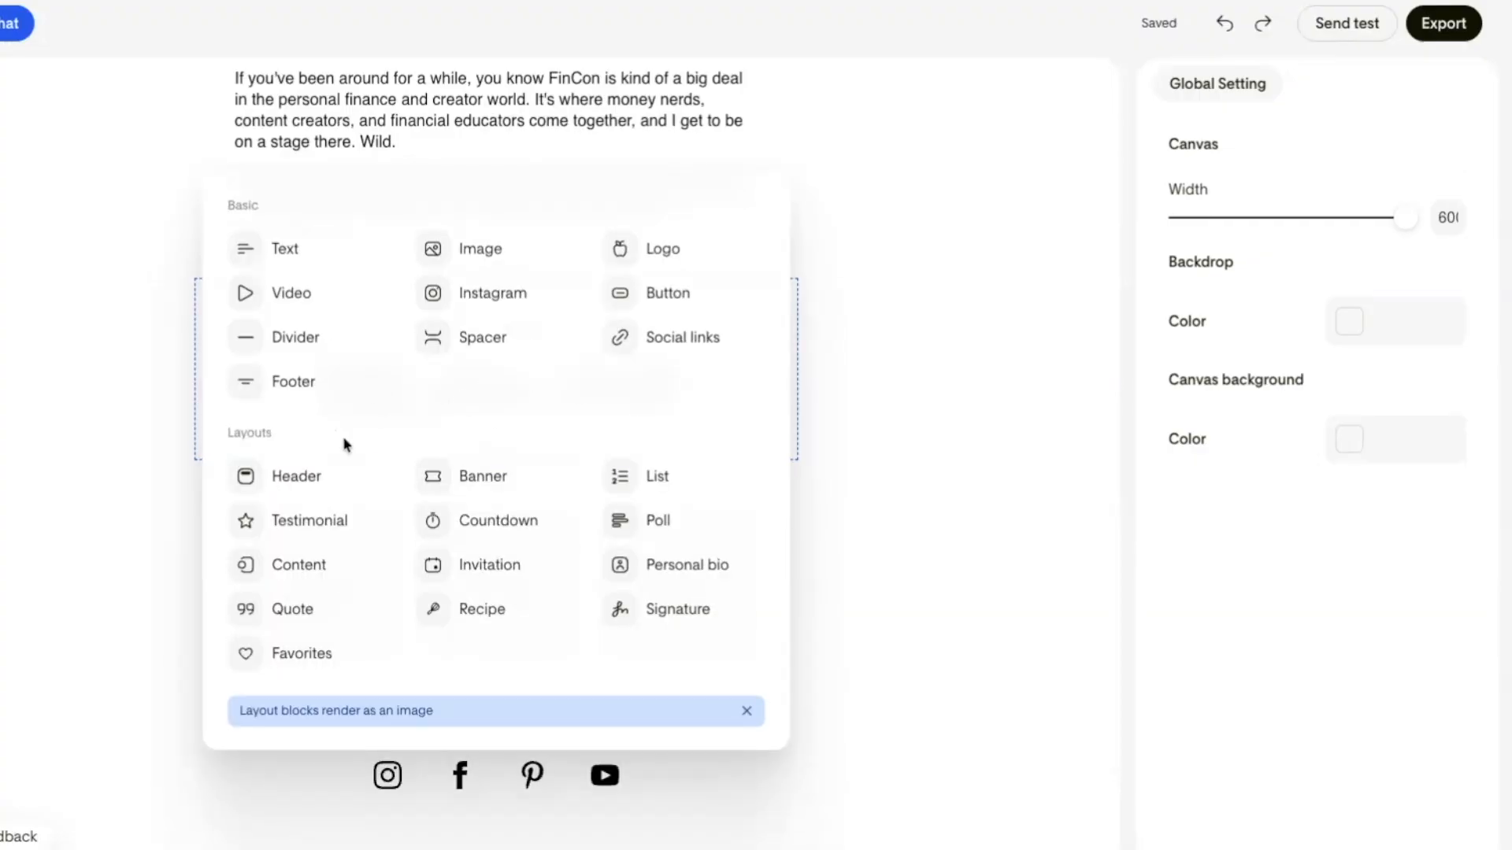
scroll(344, 443, down, 1)
scroll(344, 442, up, 3)
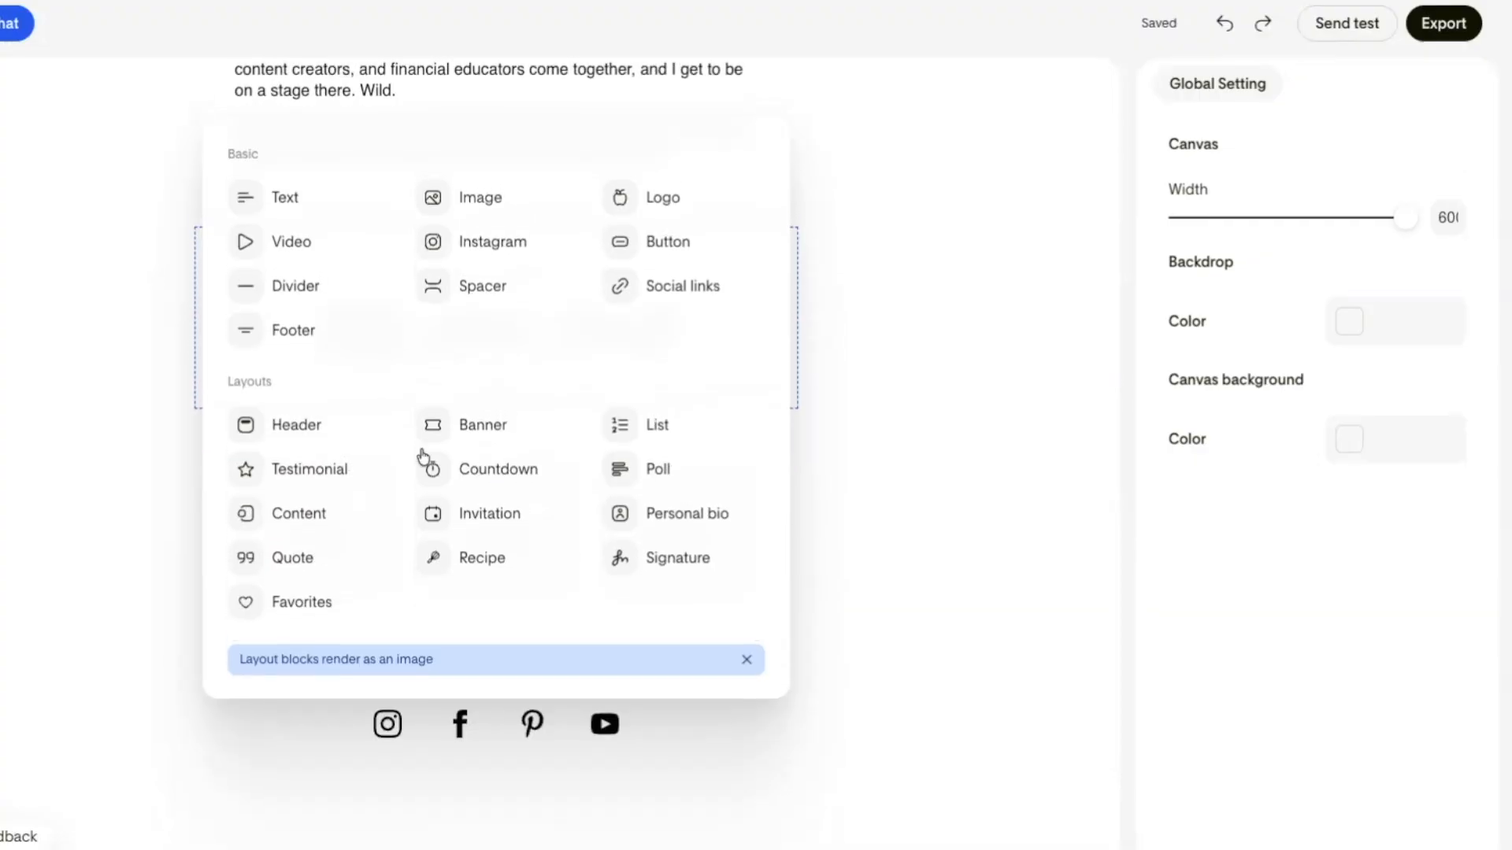
scroll(509, 448, up, 2)
scroll(507, 449, down, 3)
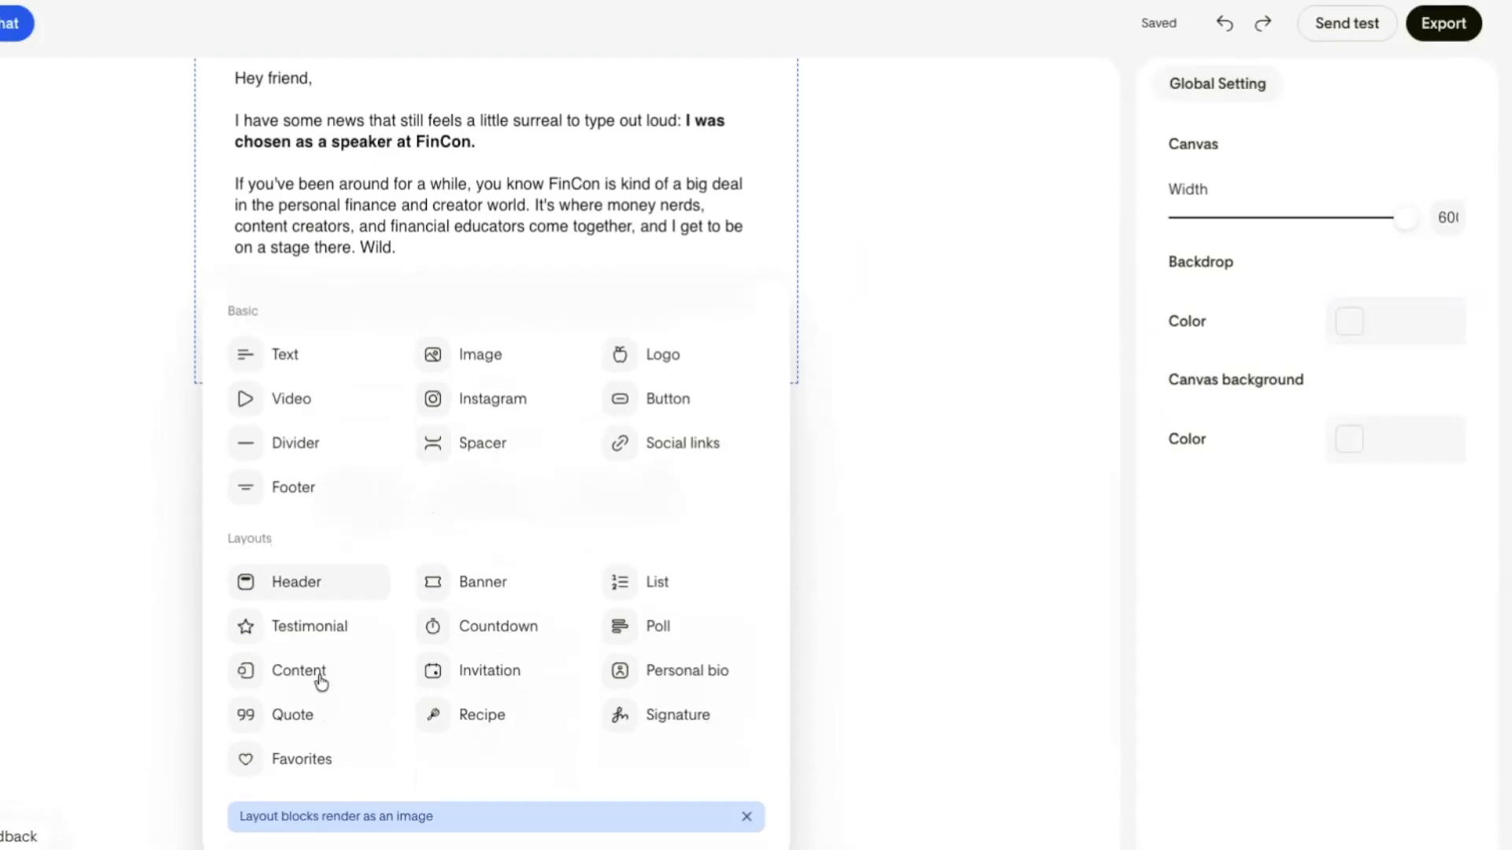
click(285, 760)
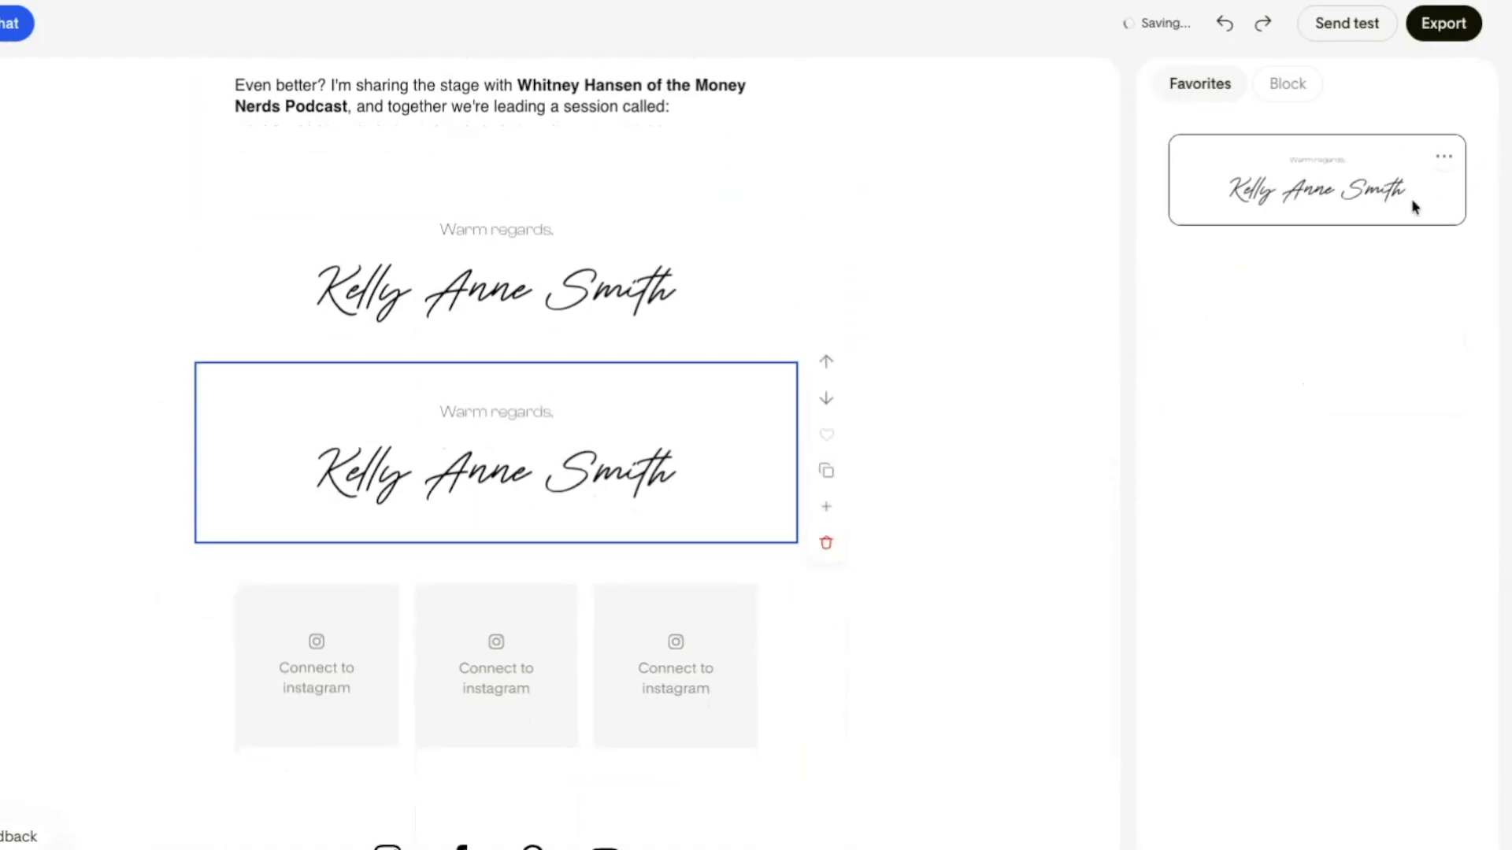
key(Delete)
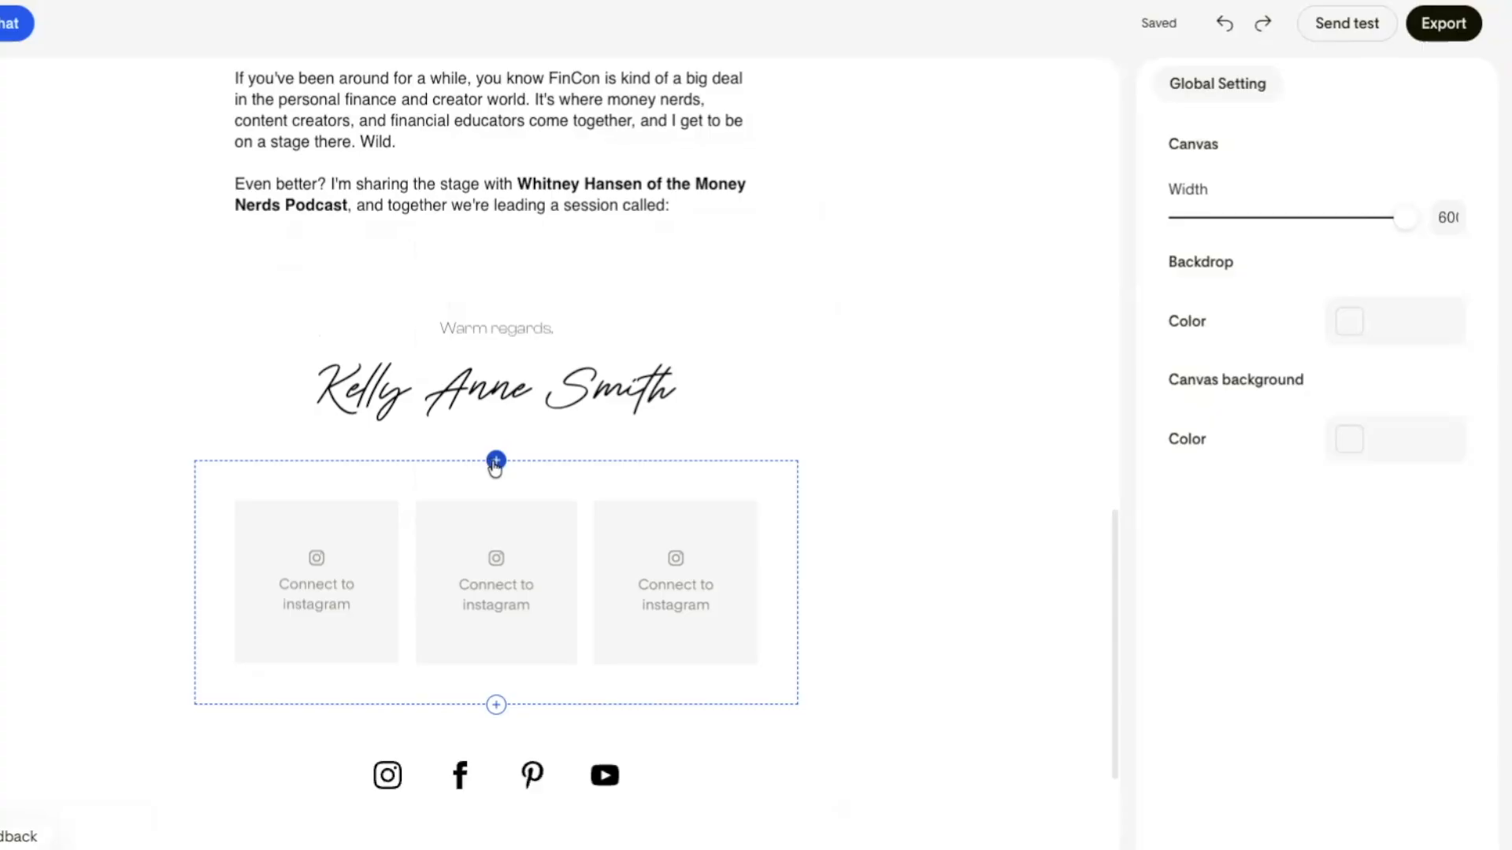
Connect the sender's Instagram account to the photo grid block below the signature
click(494, 462)
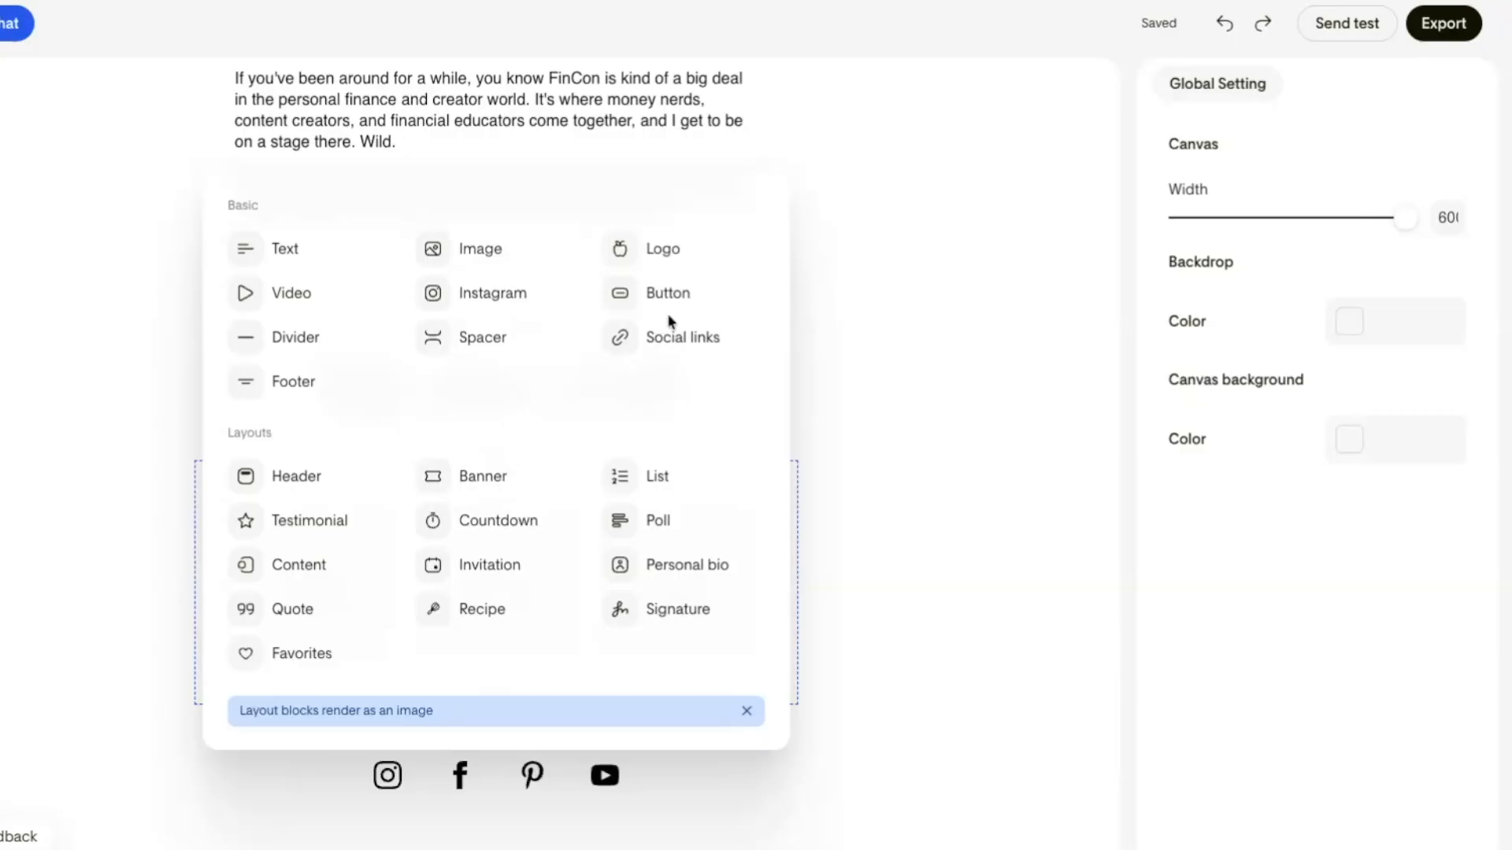
click(483, 295)
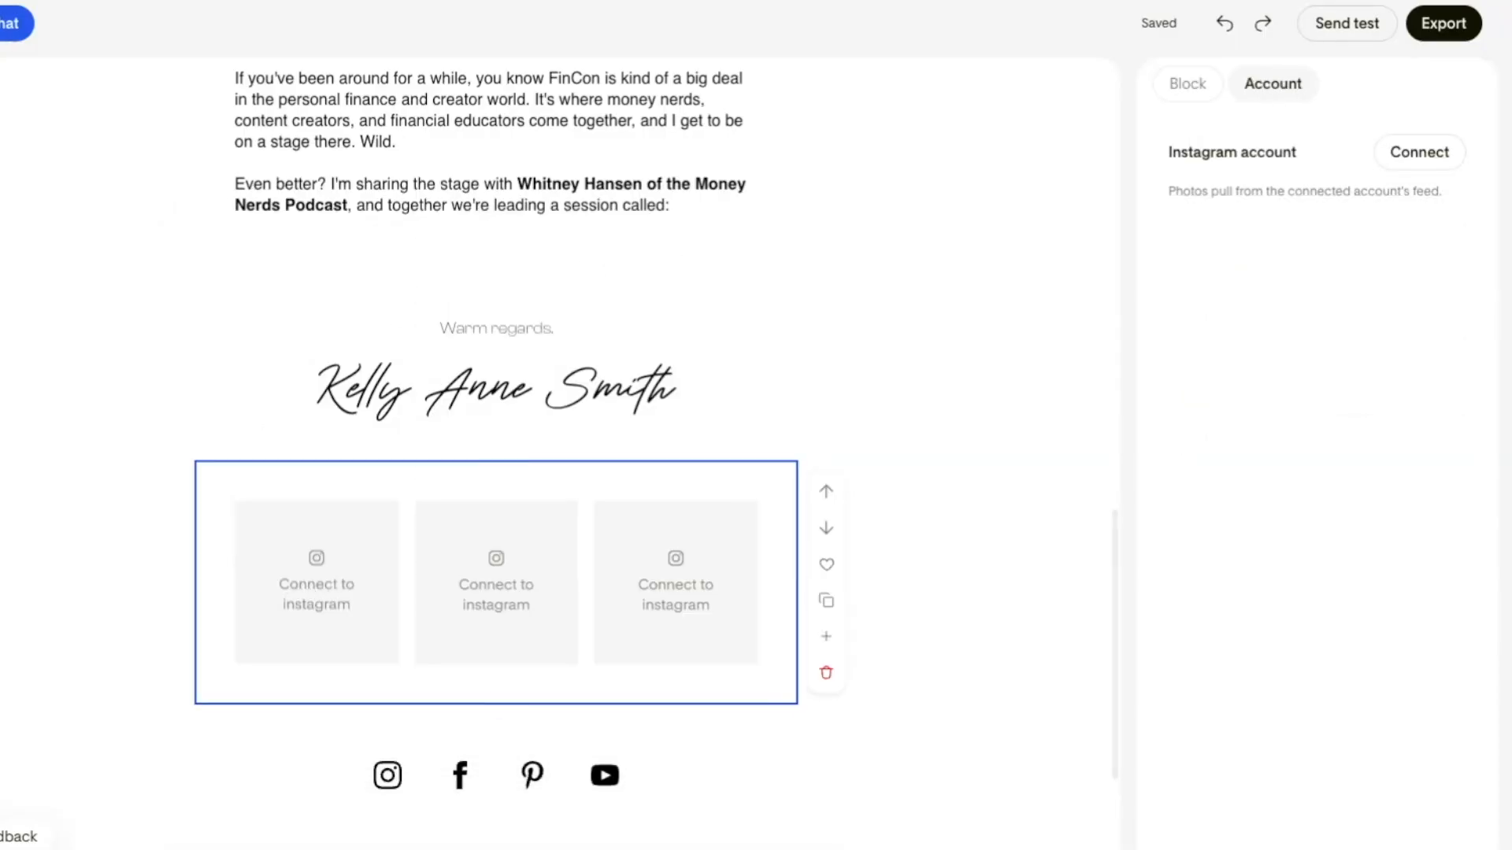
click(1387, 162)
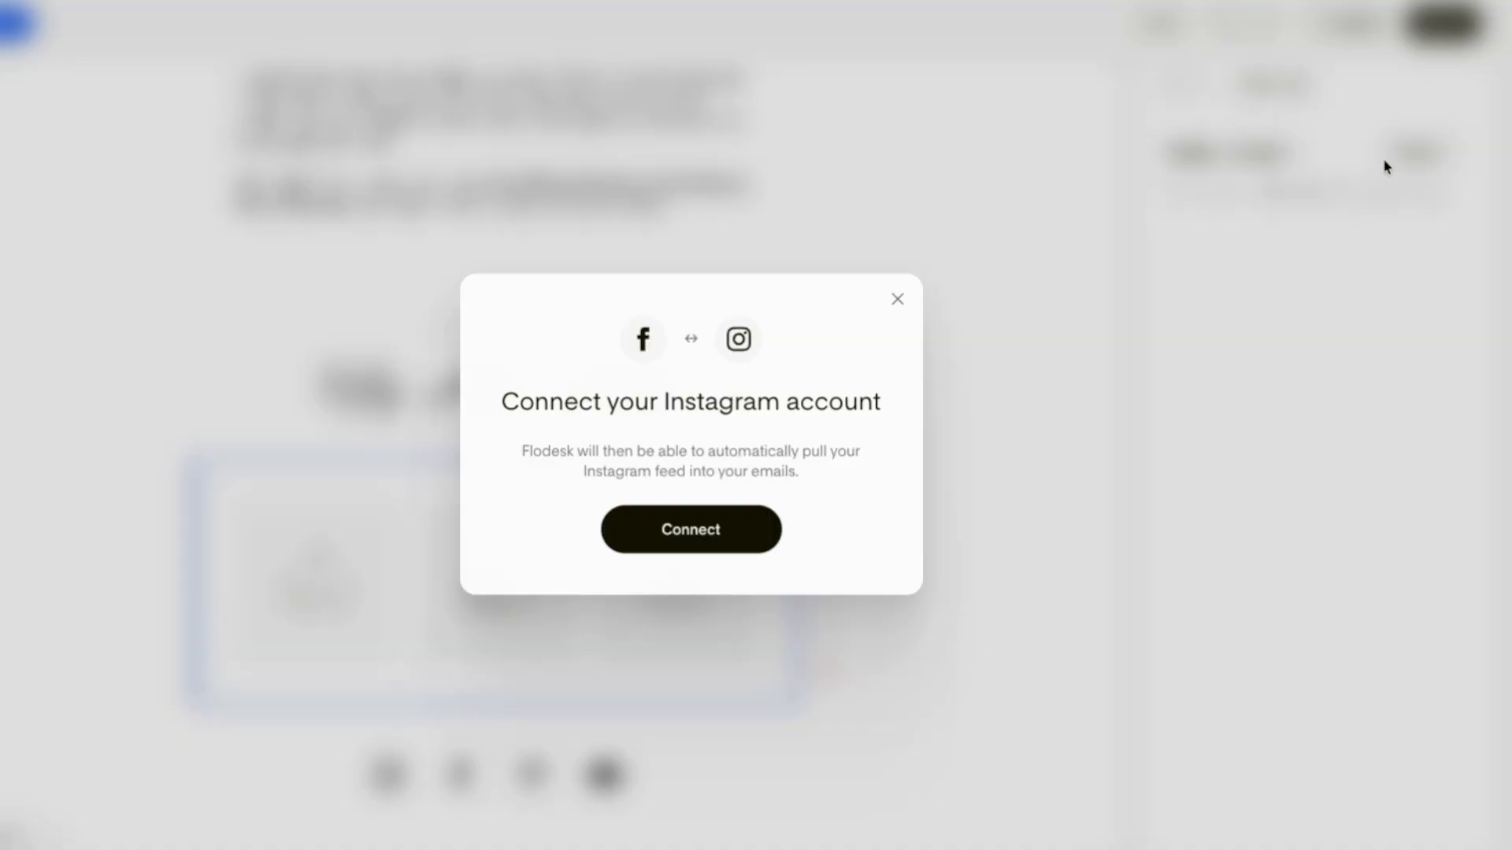
click(691, 535)
click(567, 567)
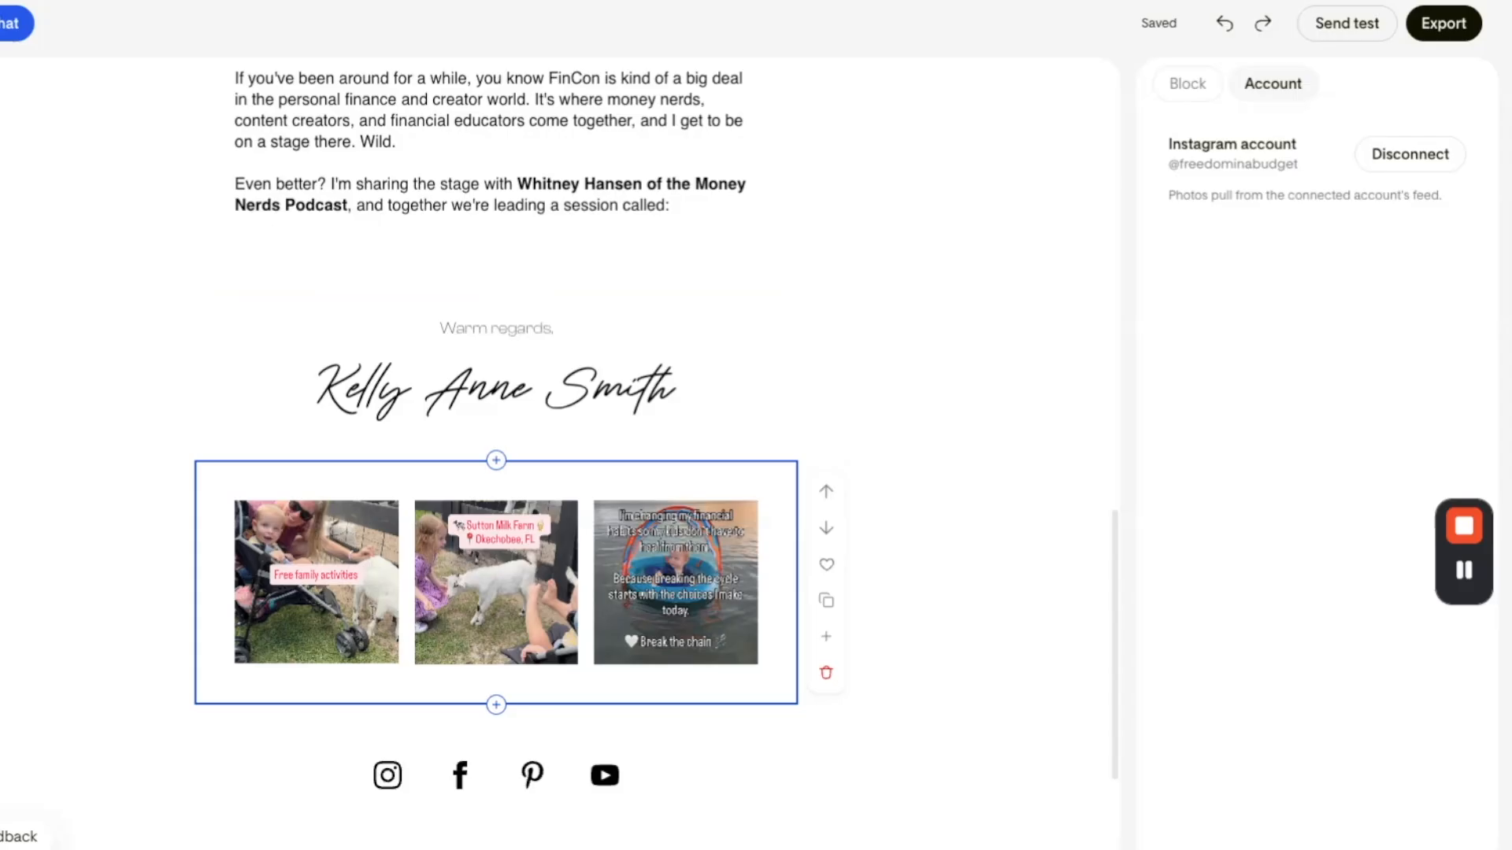
Review the whole newsletter, from the Instagram photos, social links and footer back to the header and promo text
scroll(449, 709, down, 3)
scroll(508, 543, up, 1)
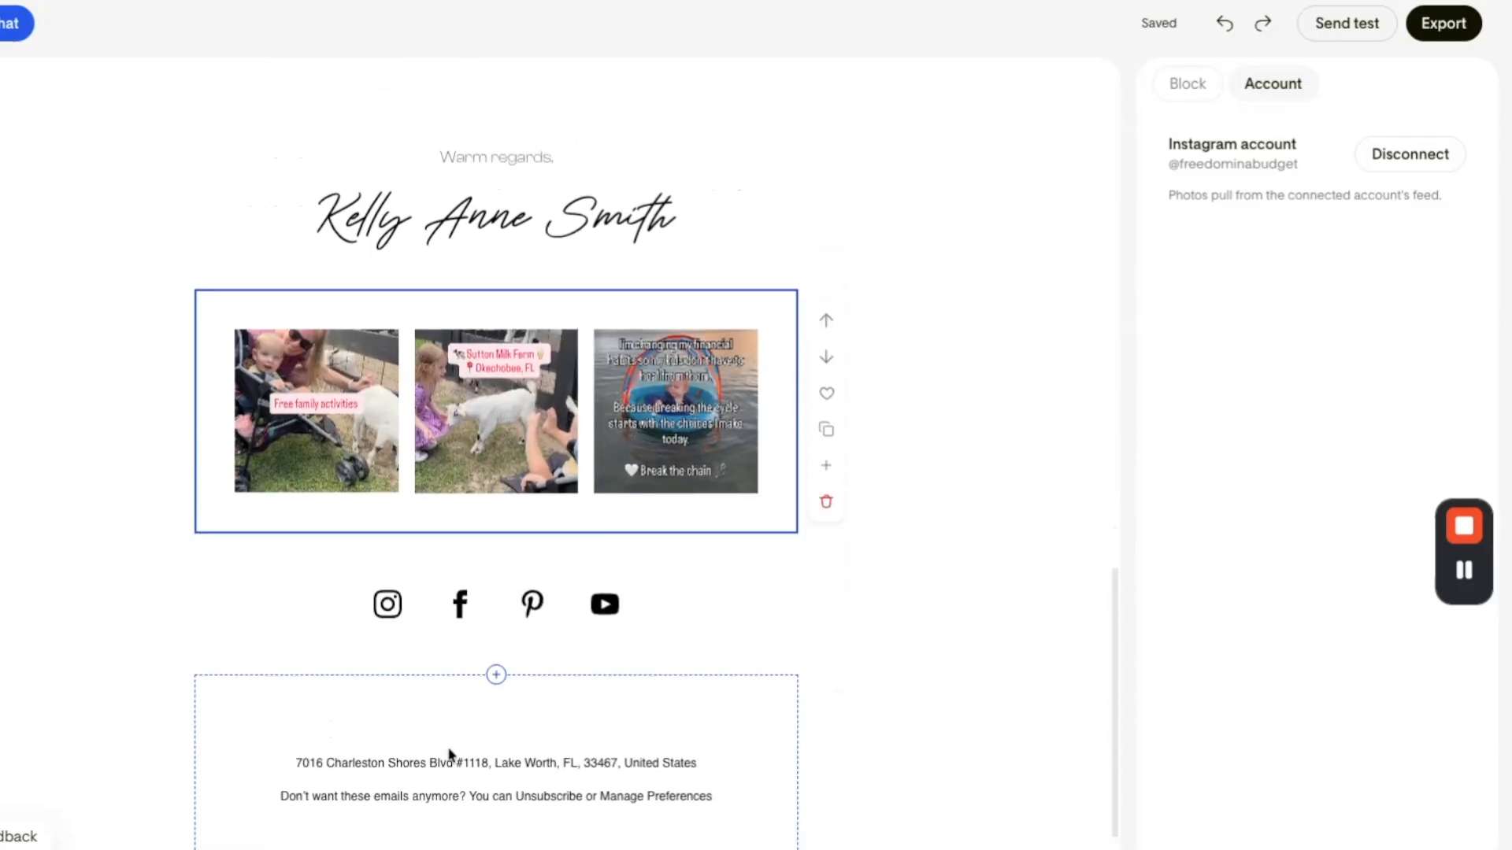
scroll(595, 712, down, 1)
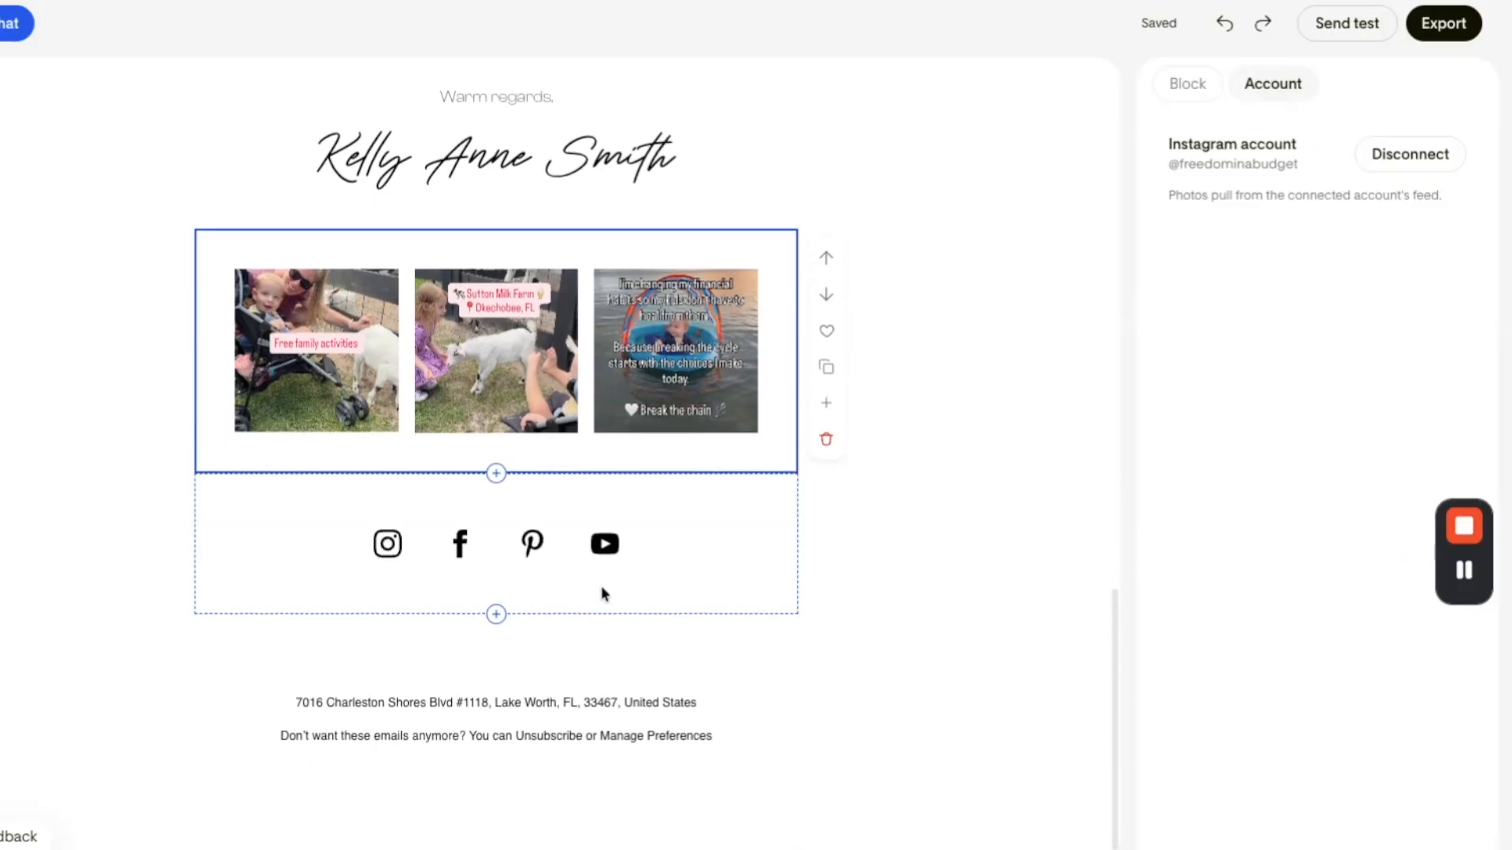
scroll(604, 592, up, 12)
scroll(605, 581, up, 8)
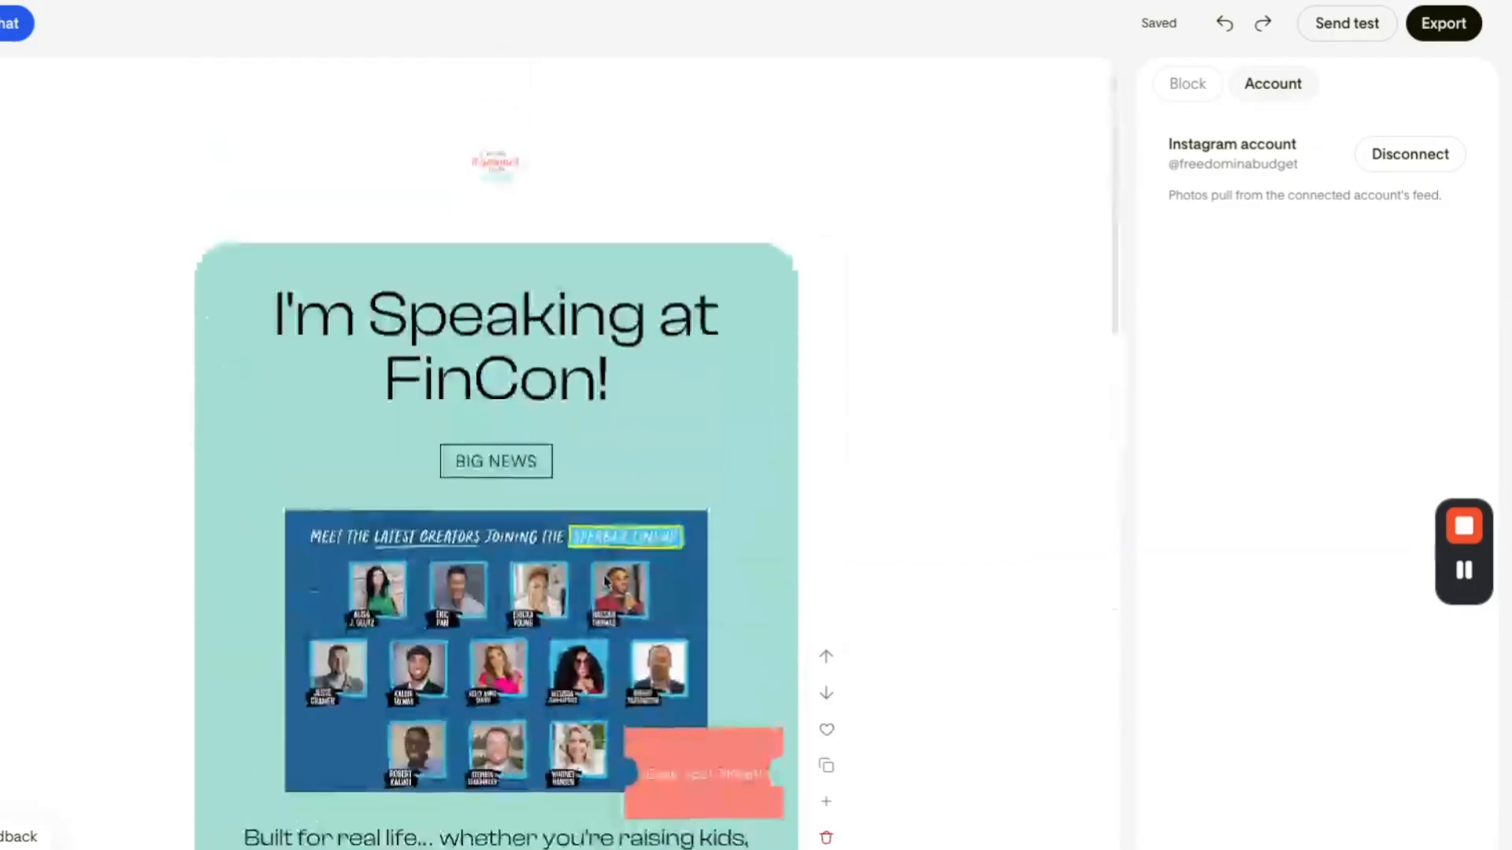
scroll(601, 574, down, 9)
scroll(739, 480, up, 1)
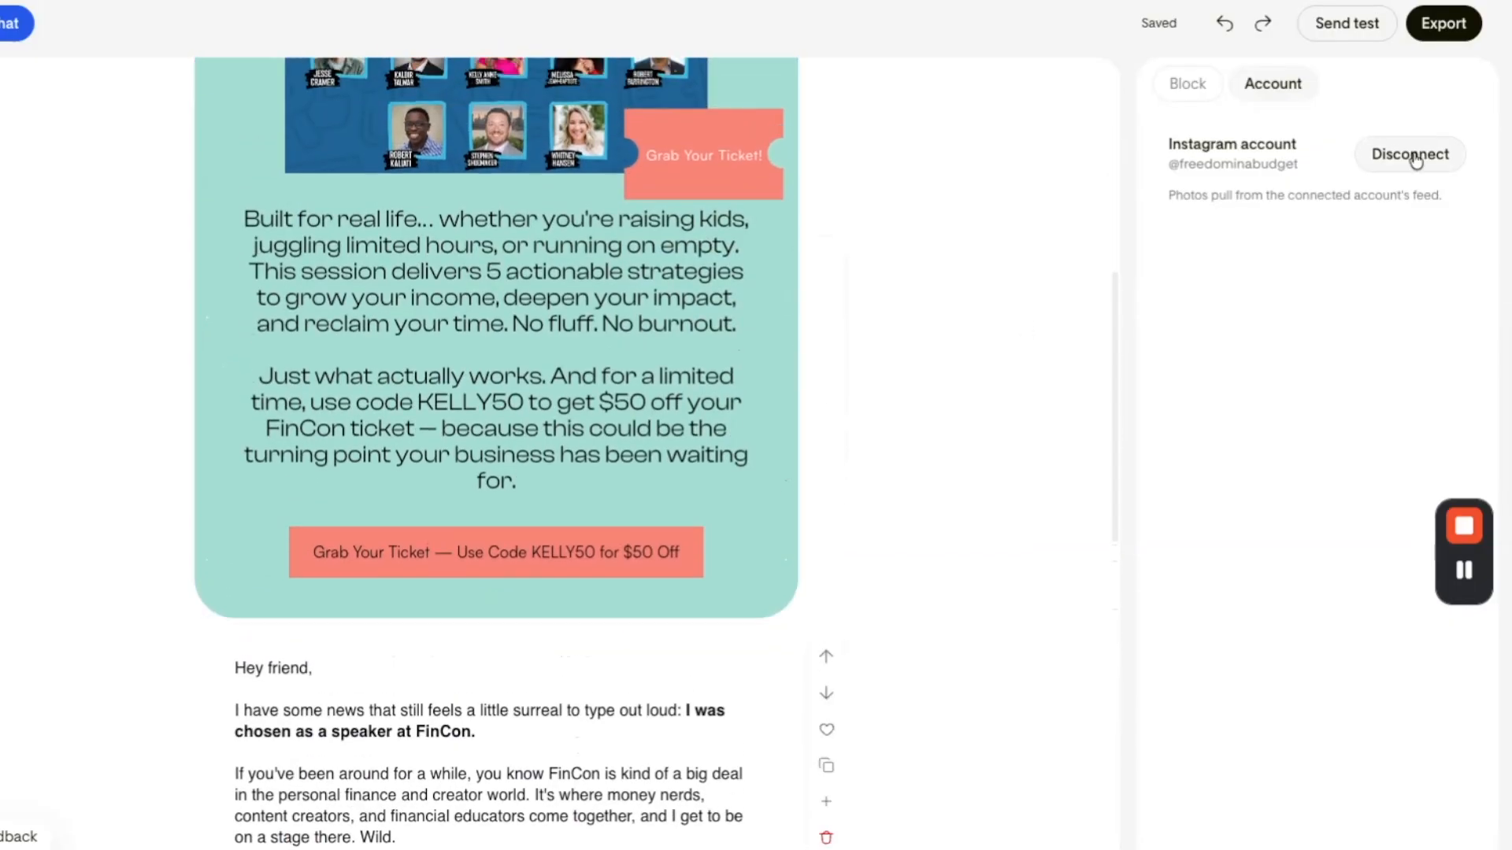
Send a test email of the newsletter with the subject "I'm going to be a speaker!!"
click(1366, 26)
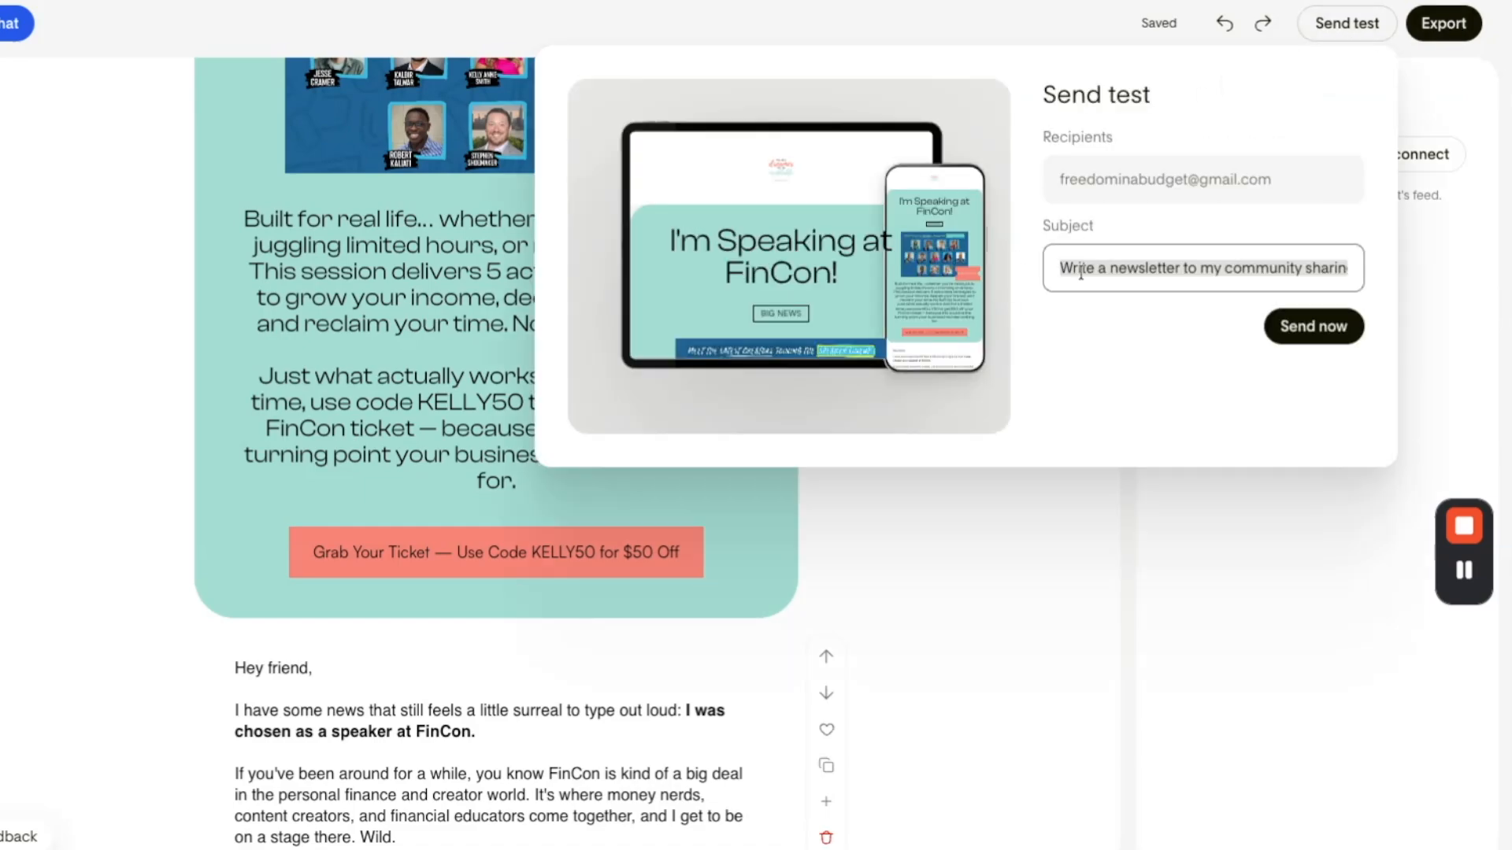
triple_click(1122, 278)
text(I'm going to be a speaker!!)
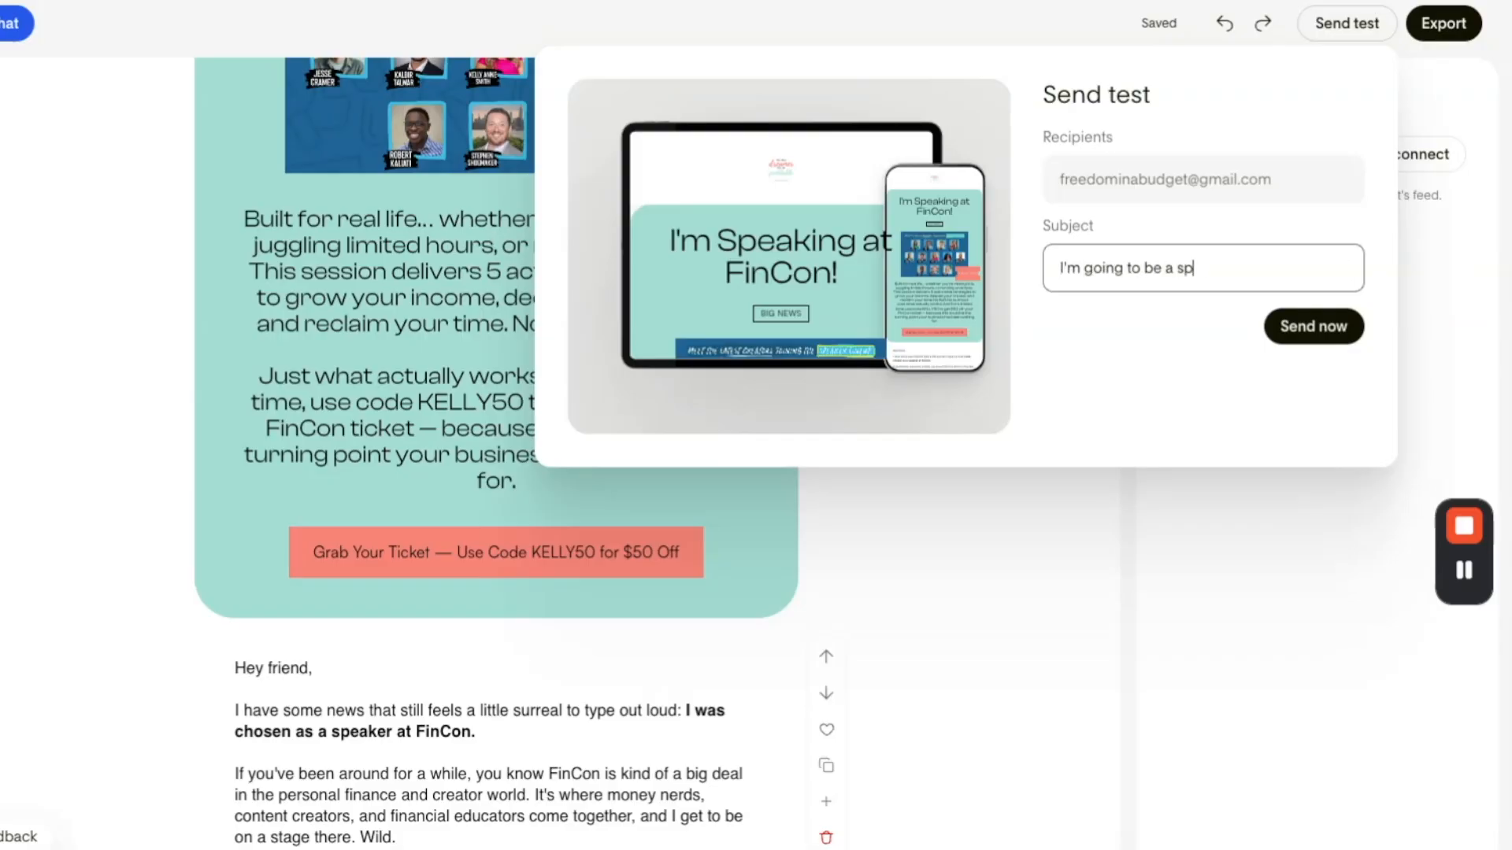
click(1323, 323)
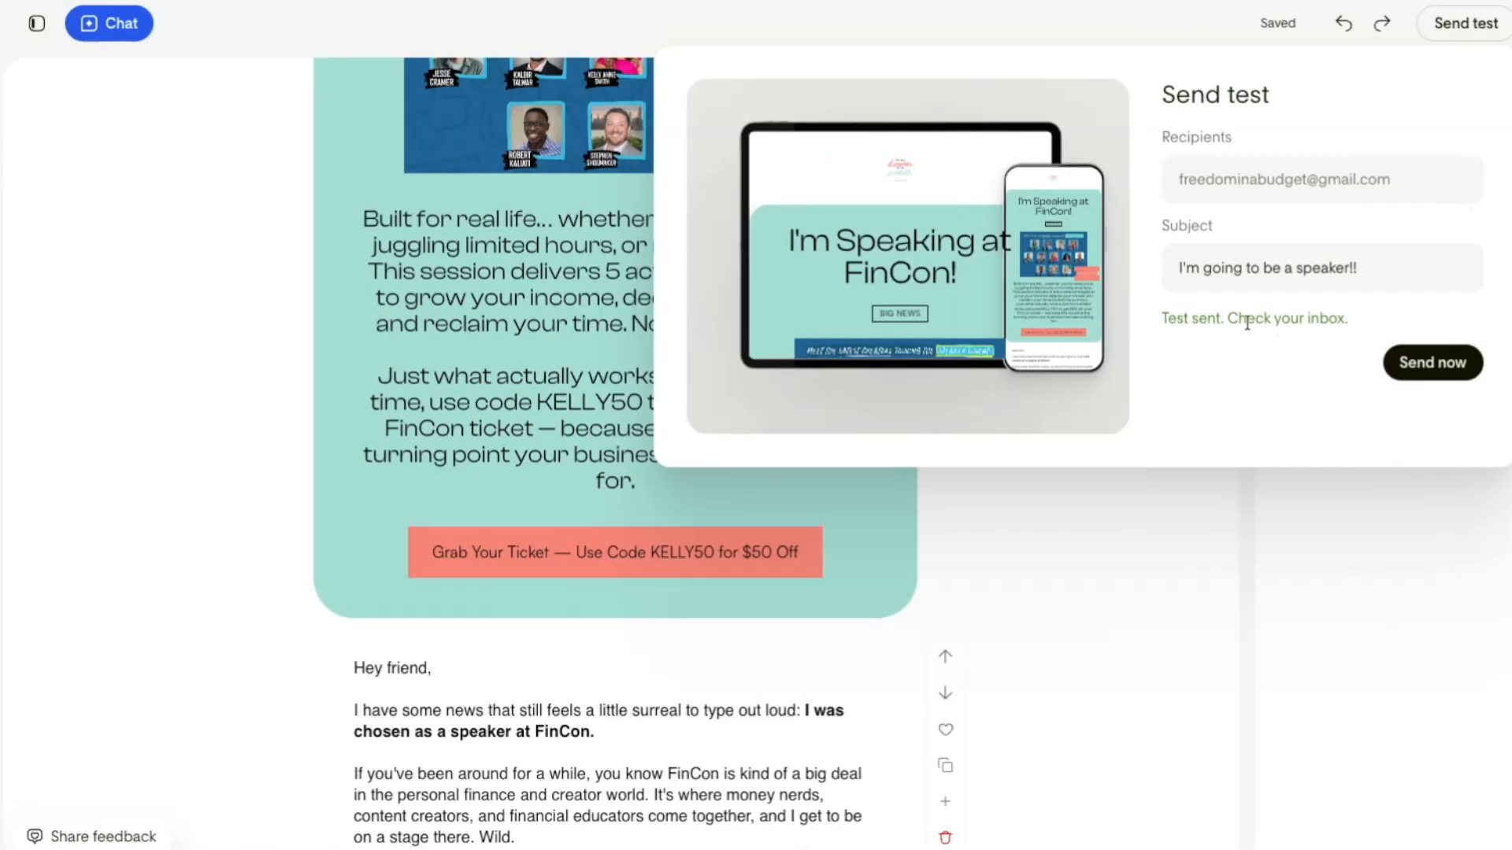
click(1214, 591)
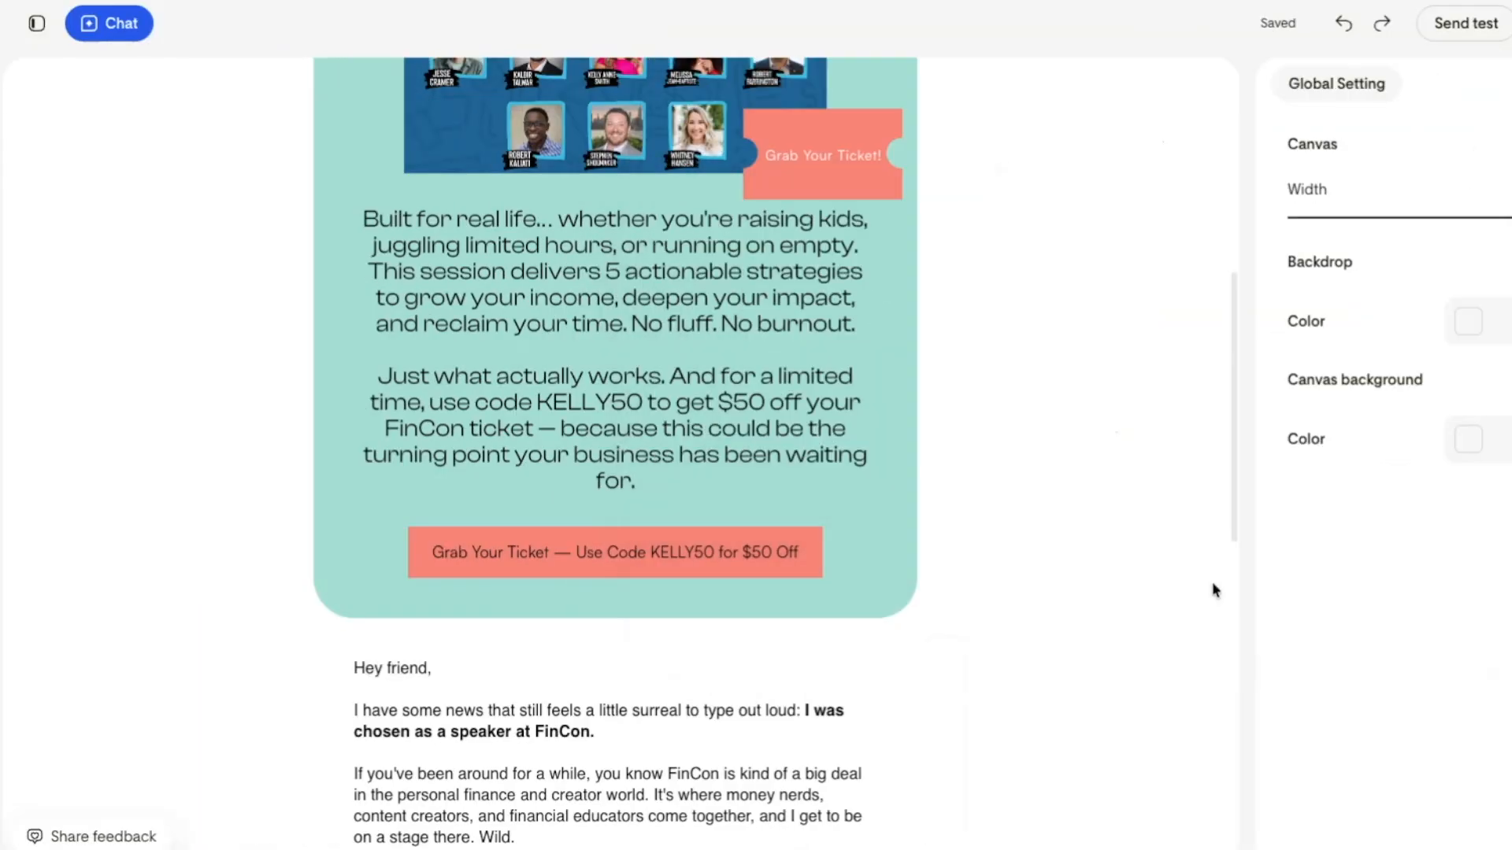
Export the newsletter to send with Flodesk, signing in and allowing Flodesk Studio to access the account
click(1511, 24)
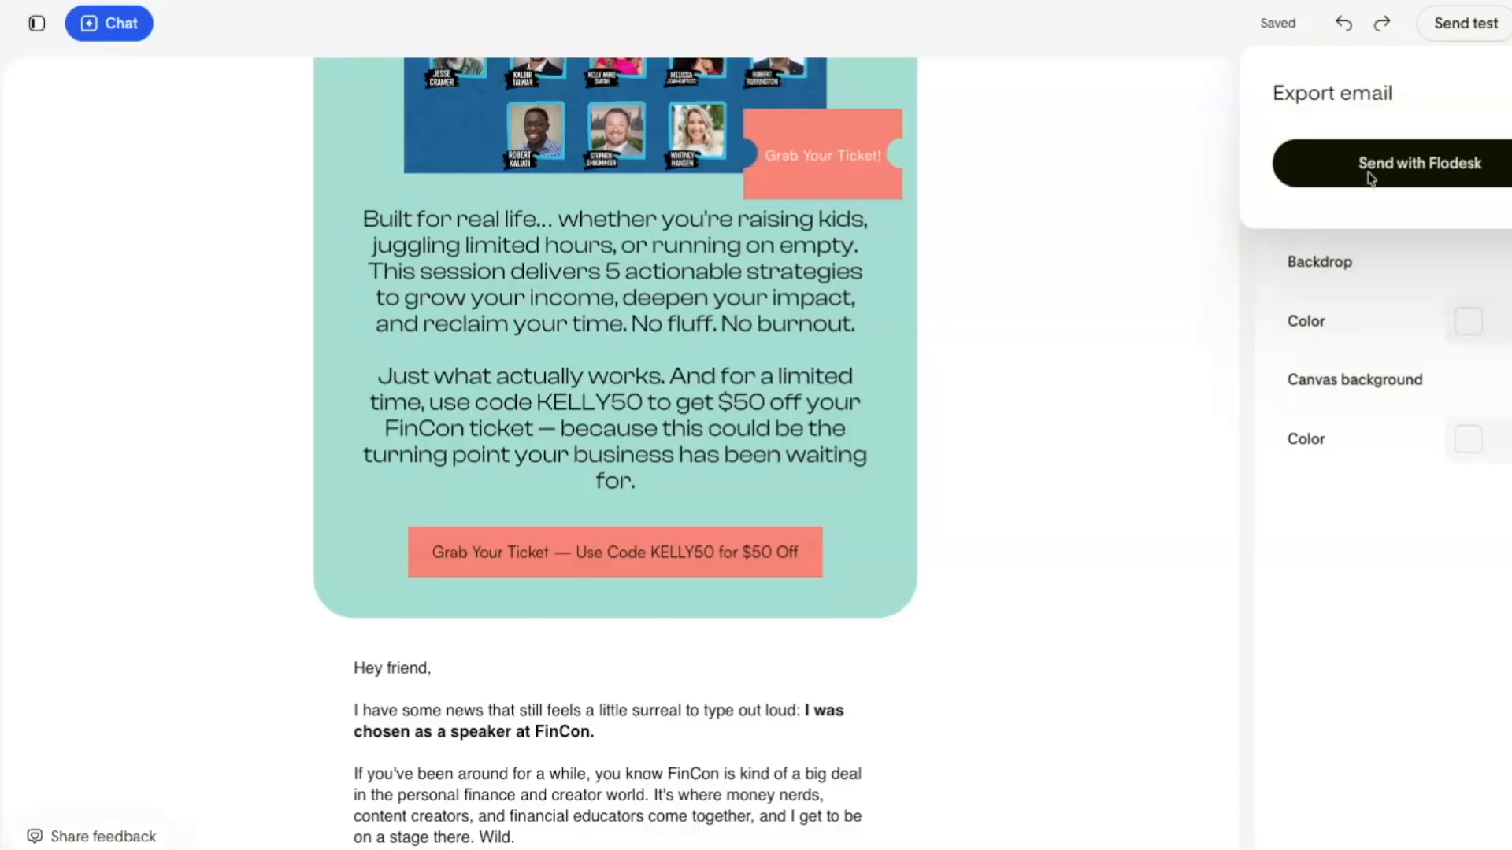
click(1391, 162)
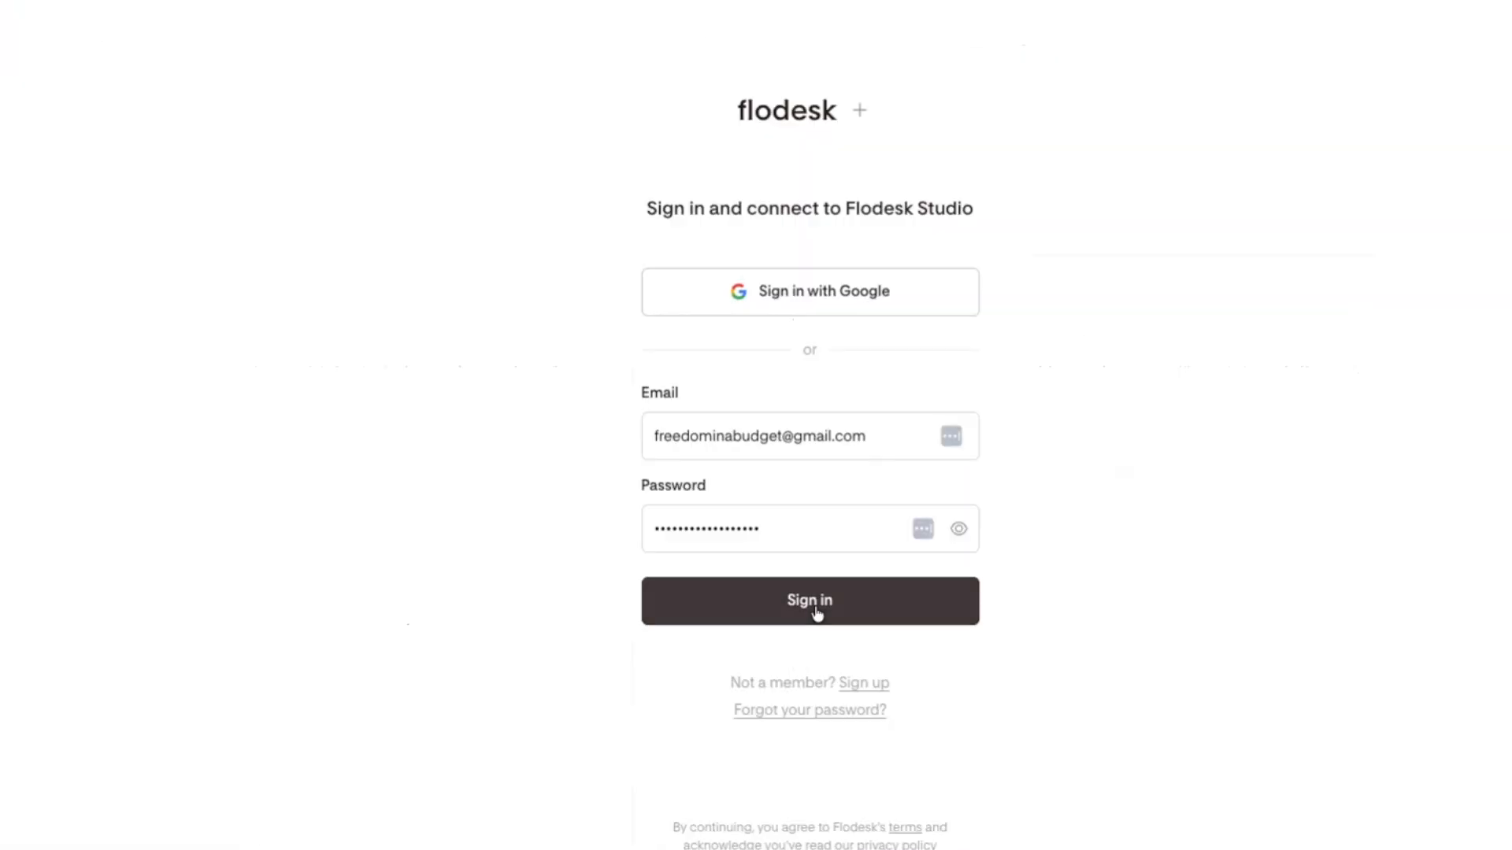
click(817, 617)
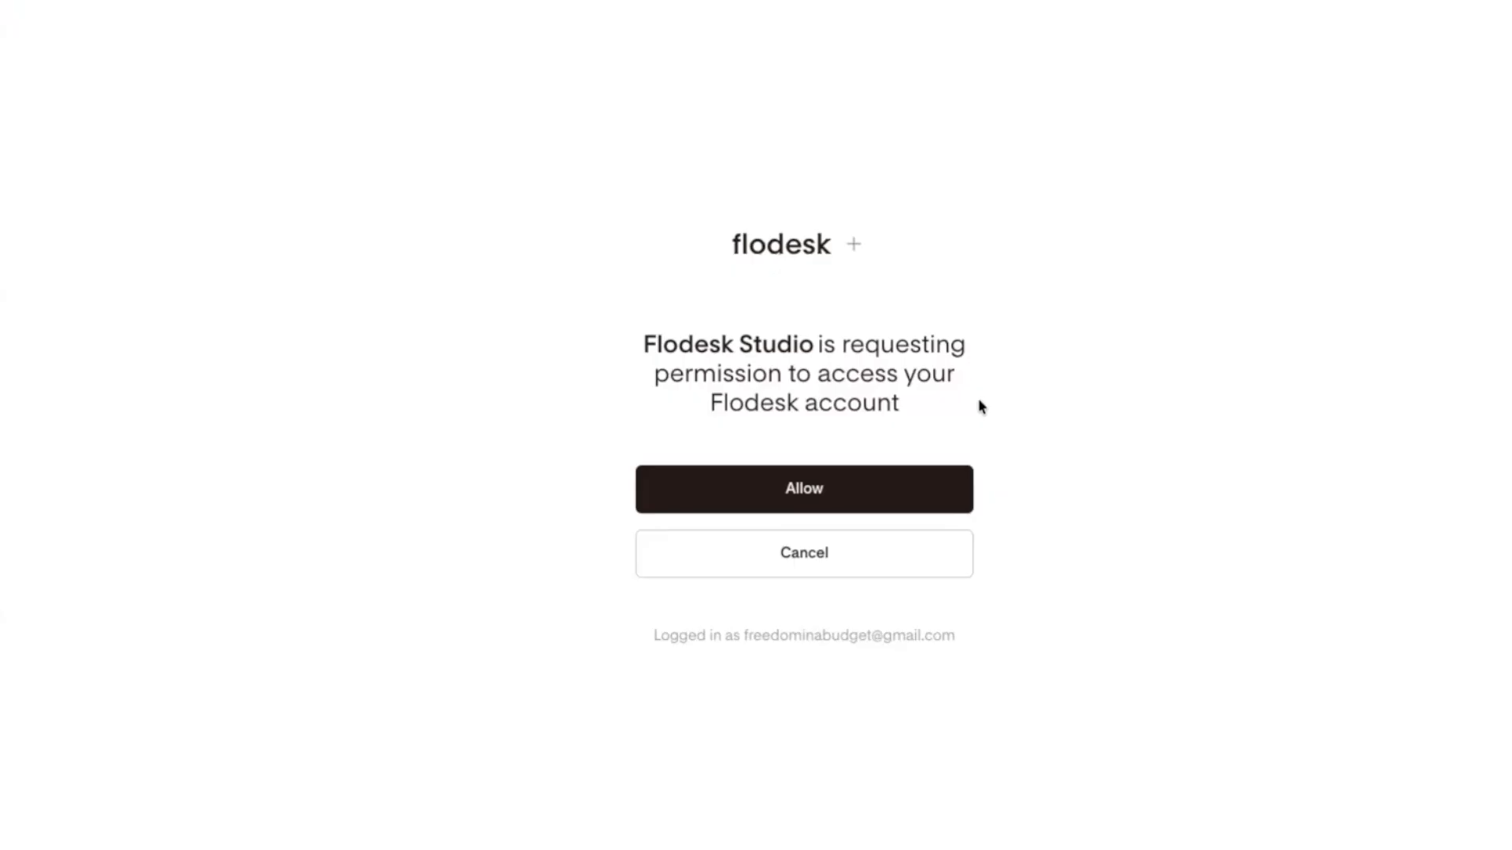
click(796, 502)
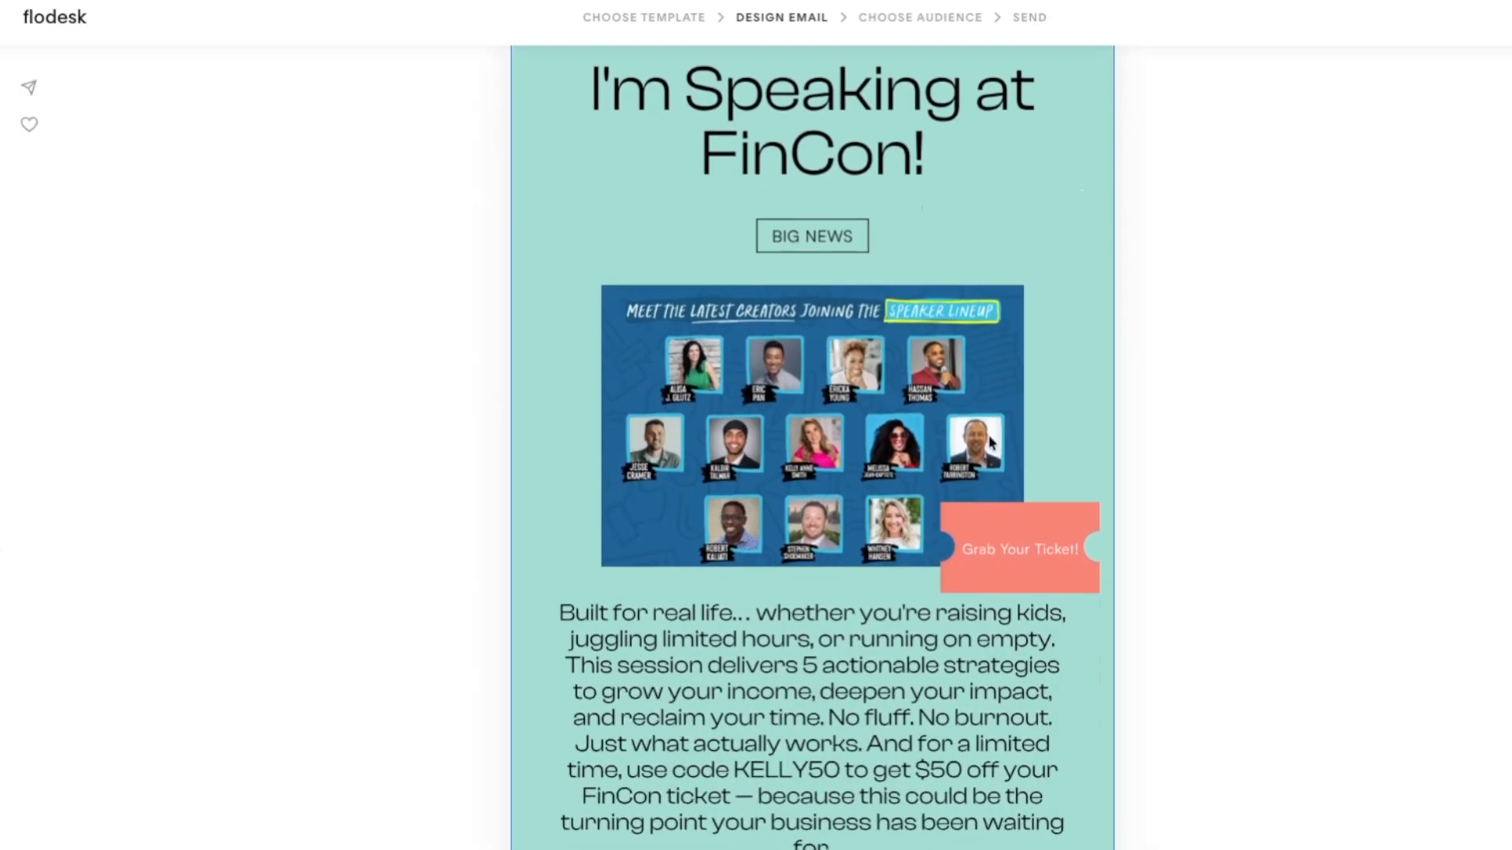
Review the imported newsletter in the Flodesk email builder, from the header to the letter text and the Studio block settings
scroll(983, 448, down, 6)
scroll(983, 448, down, 10)
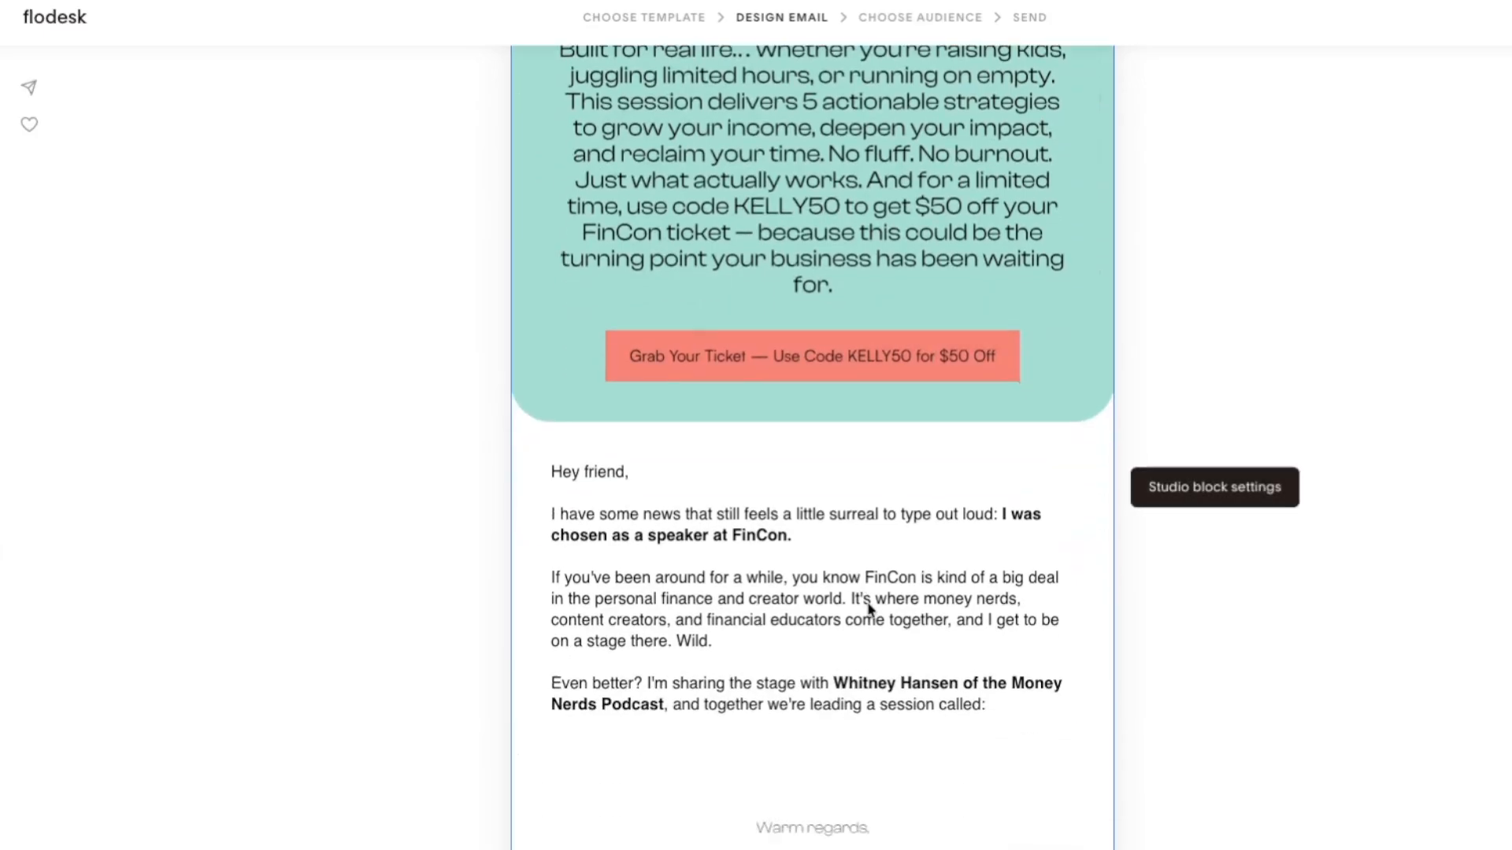
click(888, 669)
scroll(854, 512, up, 15)
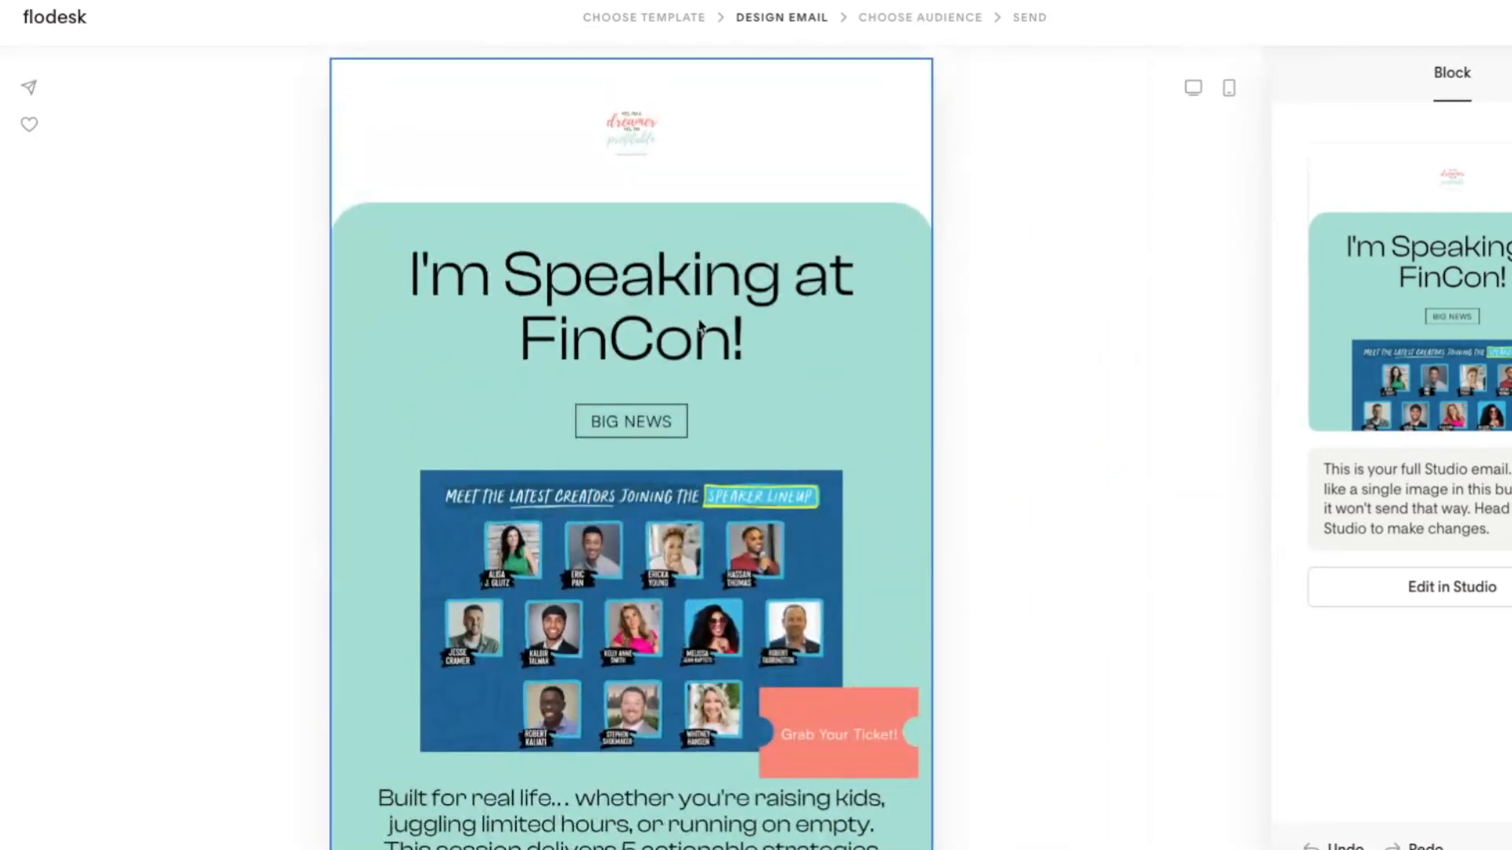
scroll(737, 561, down, 9)
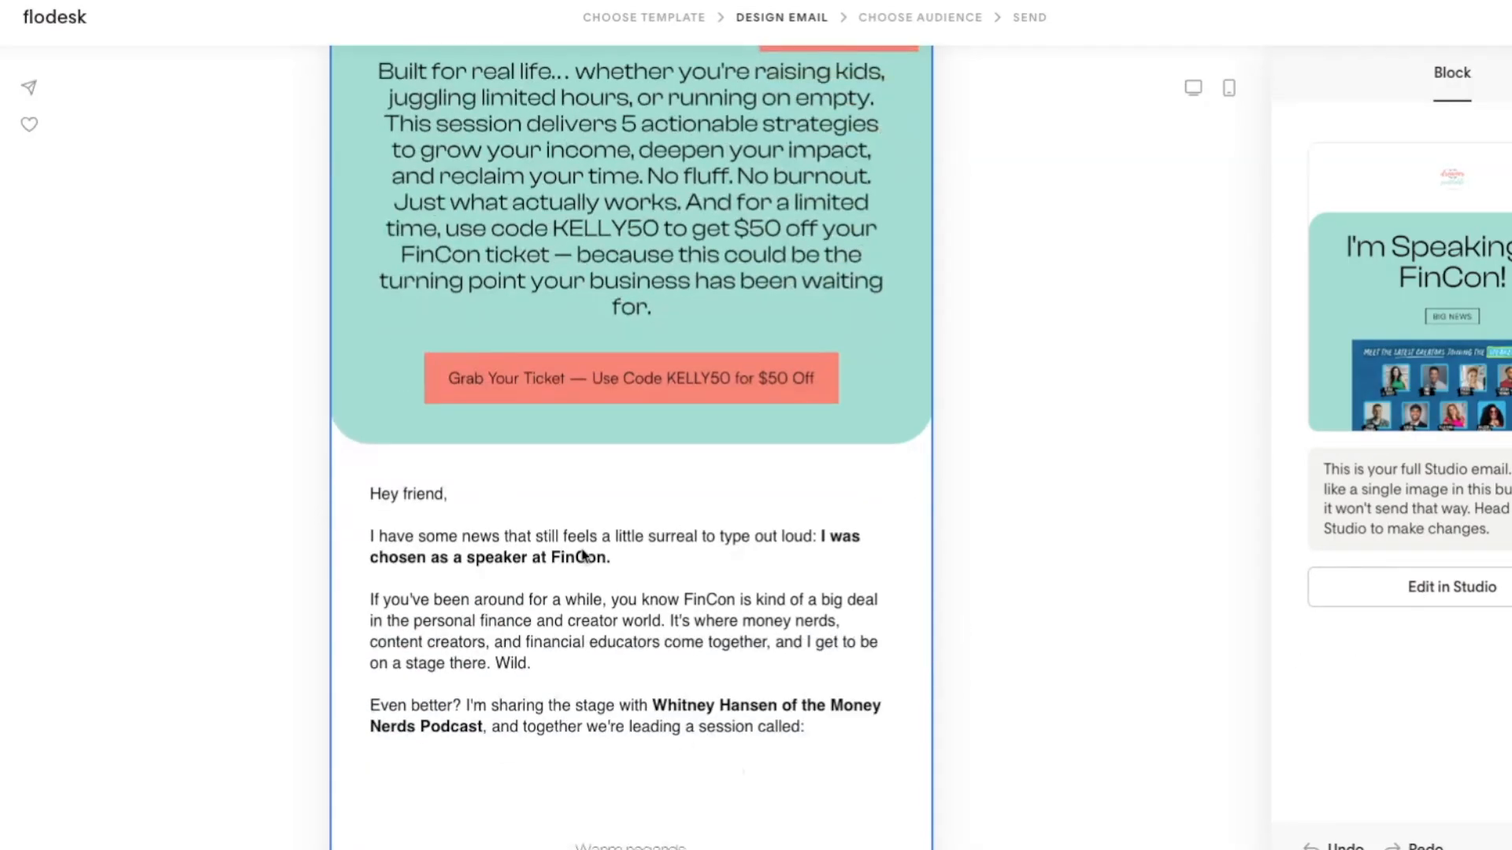
scroll(577, 544, up, 10)
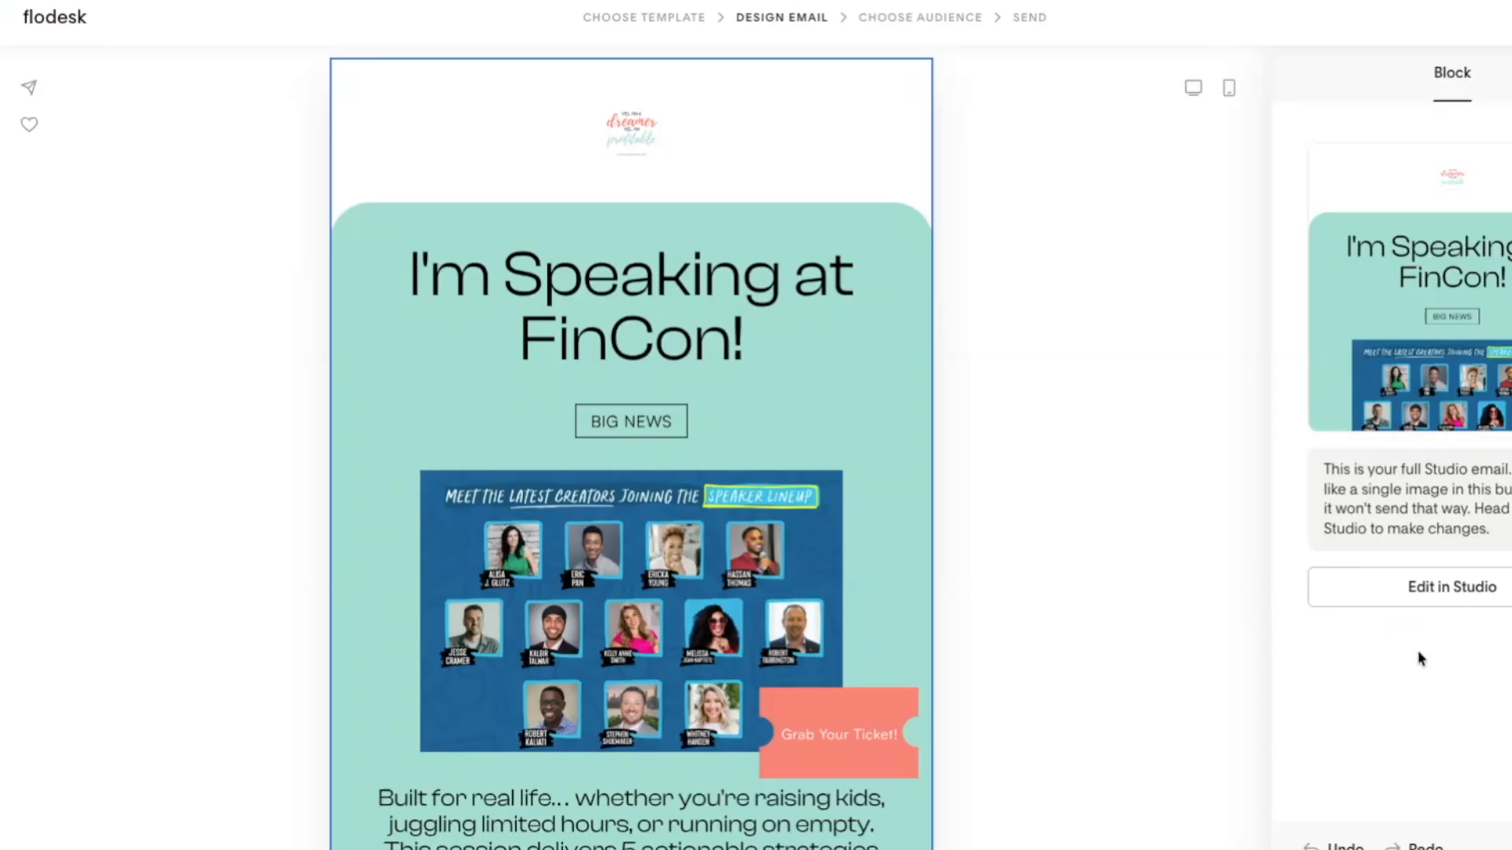
click(1408, 593)
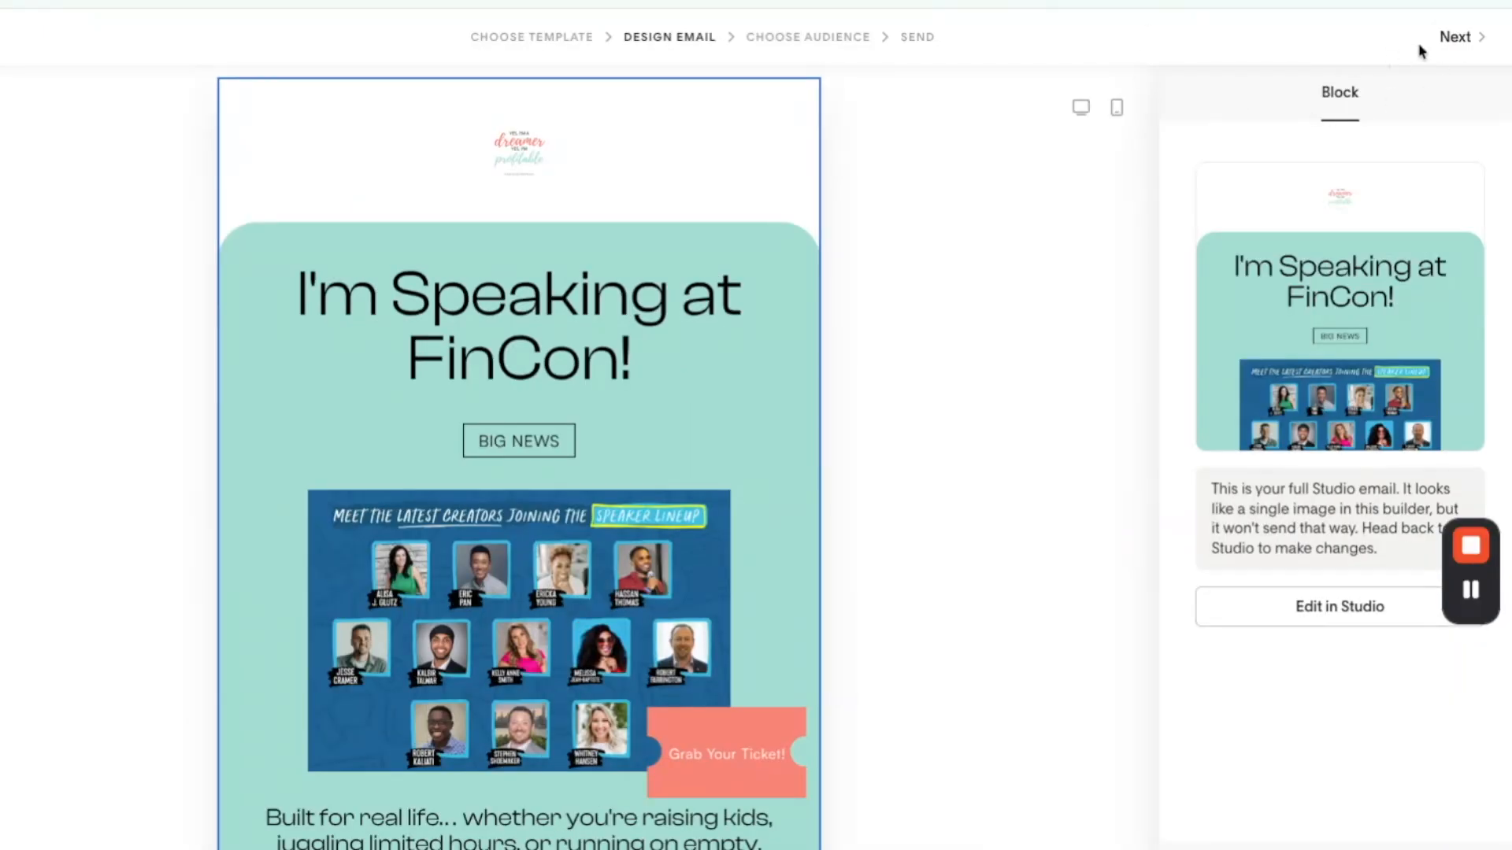
Accept the existing sender details and set the subject line "I'm going to be a speaker!!" with preview text "Plus $50 off your ticket!"
click(1458, 36)
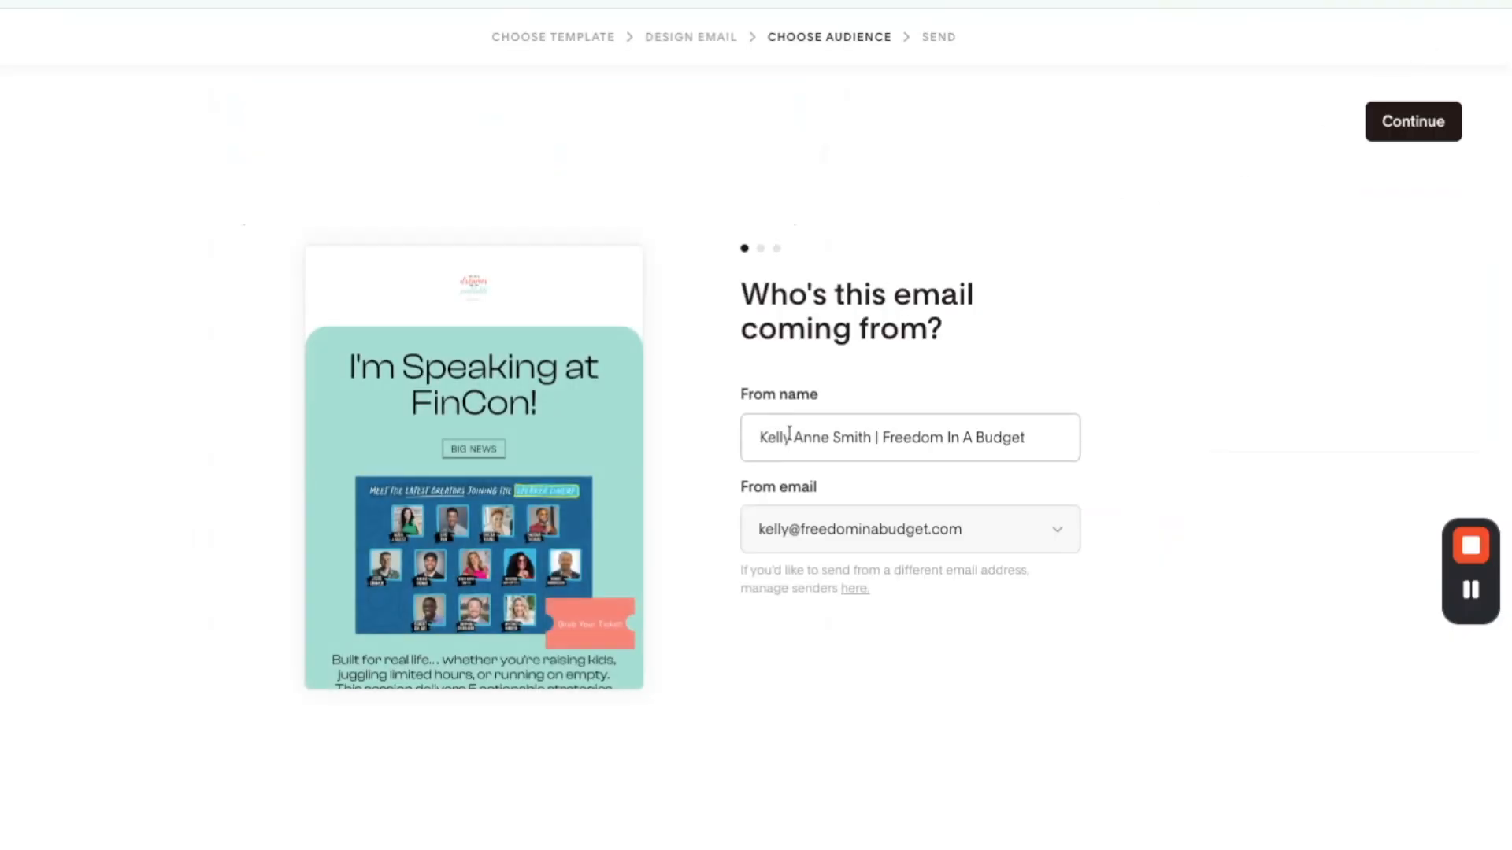
click(1421, 138)
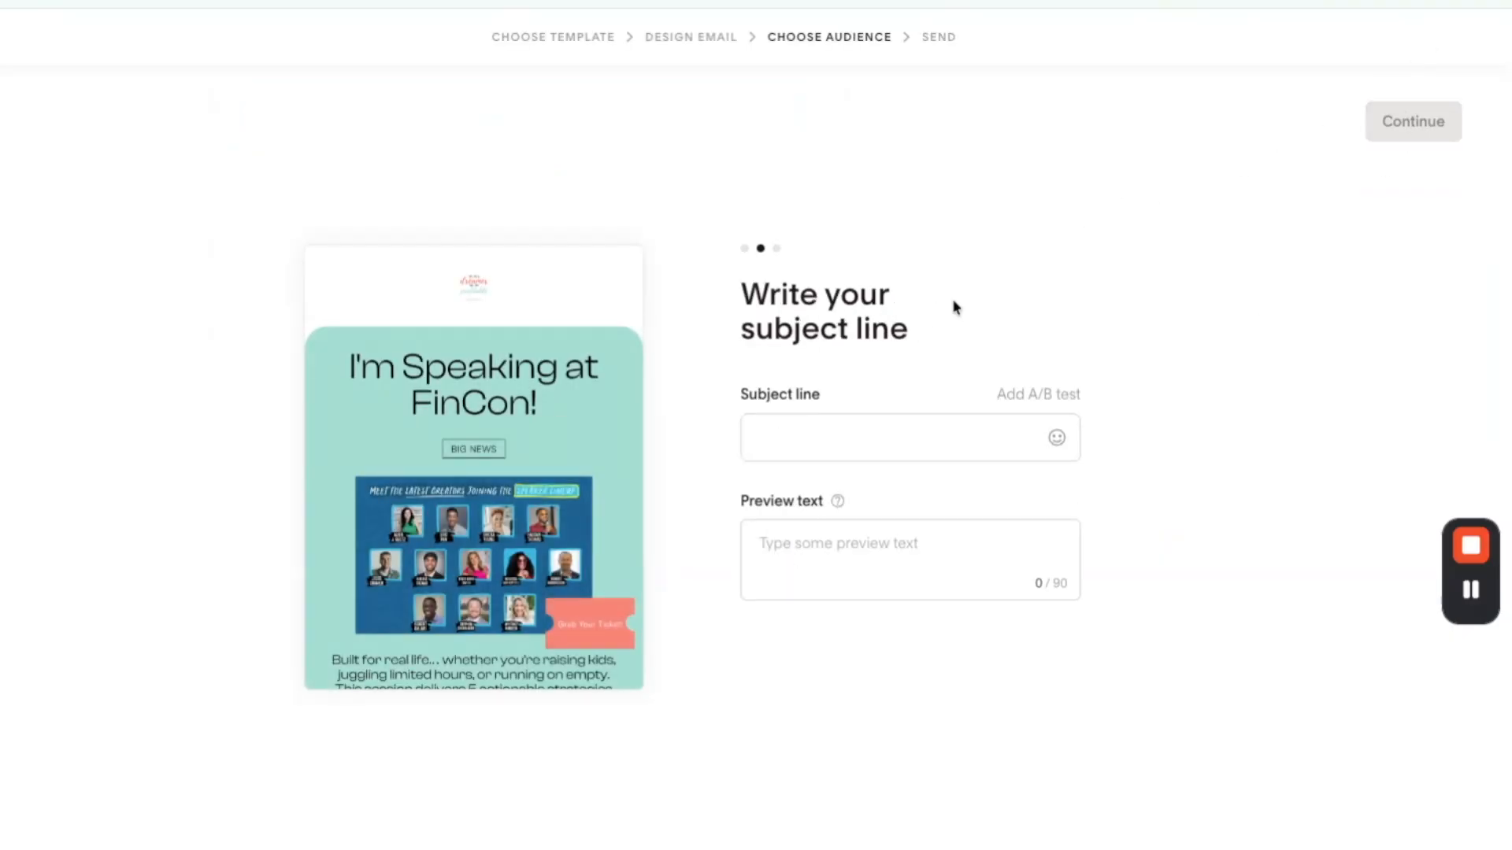
click(857, 441)
click(907, 435)
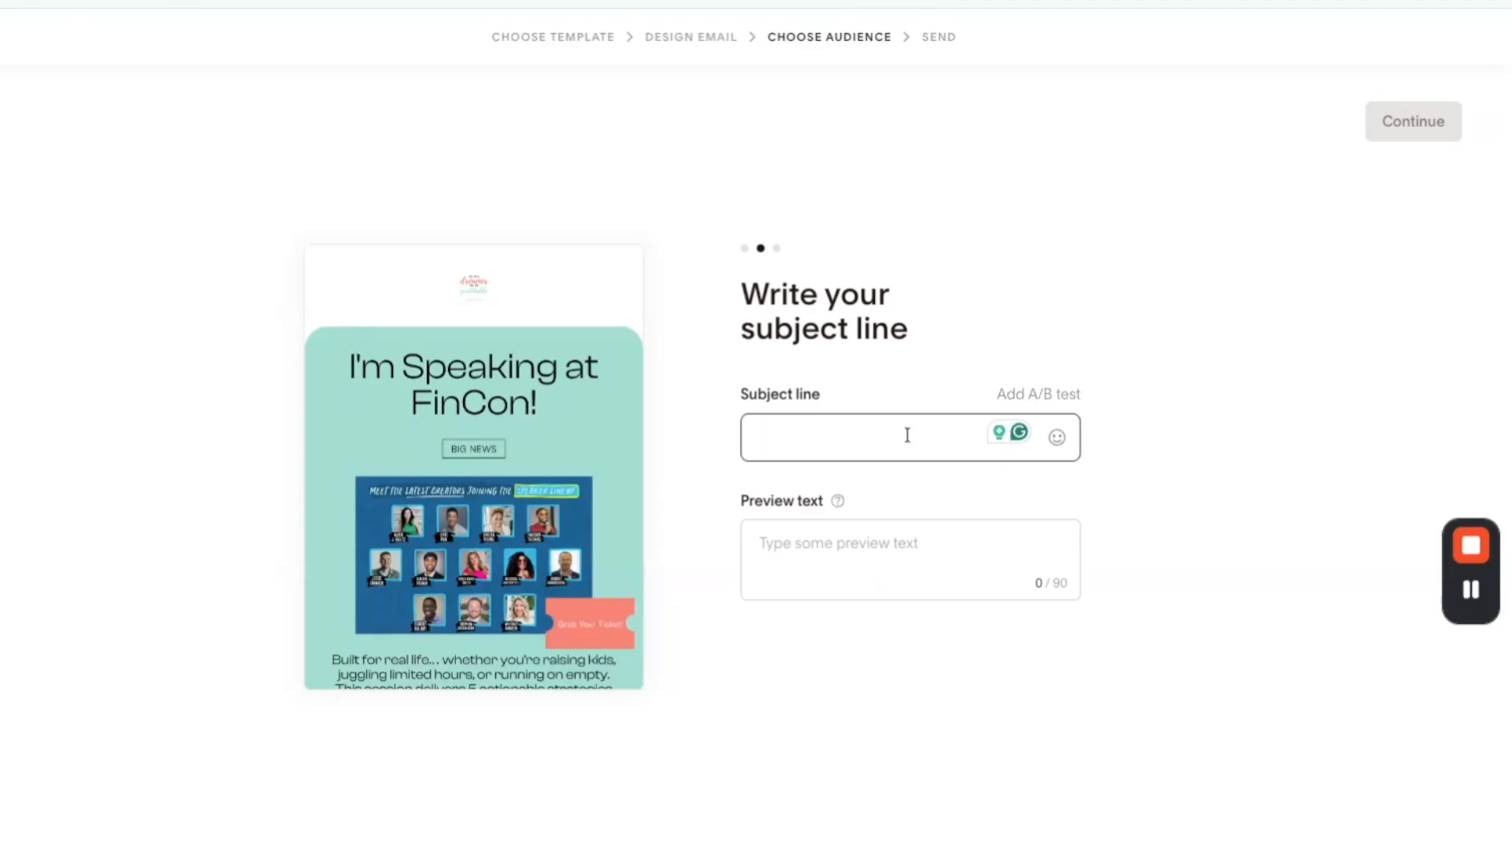
text(I'm going to be a speaker!!)
click(949, 550)
text(Plus $50 off your ticket!)
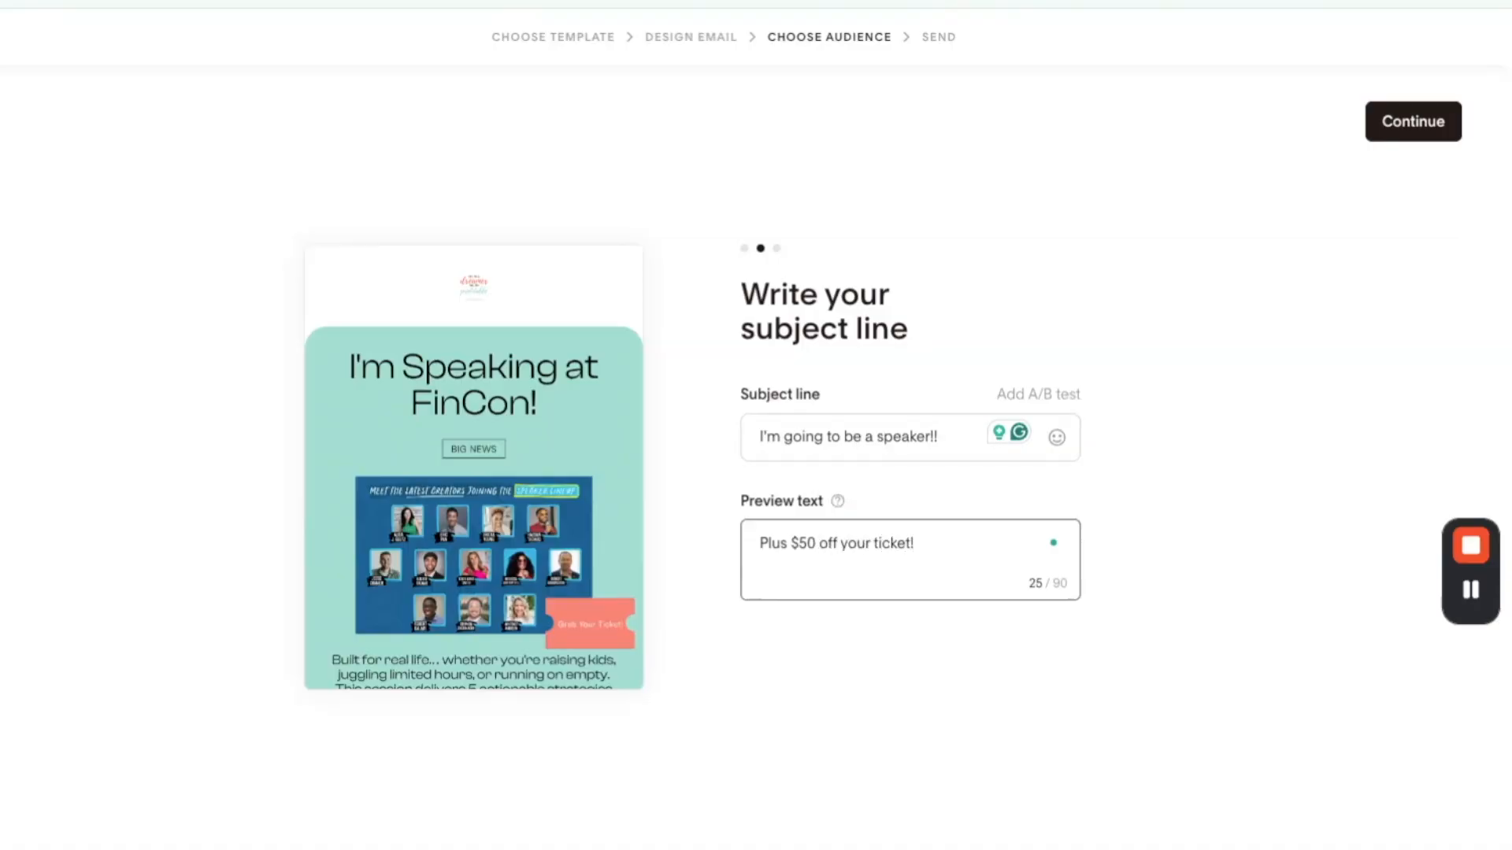
click(1413, 123)
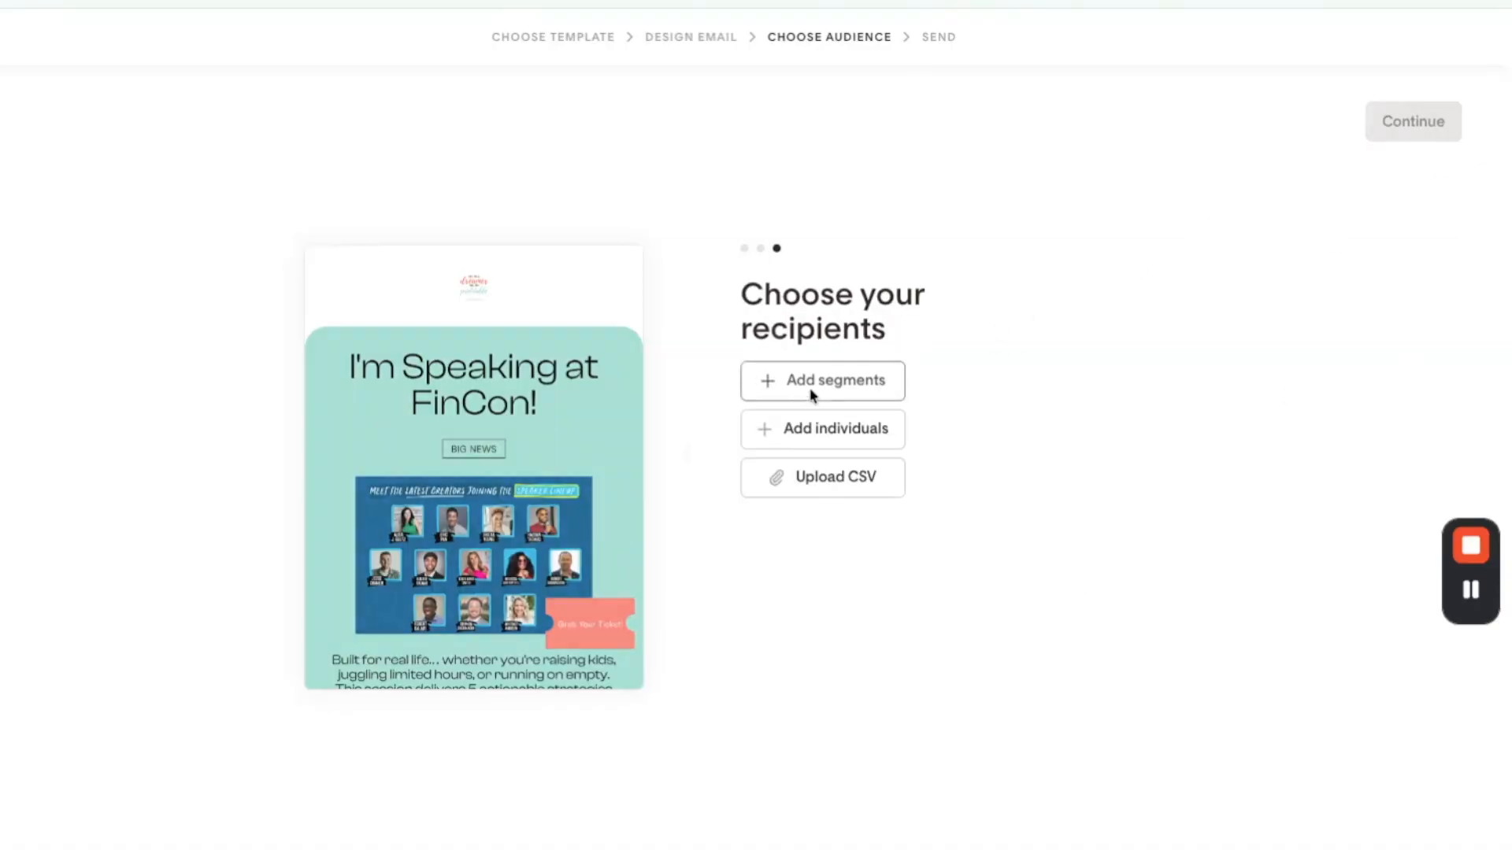
Include the "All active subscribers" segment as the email's recipients and proceed to the send timing options
click(810, 394)
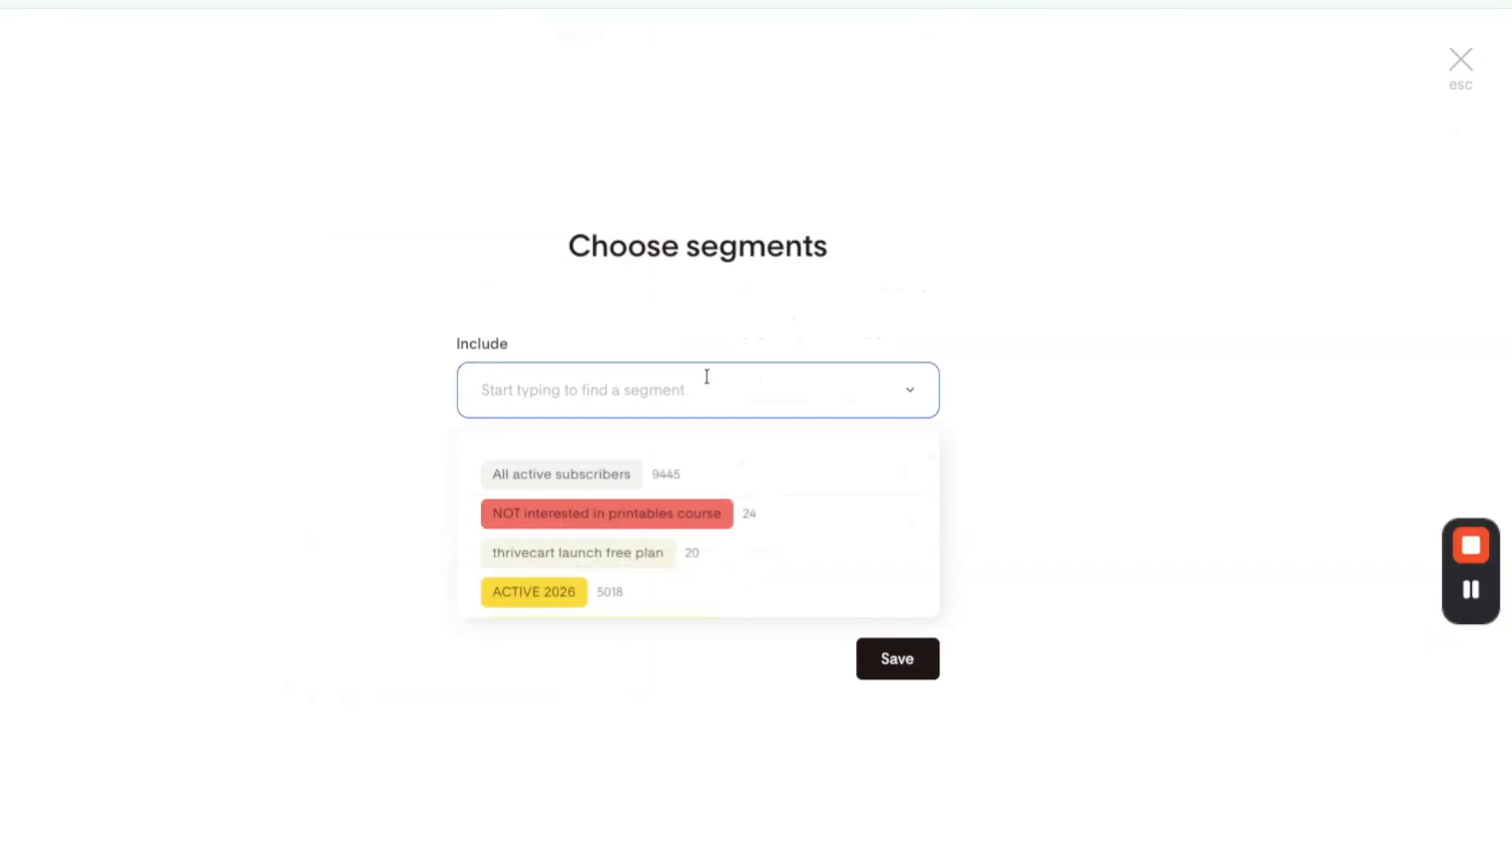
click(594, 472)
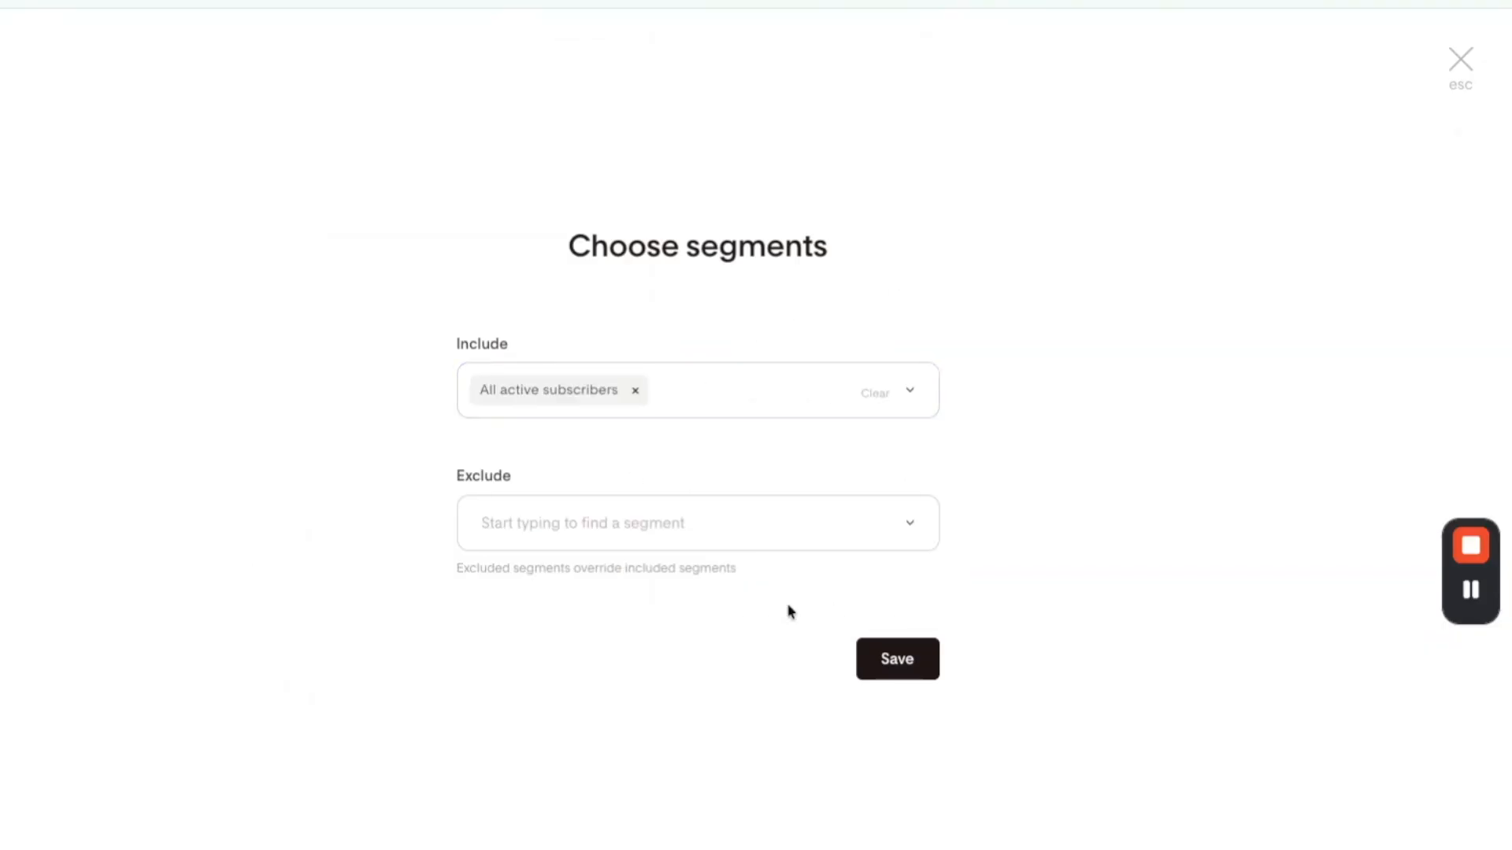
click(887, 668)
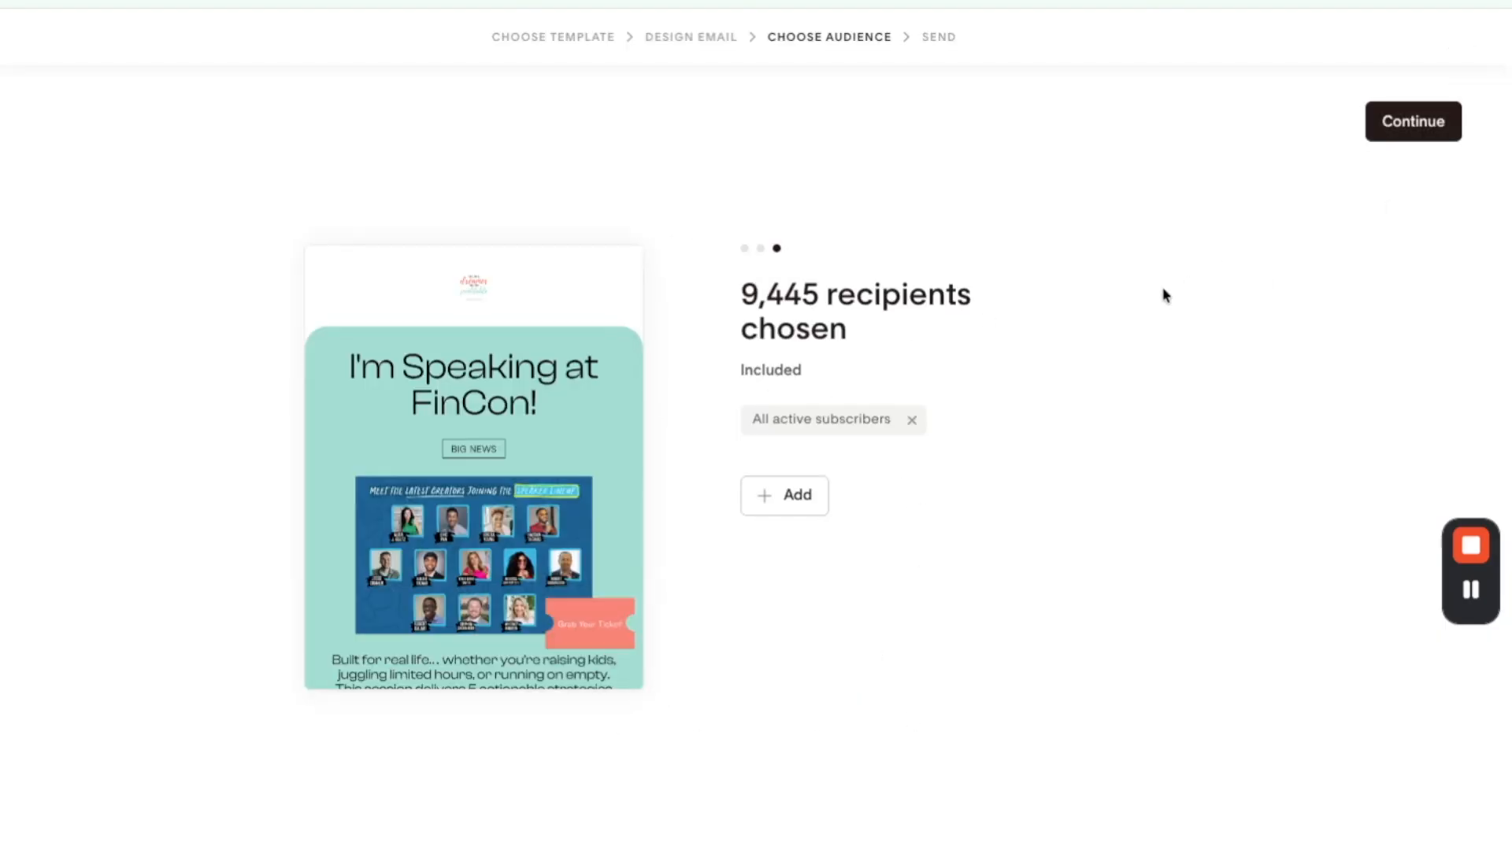
click(1436, 122)
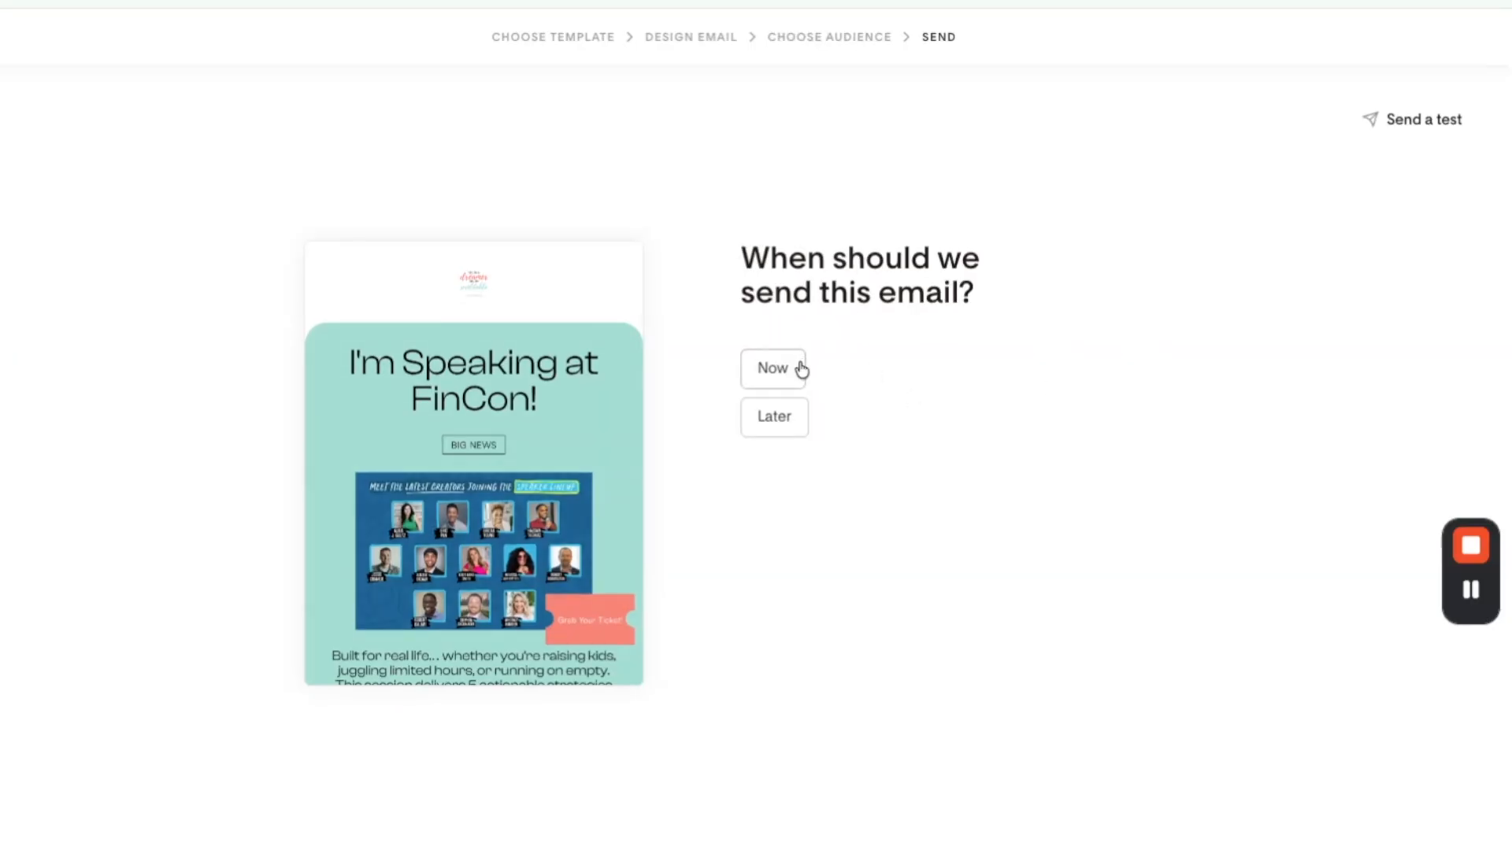